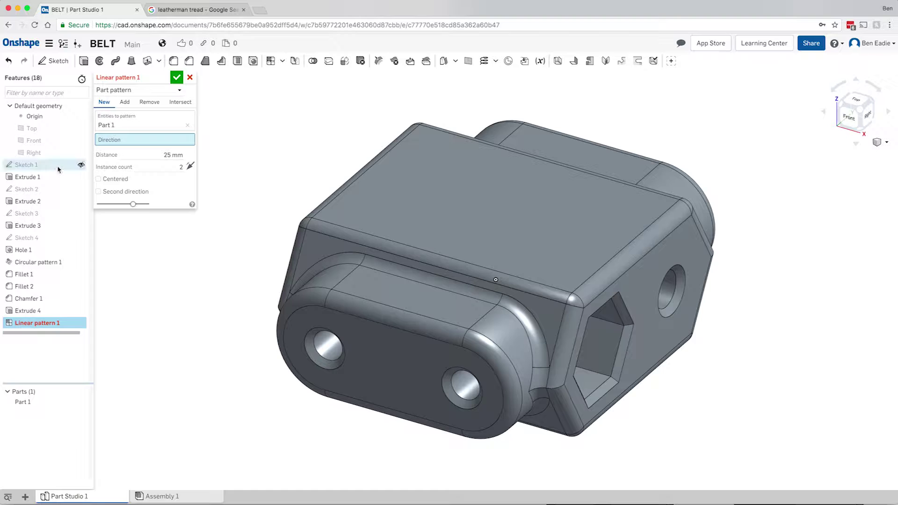
Create a linear part pattern of Part 1 along the horizontal line of Sketch 1, with two instances spaced 24+11.624 mm.
{"action": "left_click", "coordinate": [81, 165]}
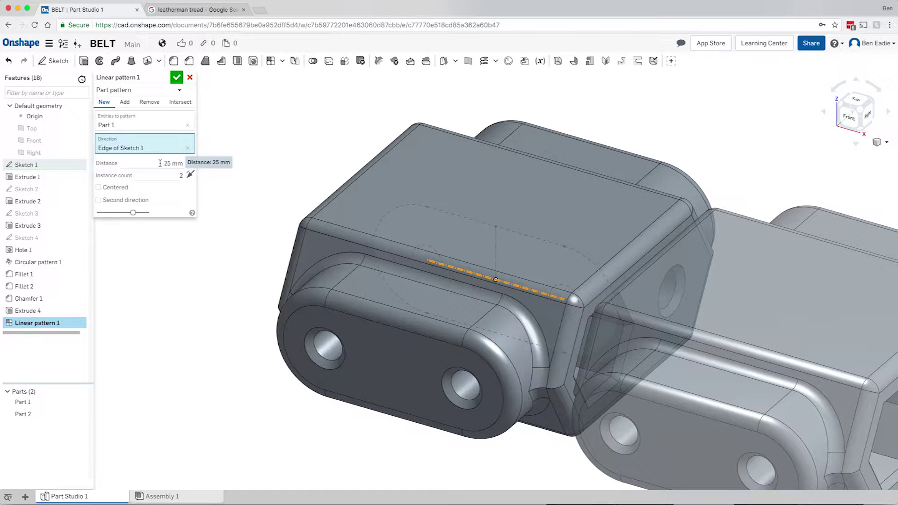
{"action": "left_click", "coordinate": [160, 166]}
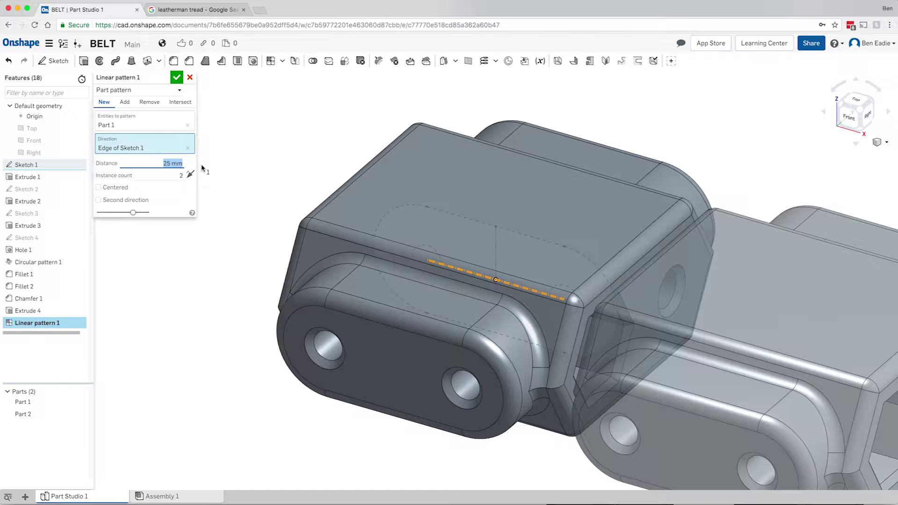
{"action": "type", "text": "24+11.624"}
{"action": "key", "text": "Return"}
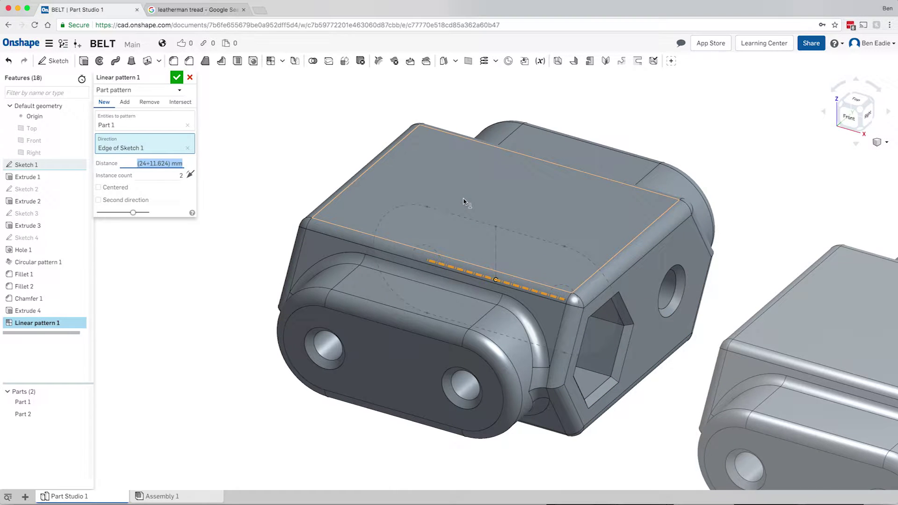
{"action": "scroll", "coordinate": [463, 201], "scroll_direction": "up", "scroll_amount": 1}
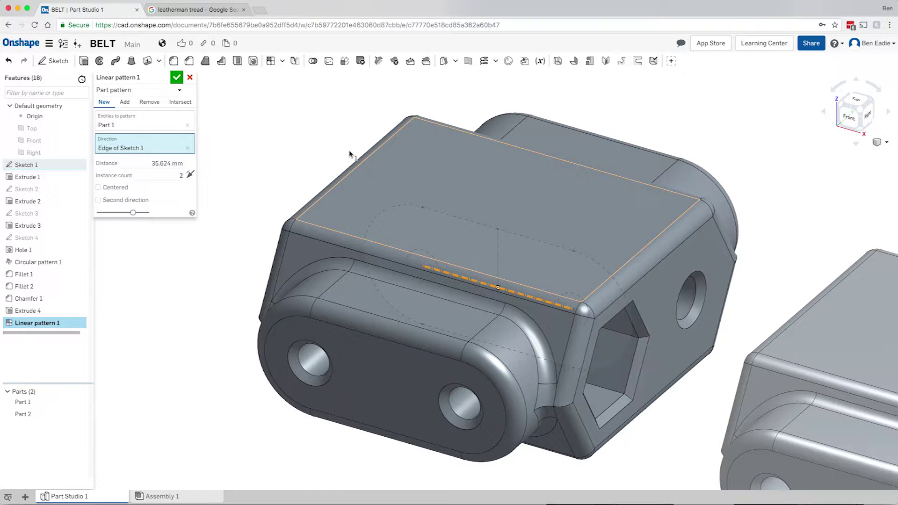
{"action": "key", "text": "f"}
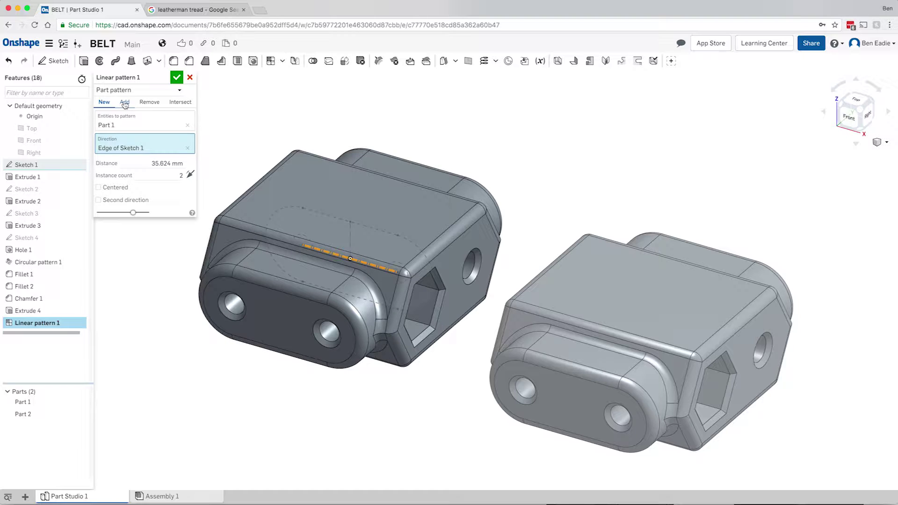
{"action": "left_click", "coordinate": [176, 79]}
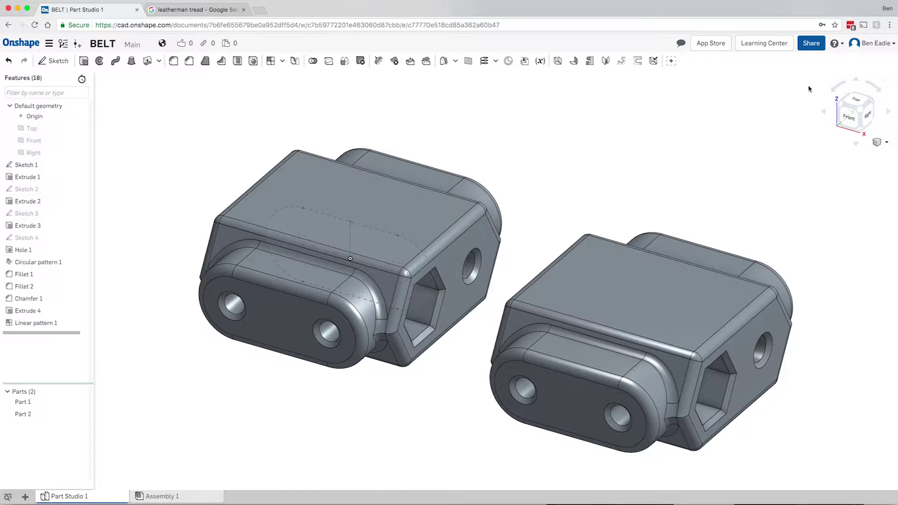
{"action": "left_click", "coordinate": [836, 45]}
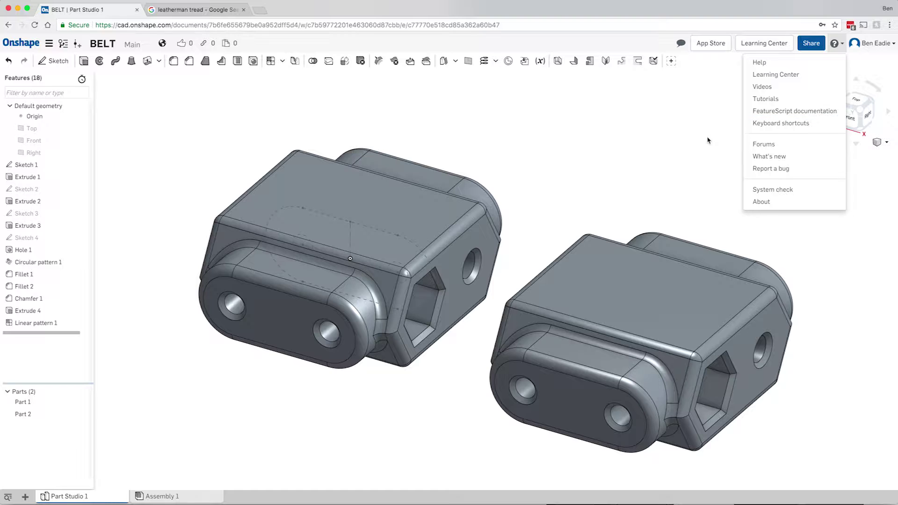
{"action": "left_click", "coordinate": [649, 143]}
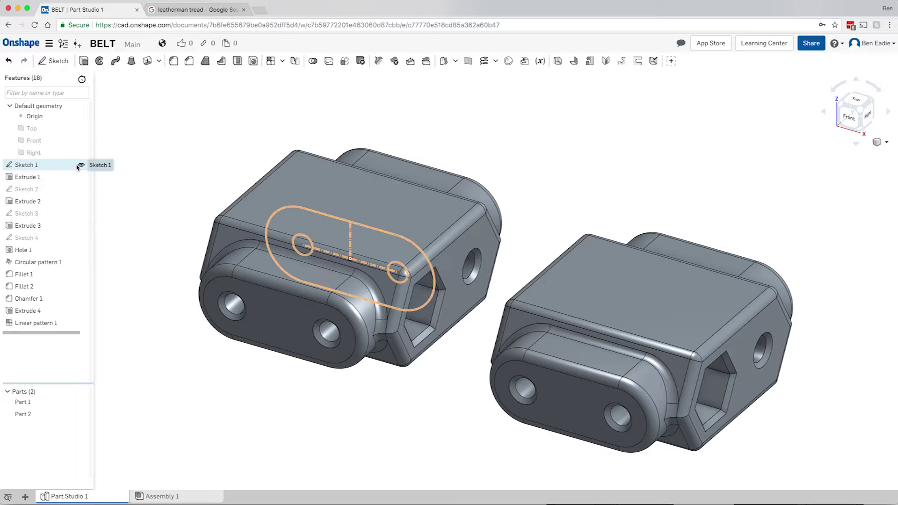
Hide Sketch 1 in the model.
{"action": "left_click", "coordinate": [80, 167]}
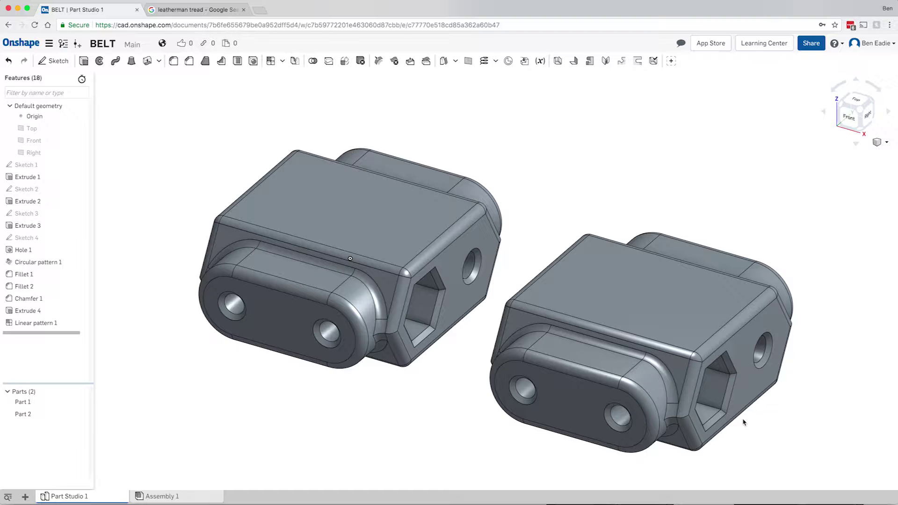
{"action": "left_click", "coordinate": [714, 389]}
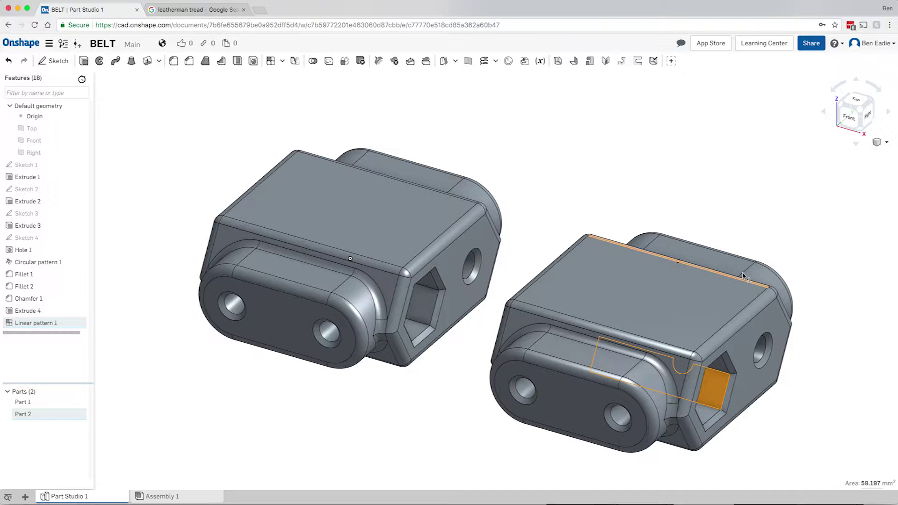
{"action": "left_click", "coordinate": [775, 384]}
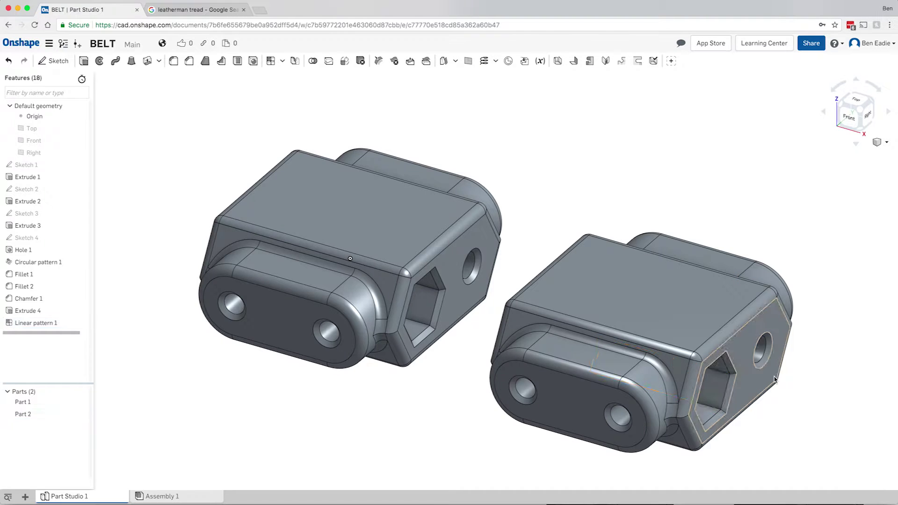
{"action": "scroll", "coordinate": [775, 393], "scroll_direction": "down", "scroll_amount": 2}
{"action": "scroll", "coordinate": [775, 407], "scroll_direction": "up", "scroll_amount": 3}
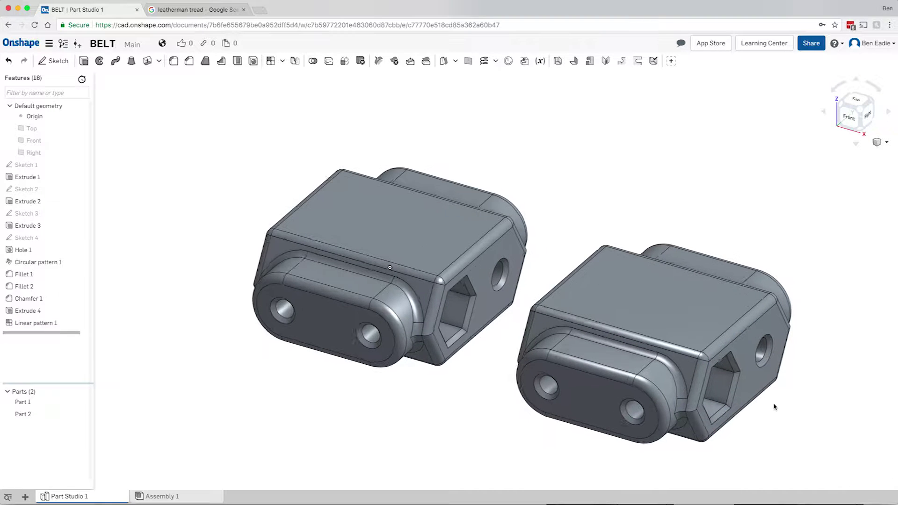
Try moving an inner side face of the hexagonal pocket on the patterned link with a blind offset of 0.15 mm.
{"action": "scroll", "coordinate": [775, 407], "scroll_direction": "up", "scroll_amount": 4}
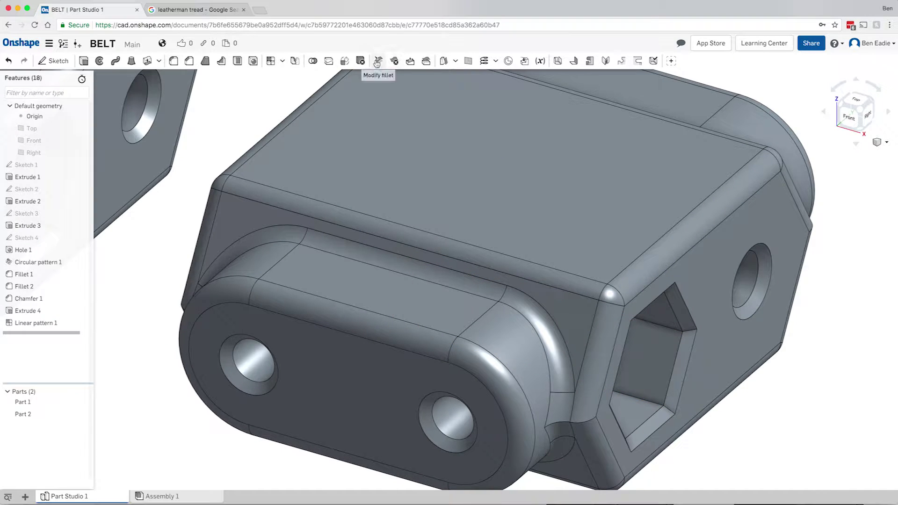
{"action": "left_click", "coordinate": [410, 62]}
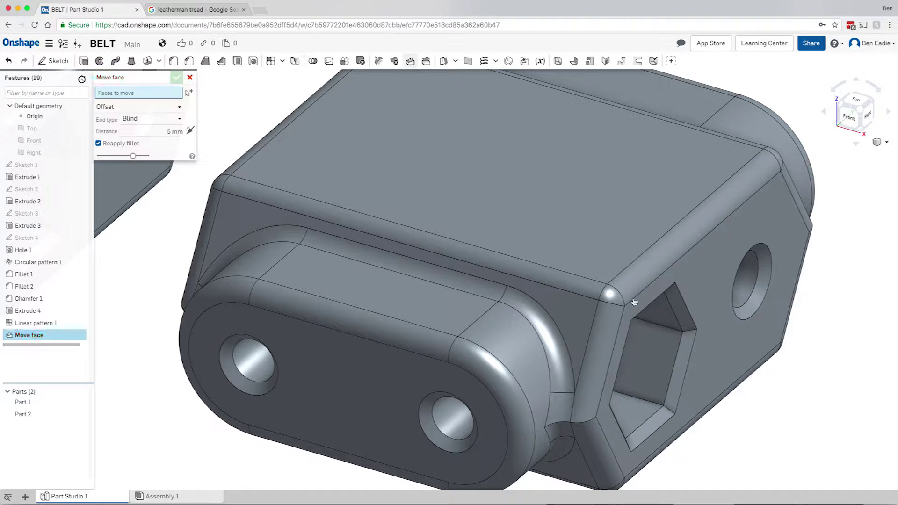
{"action": "left_click", "coordinate": [642, 359]}
{"action": "right_click_drag", "start_coordinate": [648, 359], "coordinate": [535, 339]}
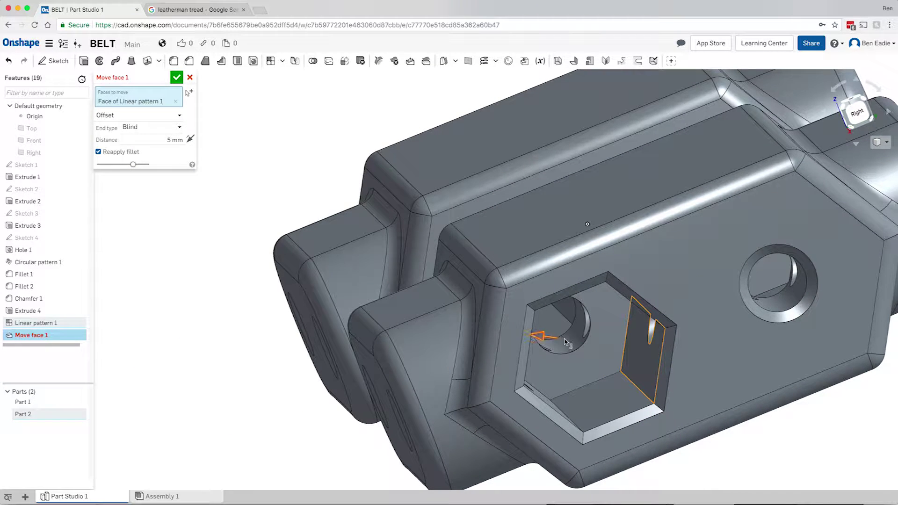
{"action": "left_click_drag", "start_coordinate": [578, 343], "coordinate": [631, 357]}
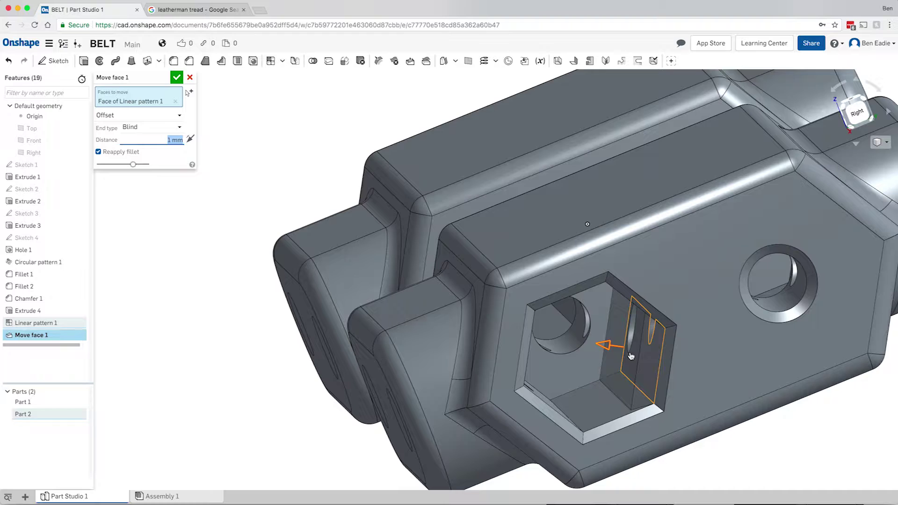
{"action": "right_click", "coordinate": [622, 353]}
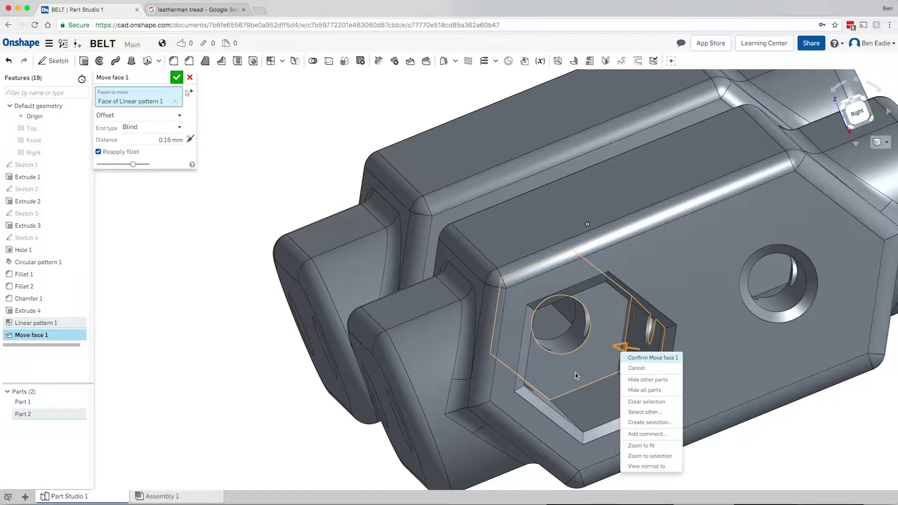
{"action": "left_click", "coordinate": [618, 363]}
{"action": "left_click", "coordinate": [187, 242]}
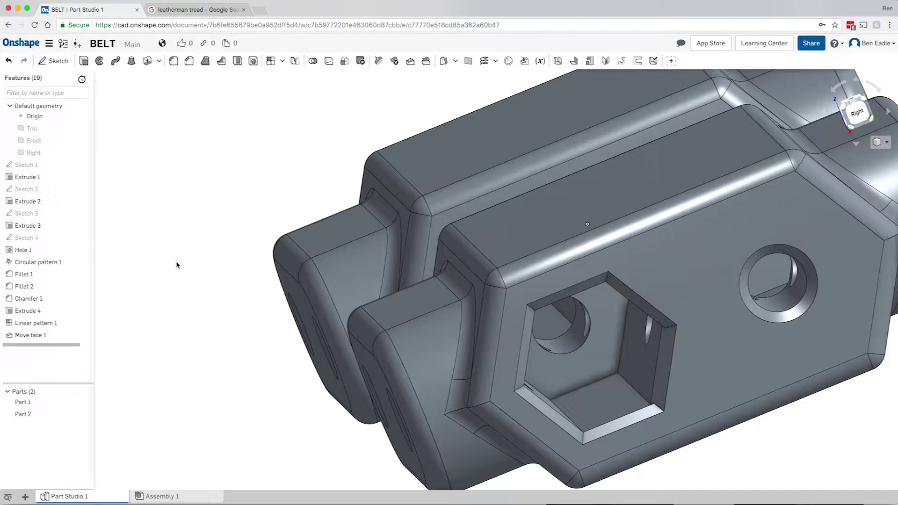
Edit the Move face feature and set the pocket face's offset to about 1.01 mm.
{"action": "right_click", "coordinate": [31, 336]}
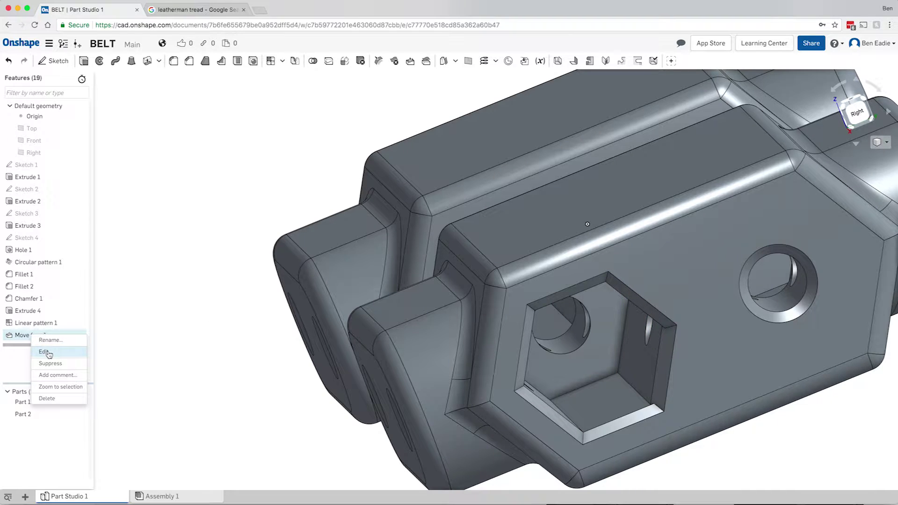
{"action": "left_click", "coordinate": [46, 352]}
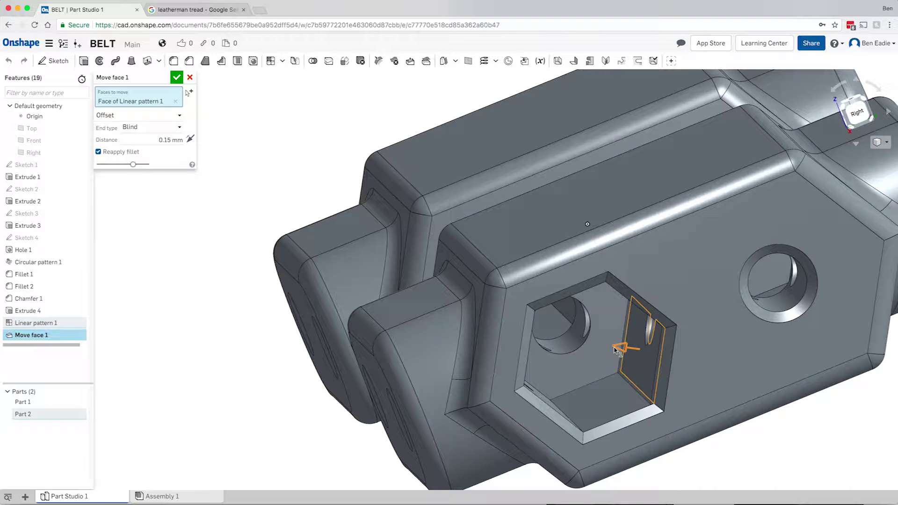
{"action": "left_click_drag", "start_coordinate": [607, 349], "coordinate": [599, 346]}
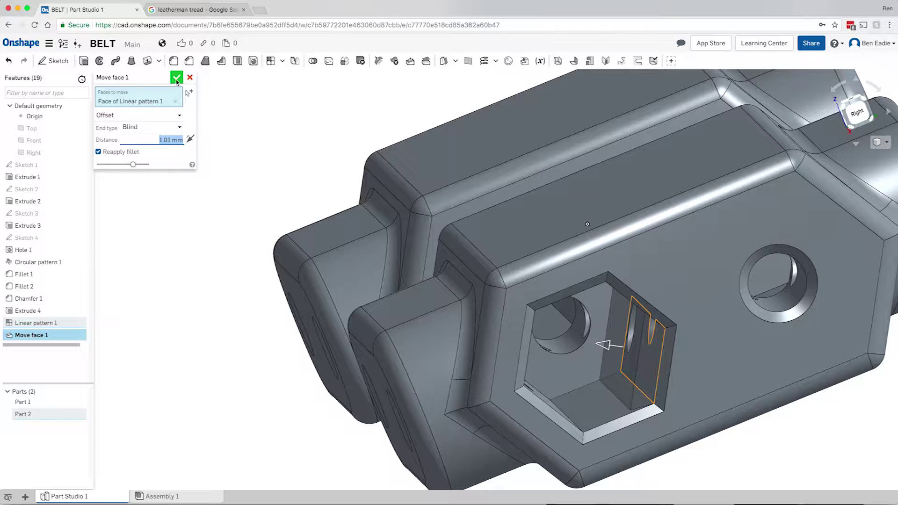
{"action": "key", "text": "Return"}
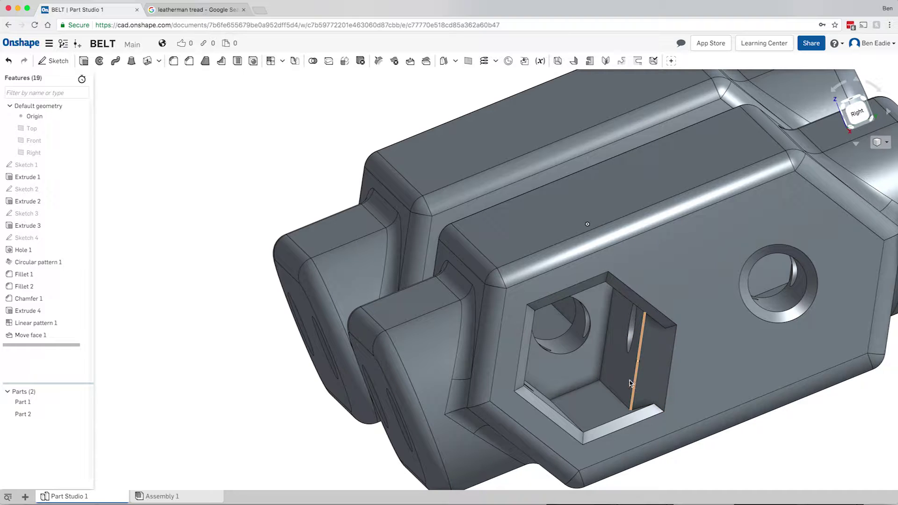
Delete the Move face 1 feature.
{"action": "right_click", "coordinate": [44, 336]}
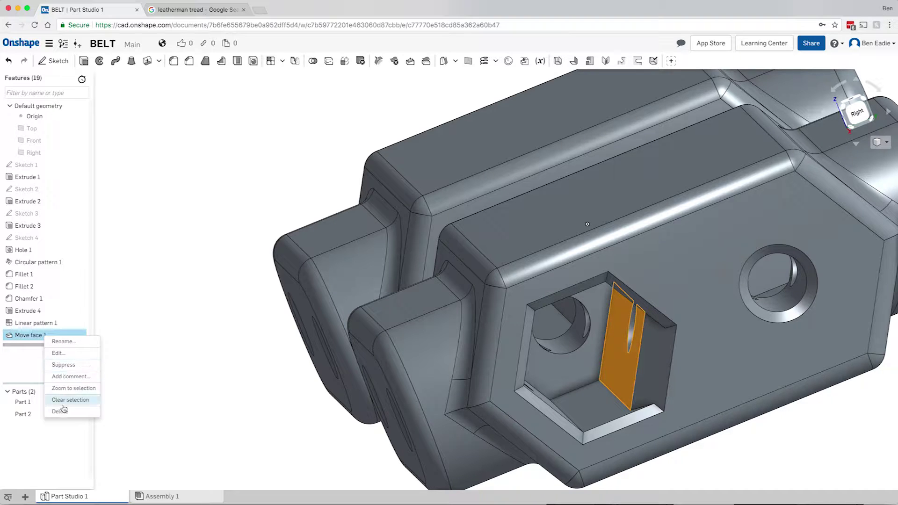
{"action": "left_click", "coordinate": [151, 356]}
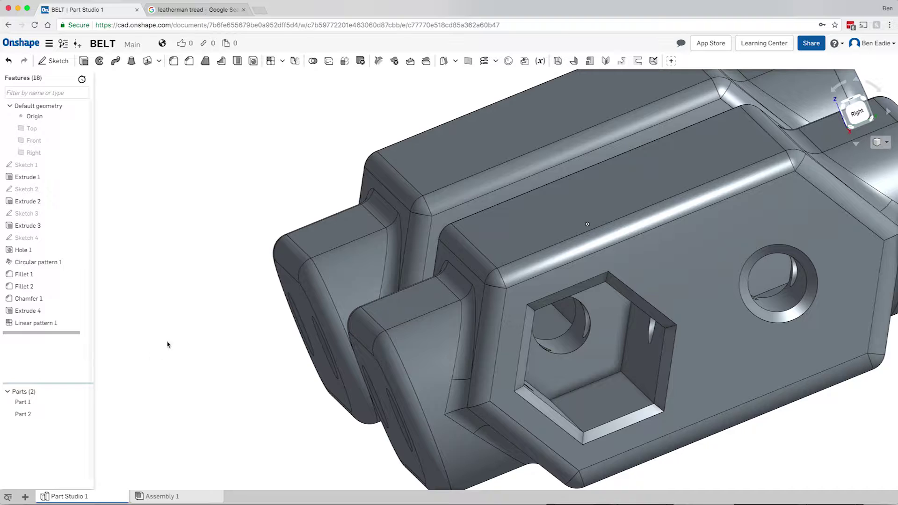
Start a Delete face feature with Heal and select the chamfer faces around the hexagonal pocket opening on Part 2's outer side.
{"action": "left_click", "coordinate": [395, 62]}
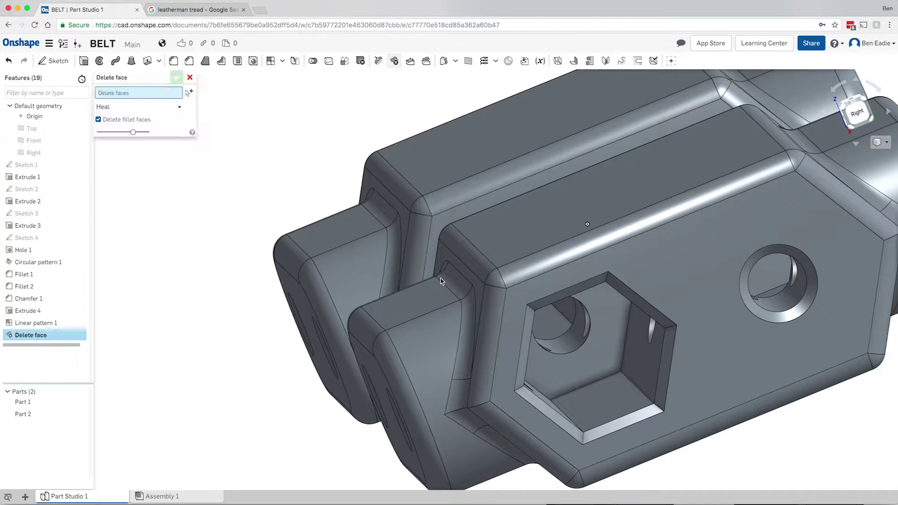
{"action": "left_click", "coordinate": [527, 347]}
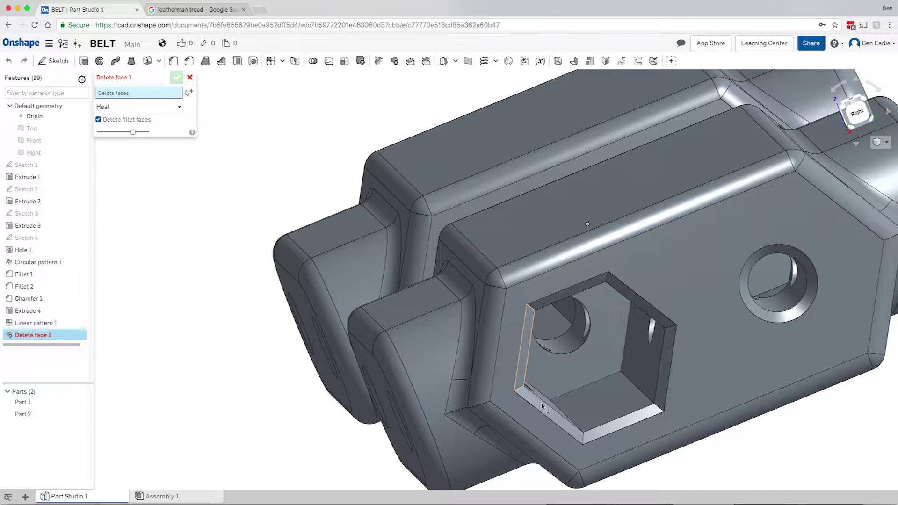
{"action": "left_click", "coordinate": [600, 433]}
{"action": "left_click", "coordinate": [661, 396]}
{"action": "left_click", "coordinate": [641, 303]}
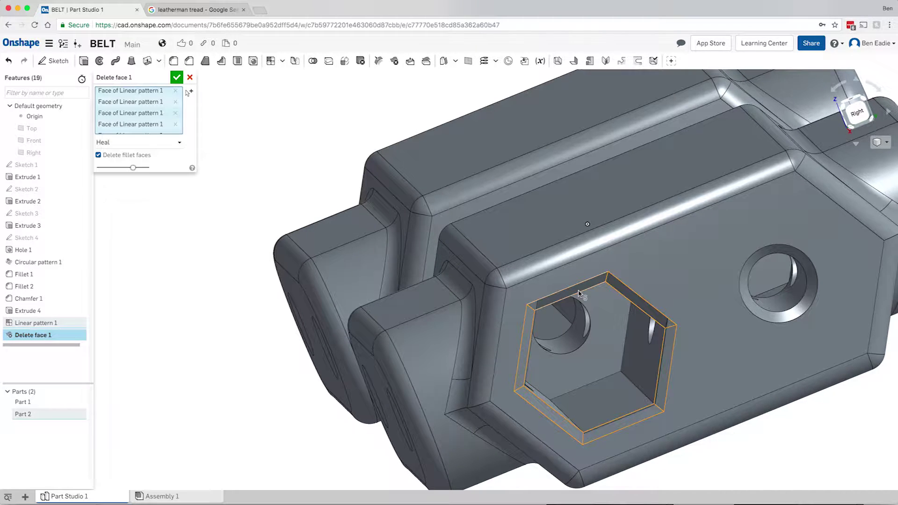
{"action": "left_click", "coordinate": [579, 293]}
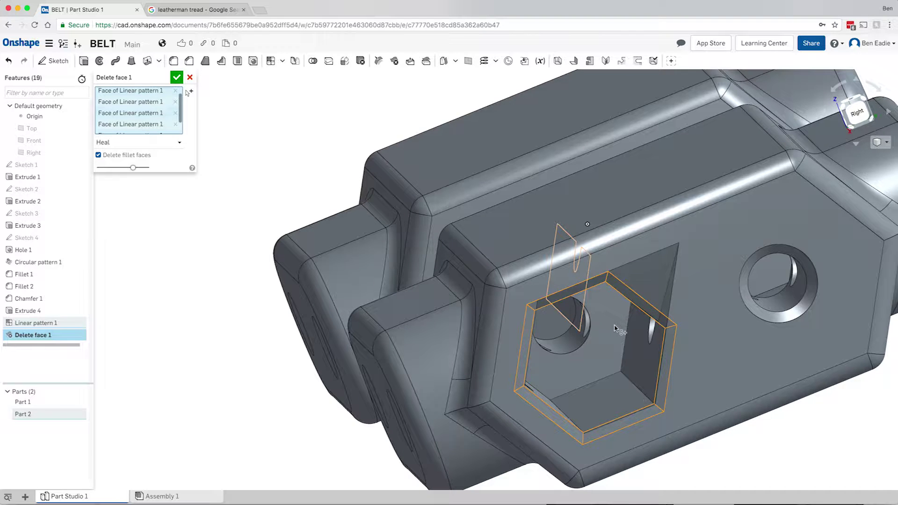
Add the chamfer faces around the hexagonal pocket opening on Part 2's opposite side to the selection and finish the Delete face feature.
{"action": "key", "text": "shift+7"}
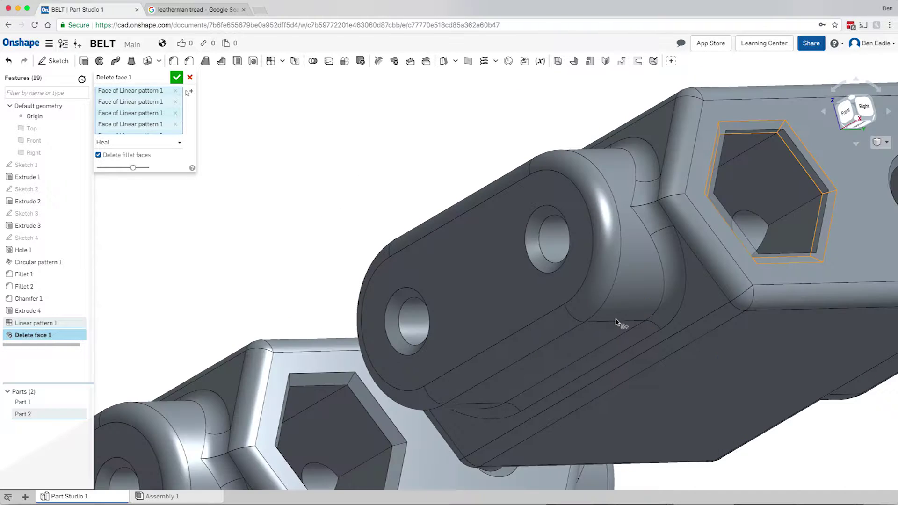
{"action": "scroll", "coordinate": [562, 309], "scroll_direction": "up", "scroll_amount": 5}
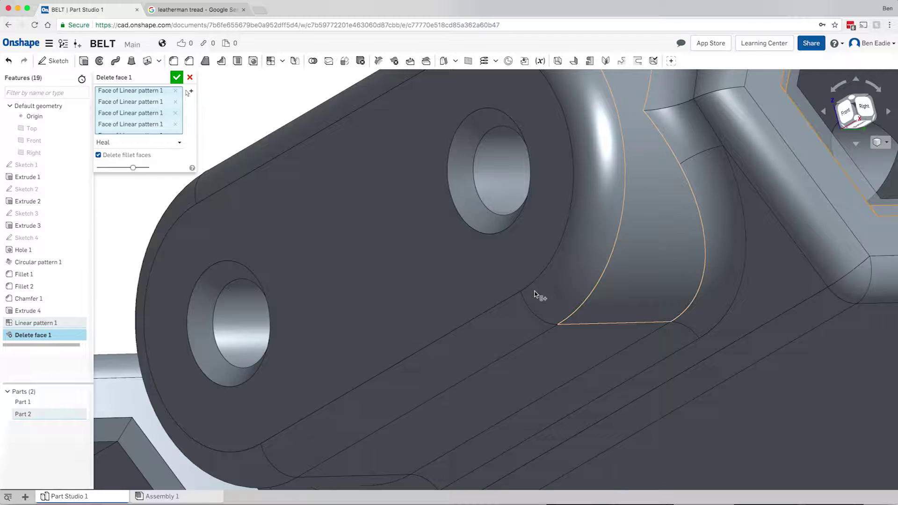
{"action": "scroll", "coordinate": [535, 294], "scroll_direction": "down", "scroll_amount": 3}
{"action": "scroll", "coordinate": [534, 294], "scroll_direction": "down", "scroll_amount": 2}
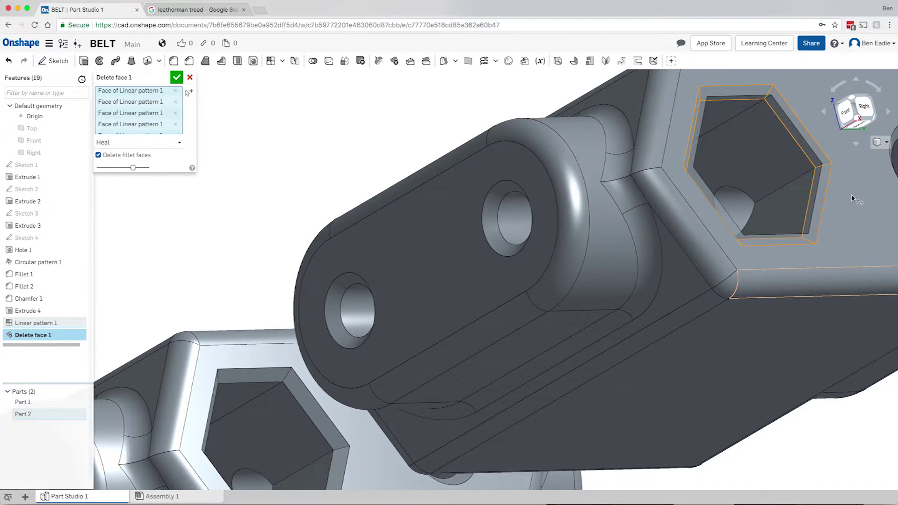
{"action": "key", "text": "f"}
{"action": "right_click_drag", "start_coordinate": [648, 192], "coordinate": [501, 213]}
{"action": "right_click_drag", "start_coordinate": [485, 214], "coordinate": [494, 230]}
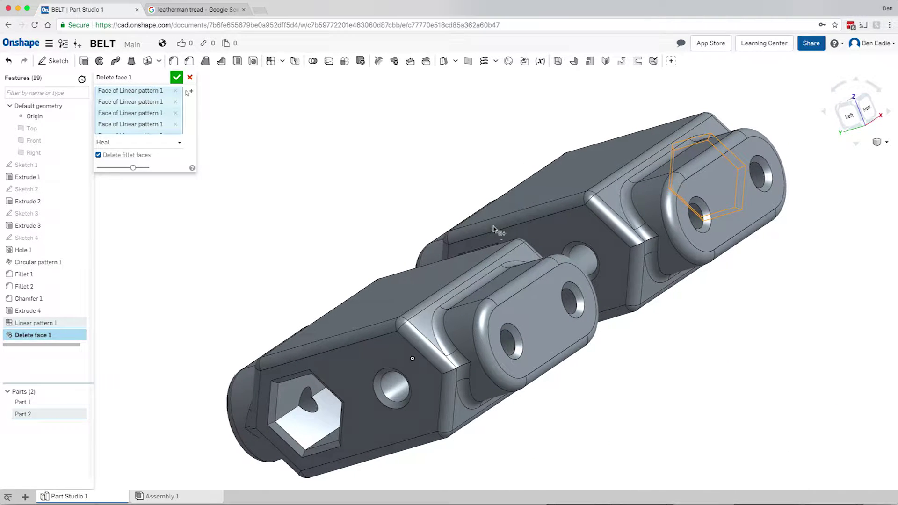
{"action": "scroll", "coordinate": [495, 234], "scroll_direction": "up", "scroll_amount": 5}
{"action": "right_click_drag", "start_coordinate": [495, 249], "coordinate": [517, 346]}
{"action": "scroll", "coordinate": [519, 355], "scroll_direction": "down", "scroll_amount": 5}
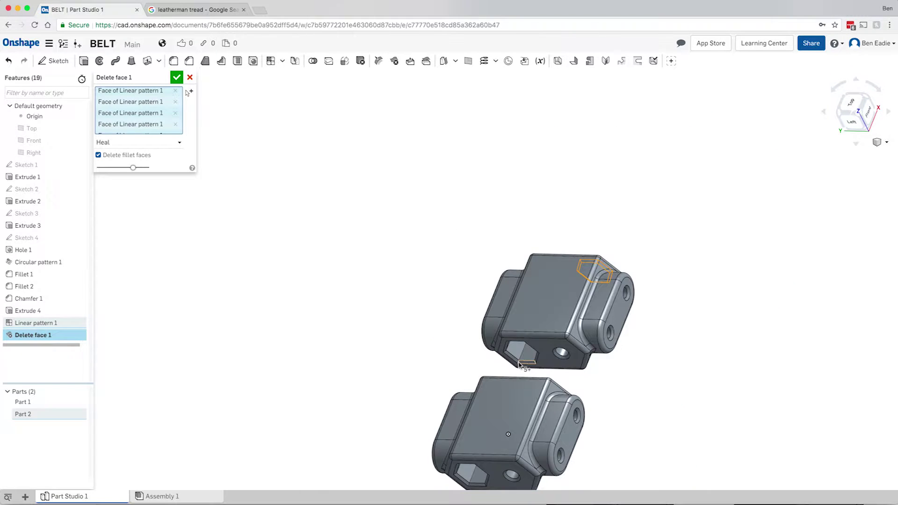
{"action": "scroll", "coordinate": [519, 364], "scroll_direction": "up", "scroll_amount": 3}
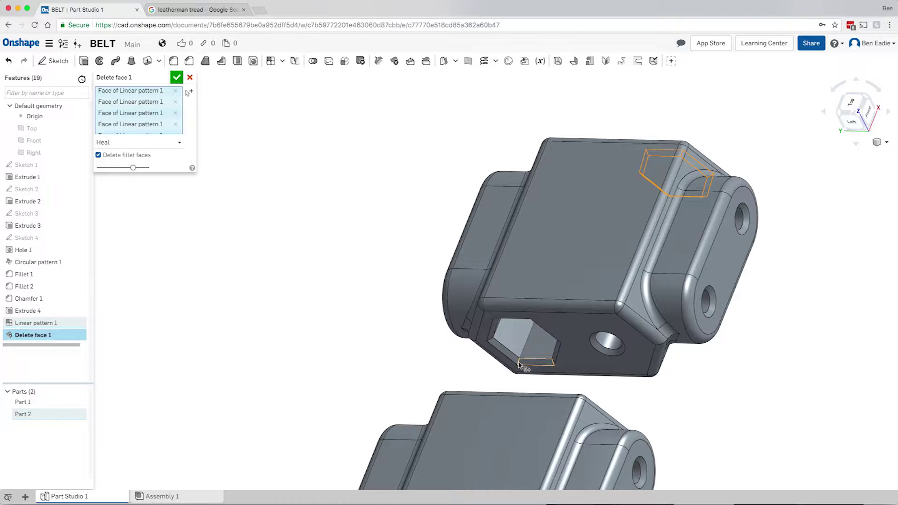
{"action": "scroll", "coordinate": [519, 364], "scroll_direction": "up", "scroll_amount": 2}
{"action": "left_click", "coordinate": [528, 365]}
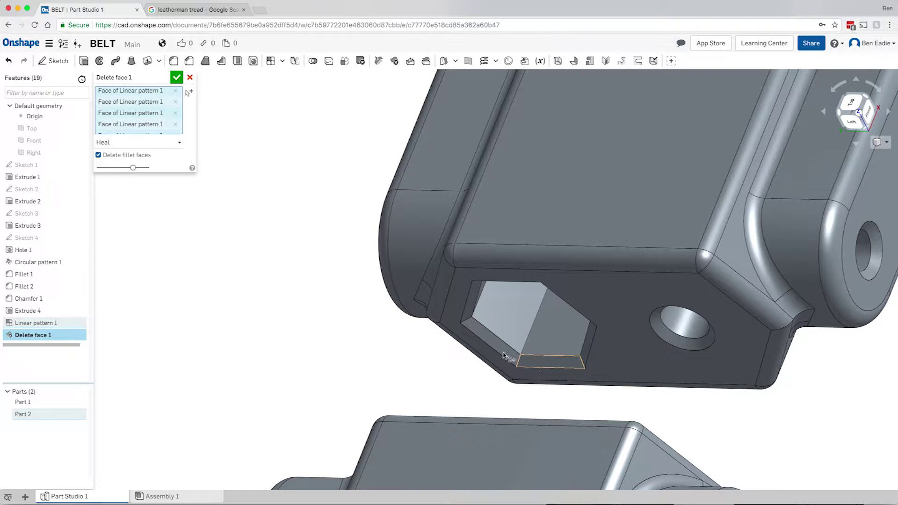
{"action": "left_click", "coordinate": [500, 350]}
{"action": "left_click", "coordinate": [473, 309]}
{"action": "left_click", "coordinate": [588, 351]}
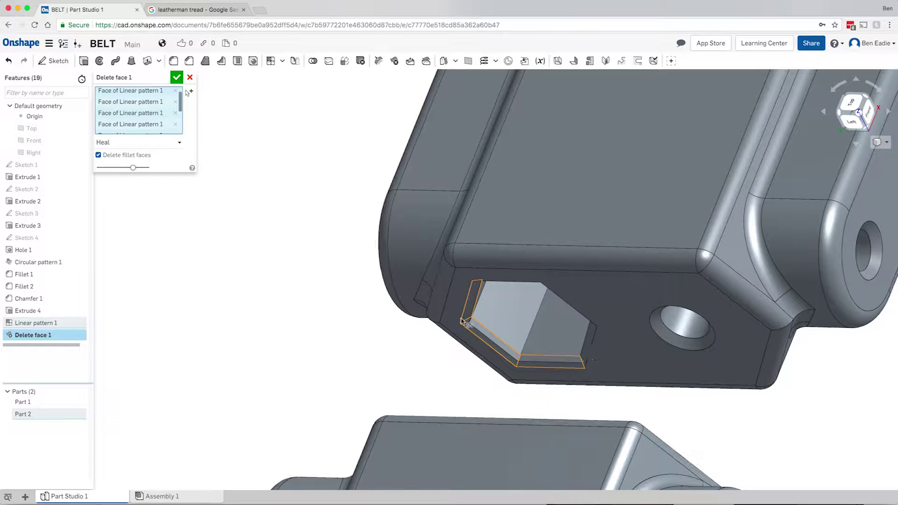
{"action": "right_click_drag", "start_coordinate": [490, 302], "coordinate": [535, 253]}
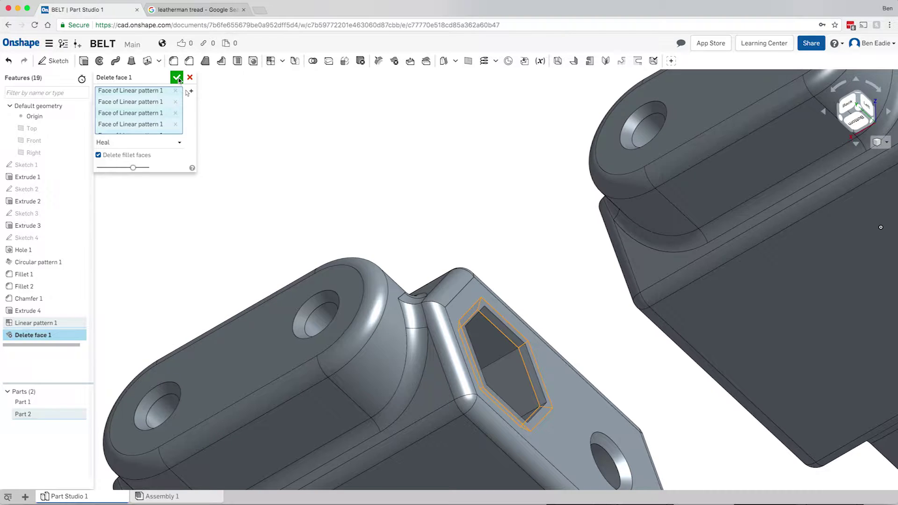
{"action": "key", "text": "Return"}
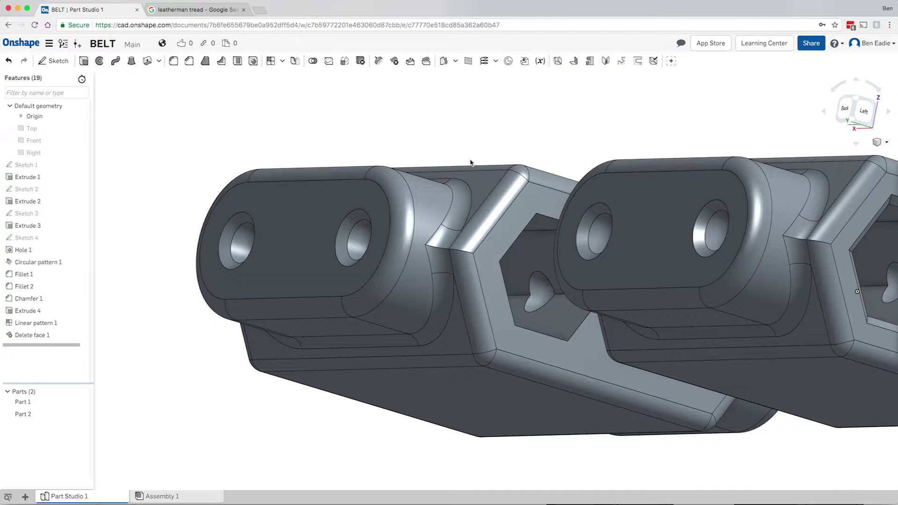
Start a Move face feature using a blind offset with a distance of 1.2 mm.
{"action": "left_click", "coordinate": [409, 62]}
{"action": "left_click", "coordinate": [164, 131]}
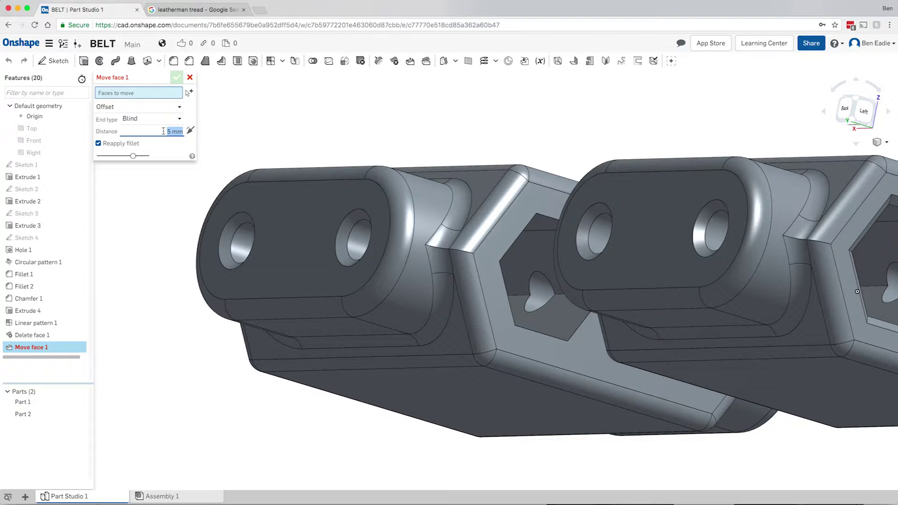
{"action": "type", "text": "1.2"}
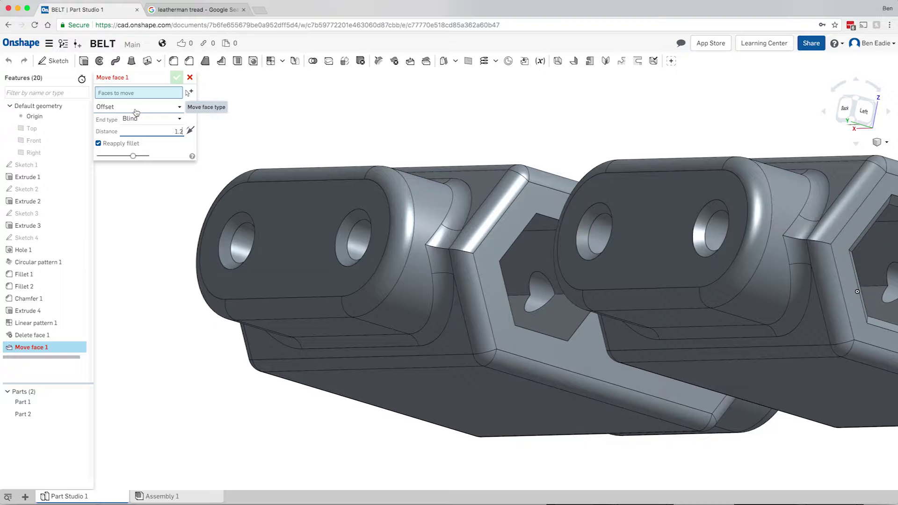
{"action": "key", "text": "Return"}
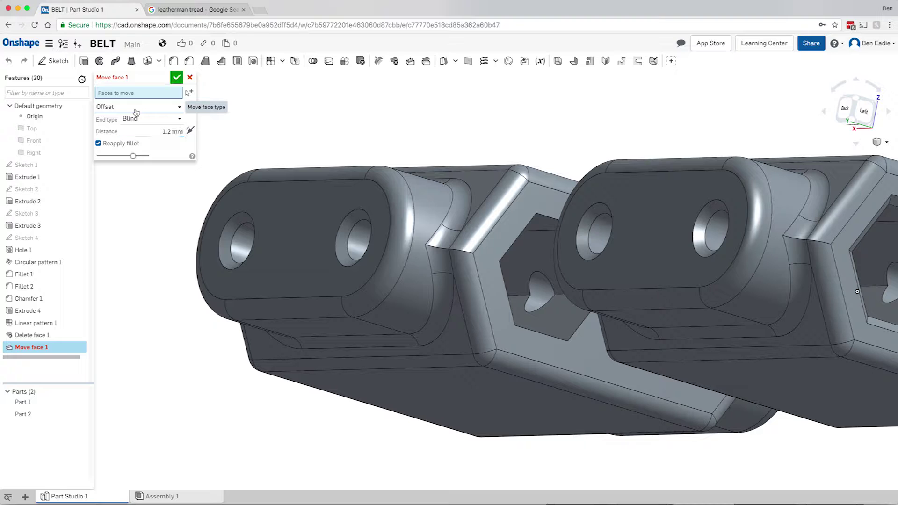
{"action": "left_click", "coordinate": [136, 109]}
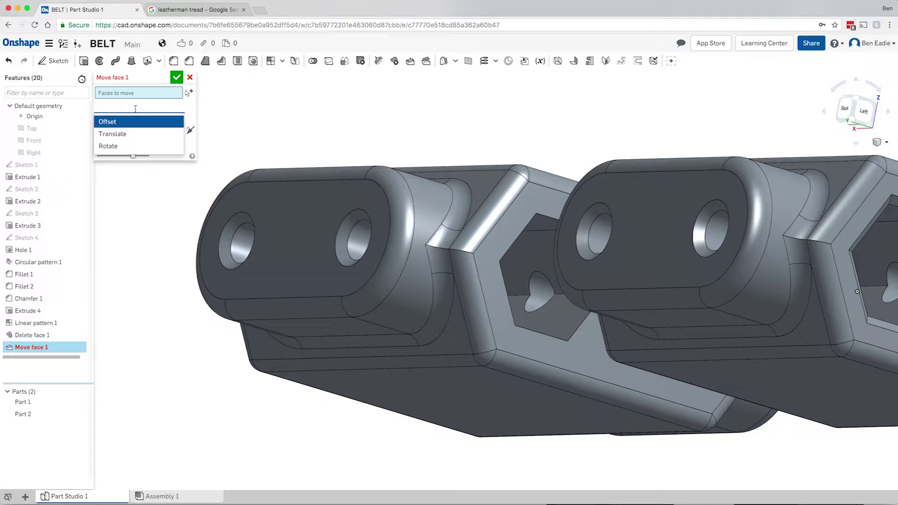
{"action": "left_click", "coordinate": [243, 133]}
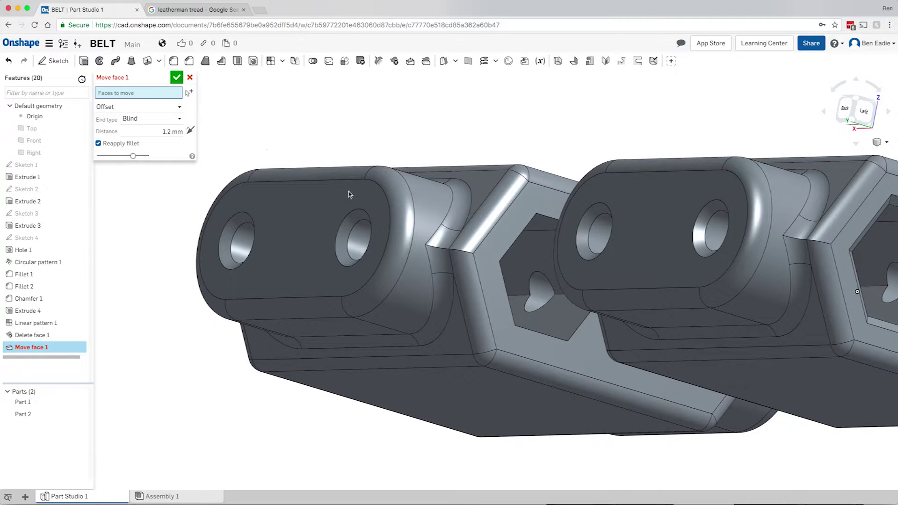
Select the inner side faces of the hexagonal pocket on Part 2's left side, hiding Part 1 for access.
{"action": "left_click", "coordinate": [552, 314]}
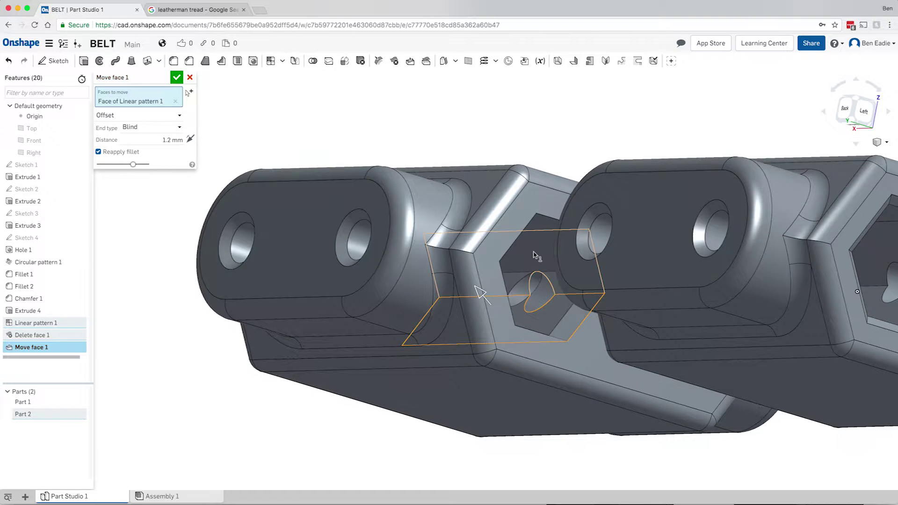
{"action": "left_click", "coordinate": [518, 270]}
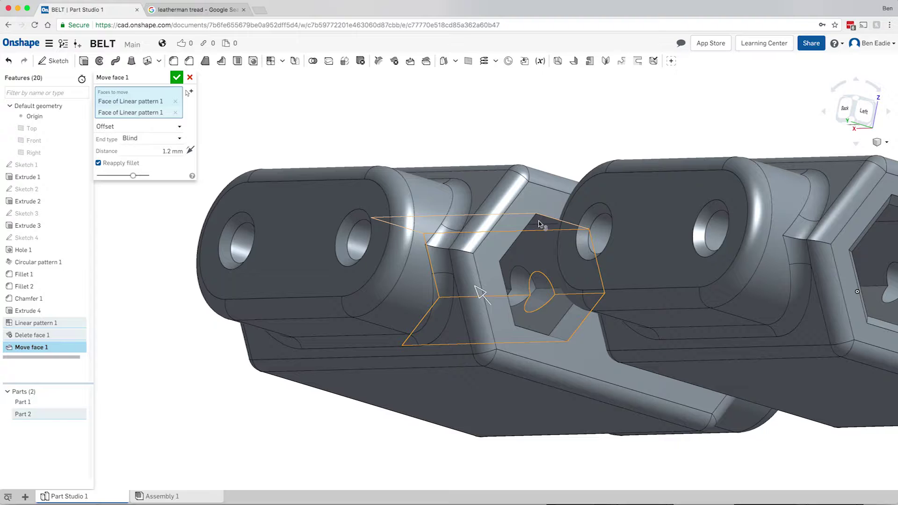
{"action": "left_click", "coordinate": [563, 244]}
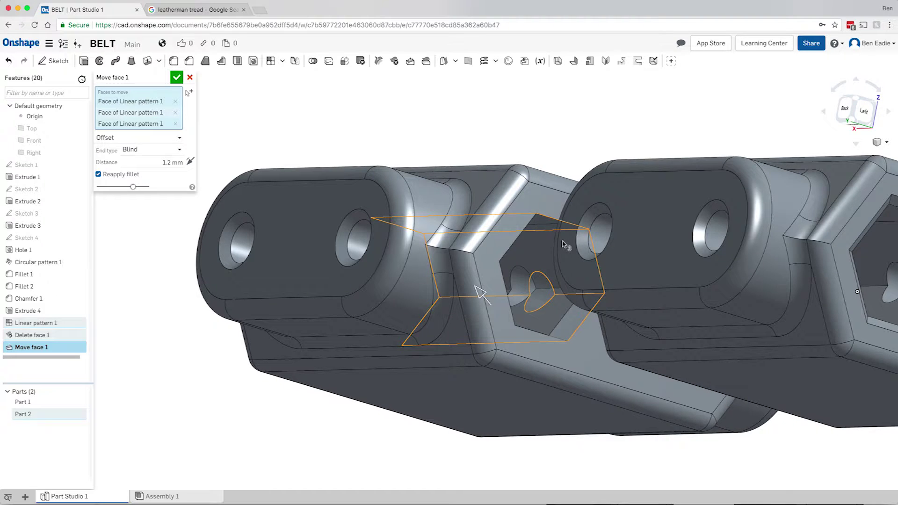
{"action": "right_click_drag", "start_coordinate": [473, 281], "coordinate": [468, 255]}
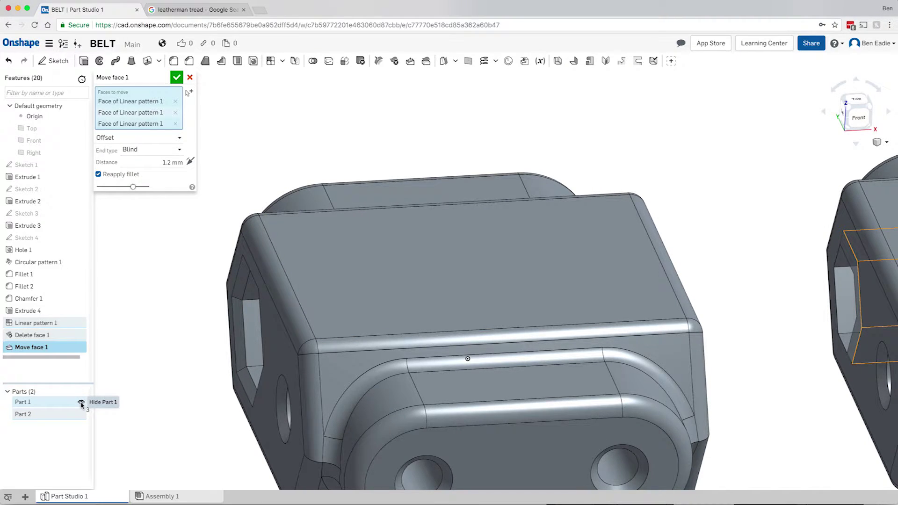
{"action": "left_click", "coordinate": [82, 403]}
{"action": "right_click_drag", "start_coordinate": [518, 310], "coordinate": [523, 310]}
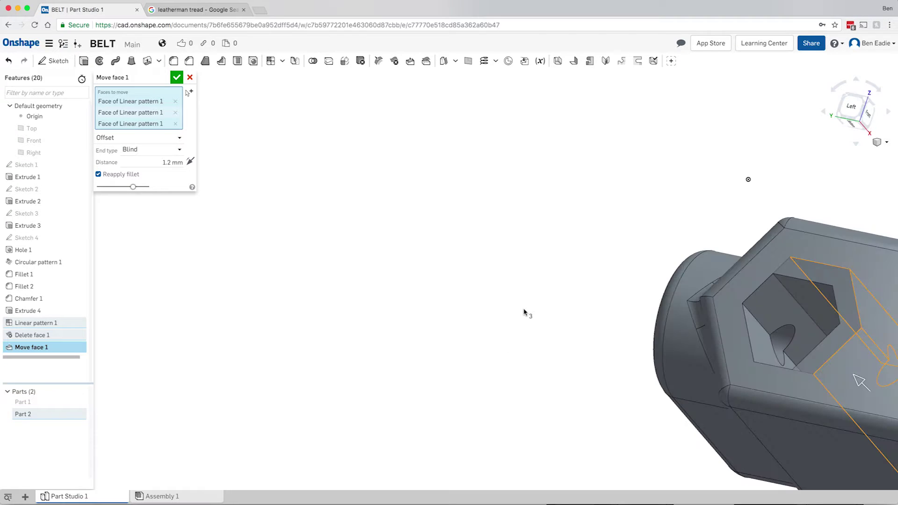
{"action": "left_click", "coordinate": [760, 348]}
{"action": "left_click", "coordinate": [717, 357]}
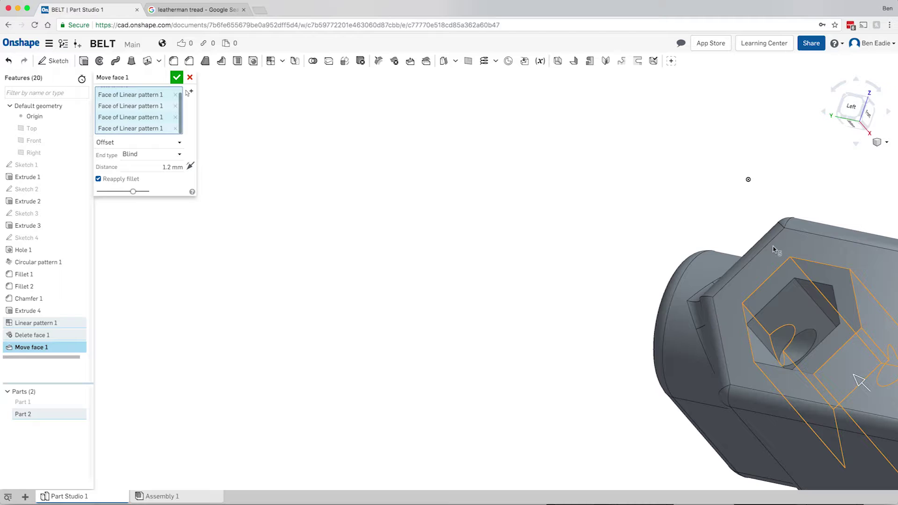
{"action": "right_click_drag", "start_coordinate": [757, 310], "coordinate": [778, 356]}
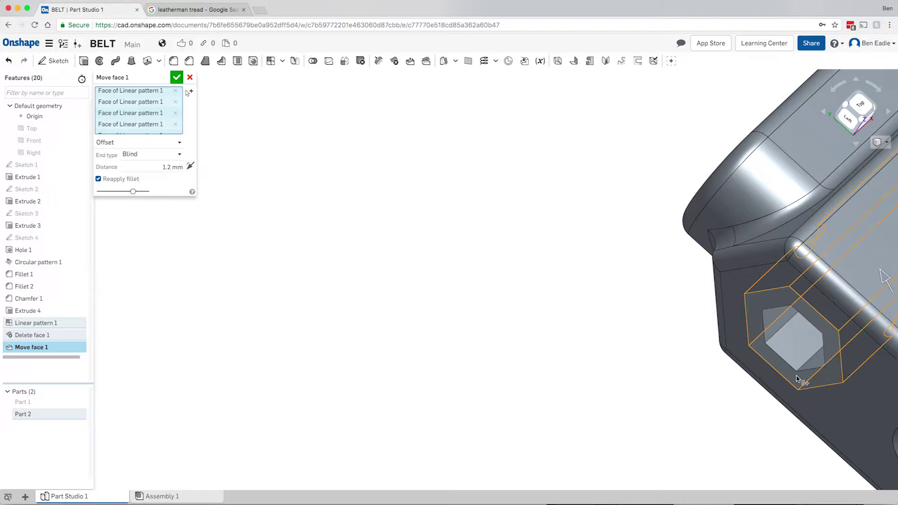
Add the inner side faces of the hexagonal pocket on Part 2's right side and finish the Move face feature.
{"action": "mouse_move", "coordinate": [786, 340]}
{"action": "right_mouse_down"}
{"action": "mouse_move", "coordinate": [785, 315]}
{"action": "mouse_move", "coordinate": [555, 393]}
{"action": "mouse_move", "coordinate": [547, 193]}
{"action": "right_mouse_up"}
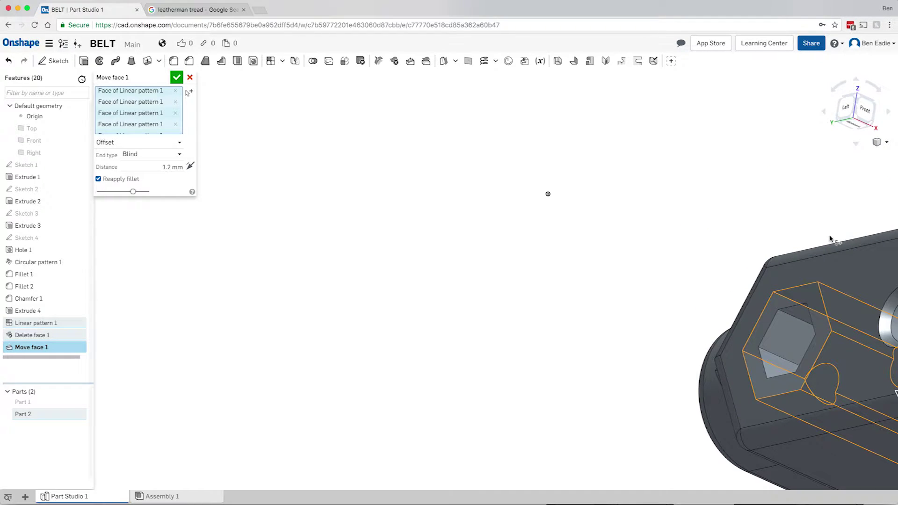
{"action": "key", "text": "f"}
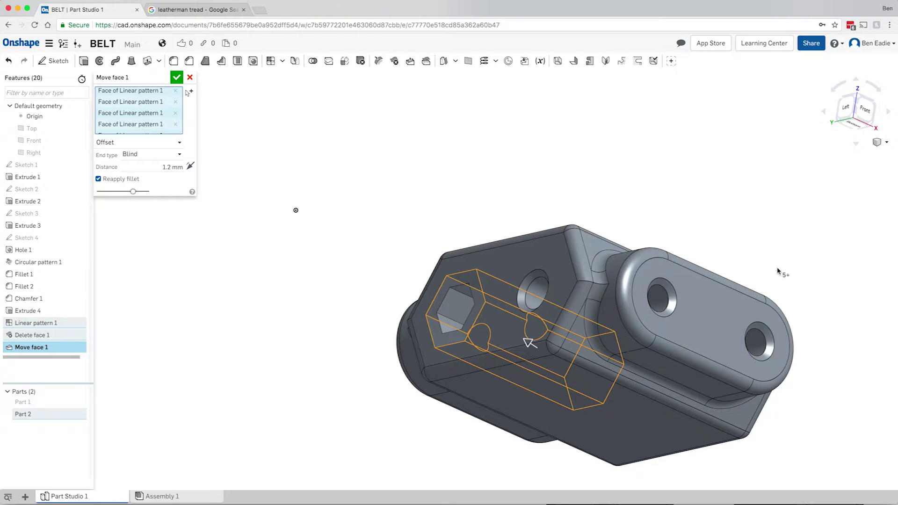
{"action": "right_click_drag", "start_coordinate": [296, 210], "coordinate": [764, 177]}
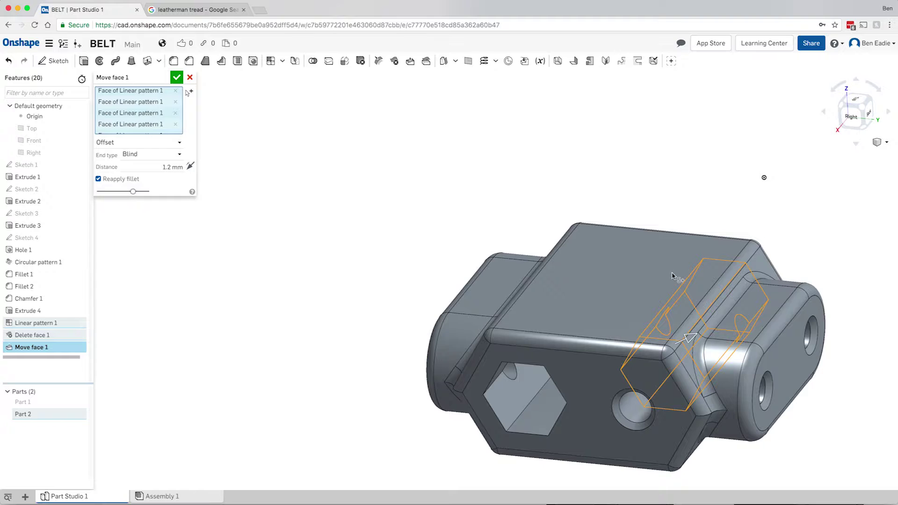
{"action": "left_click", "coordinate": [549, 421]}
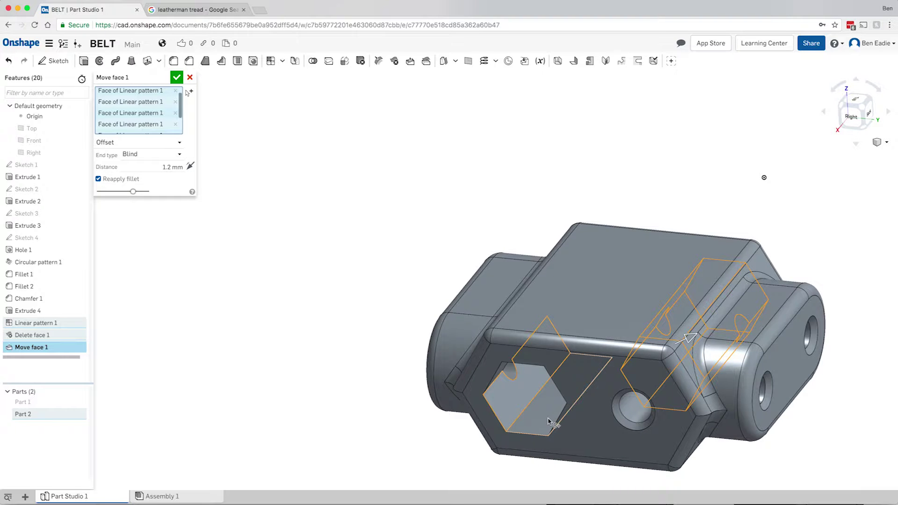
{"action": "key", "text": "shift+Up"}
{"action": "left_click", "coordinate": [533, 379]}
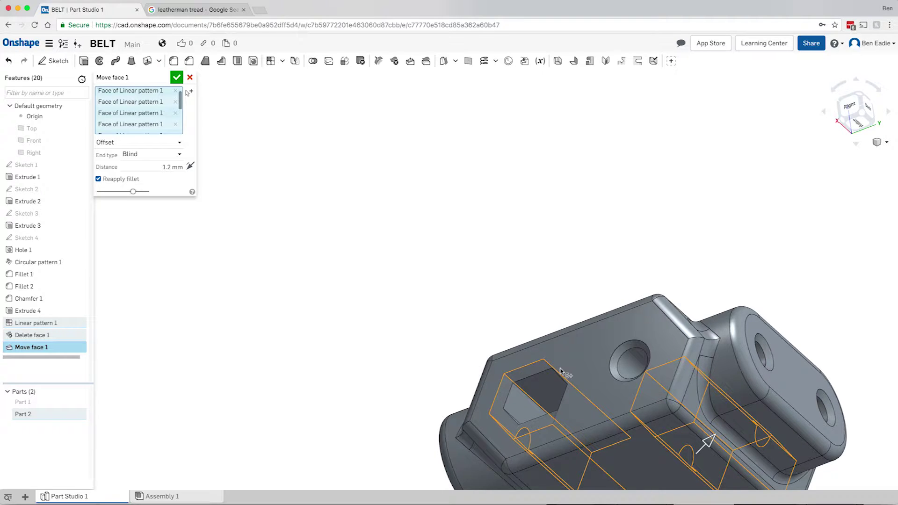
{"action": "key", "text": "shift+Right"}
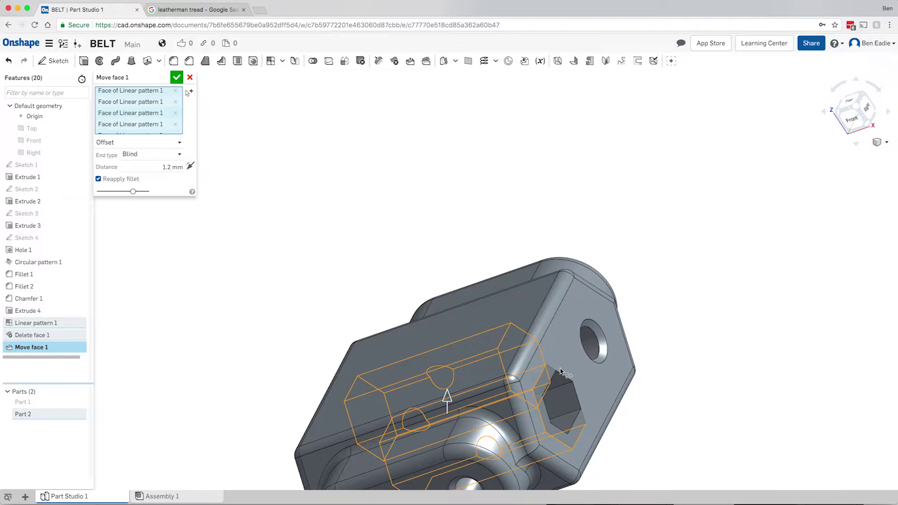
{"action": "left_click", "coordinate": [562, 403]}
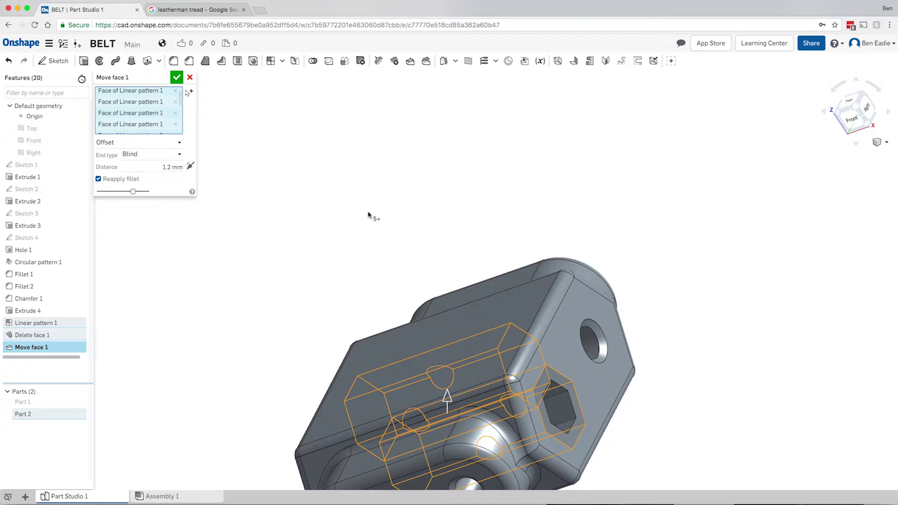
{"action": "left_click", "coordinate": [179, 79]}
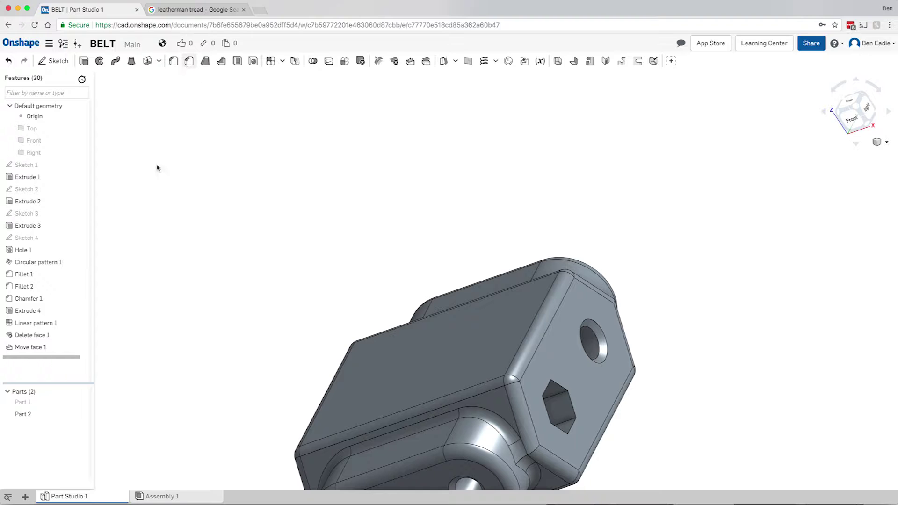
Start a 0.5 mm equal-distance chamfer and select the edges of the hexagonal pocket opening on one side of Part 2.
{"action": "left_click", "coordinate": [149, 120]}
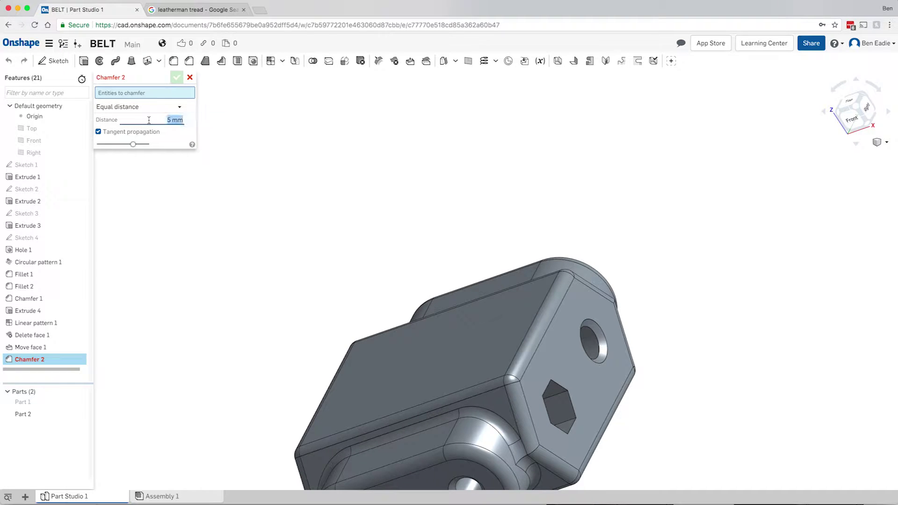
{"action": "left_click", "coordinate": [149, 120]}
{"action": "left_click", "coordinate": [560, 388]}
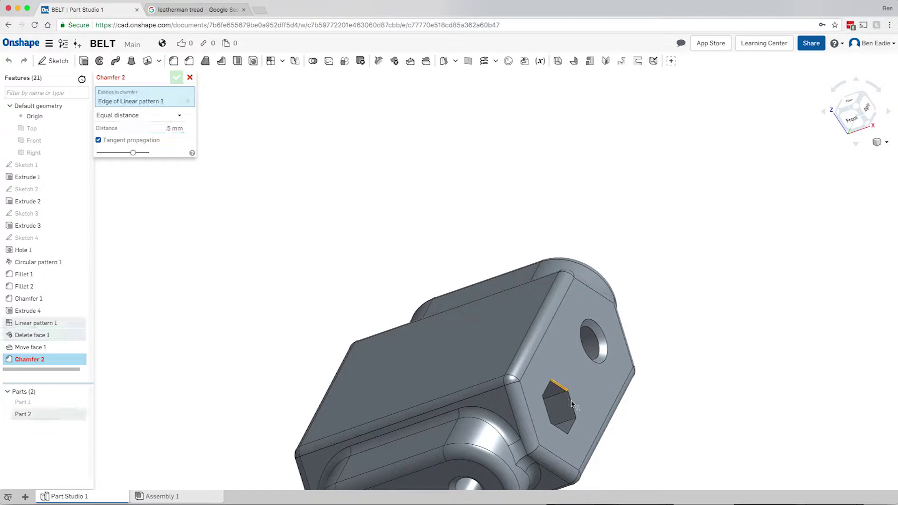
{"action": "left_click", "coordinate": [571, 402]}
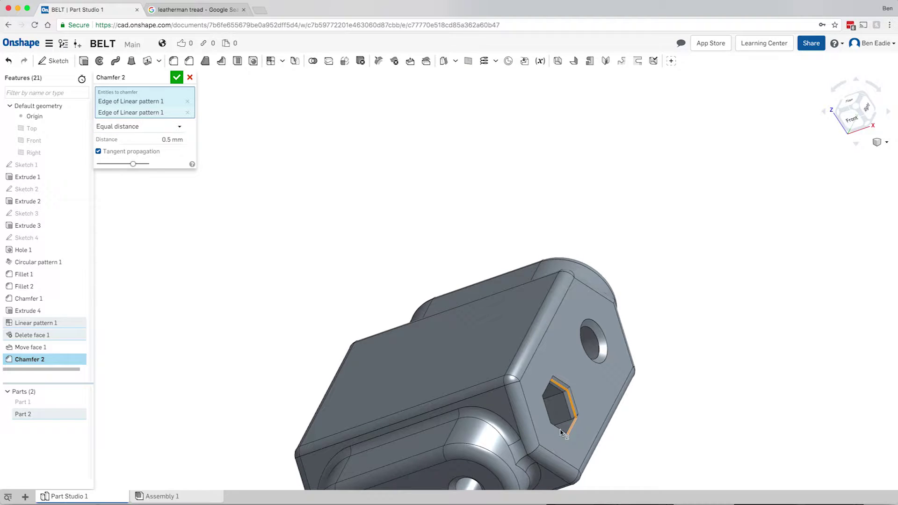
{"action": "left_click", "coordinate": [562, 432]}
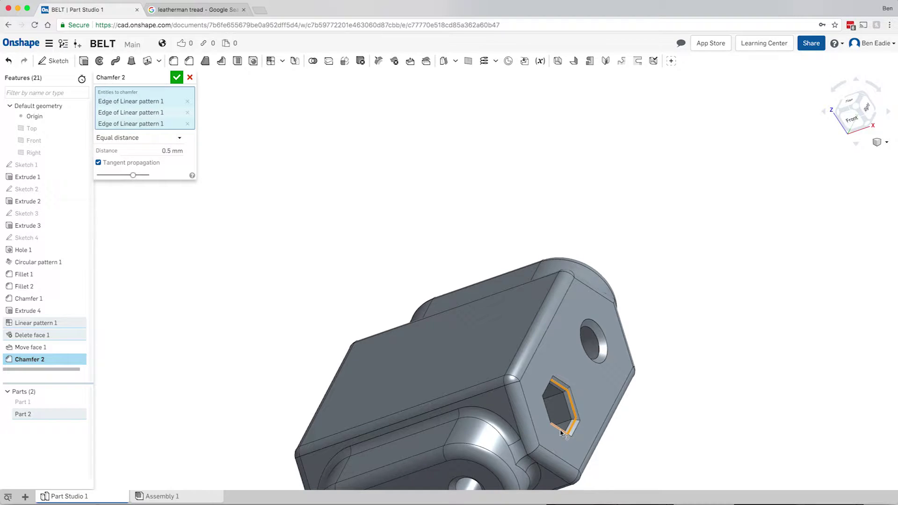
{"action": "left_click", "coordinate": [546, 414]}
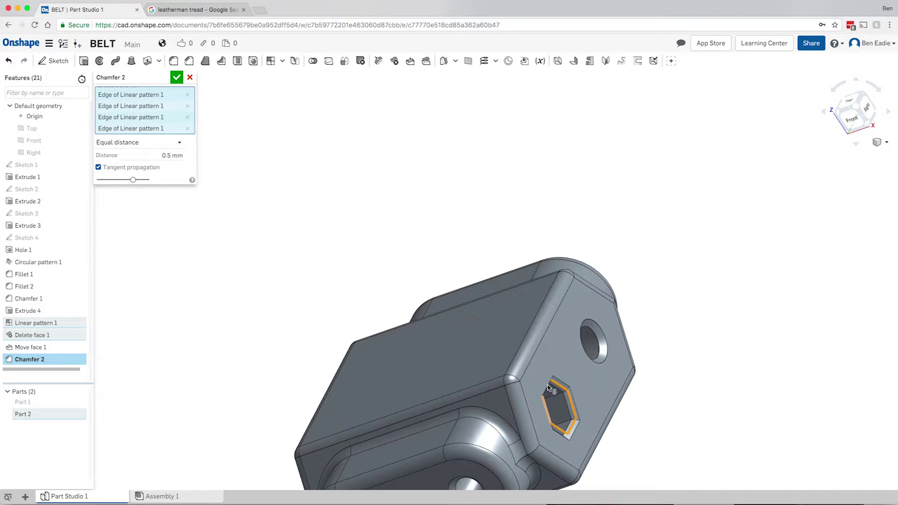
{"action": "left_click", "coordinate": [550, 389]}
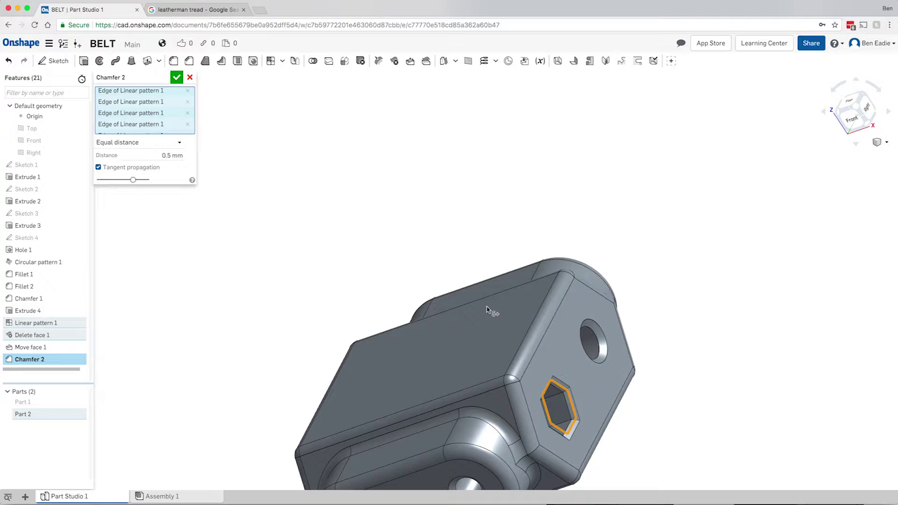
Add the edges of the hexagonal pocket opening on Part 2's opposite side to the selection and finish the chamfer.
{"action": "right_click_drag", "start_coordinate": [487, 307], "coordinate": [451, 343]}
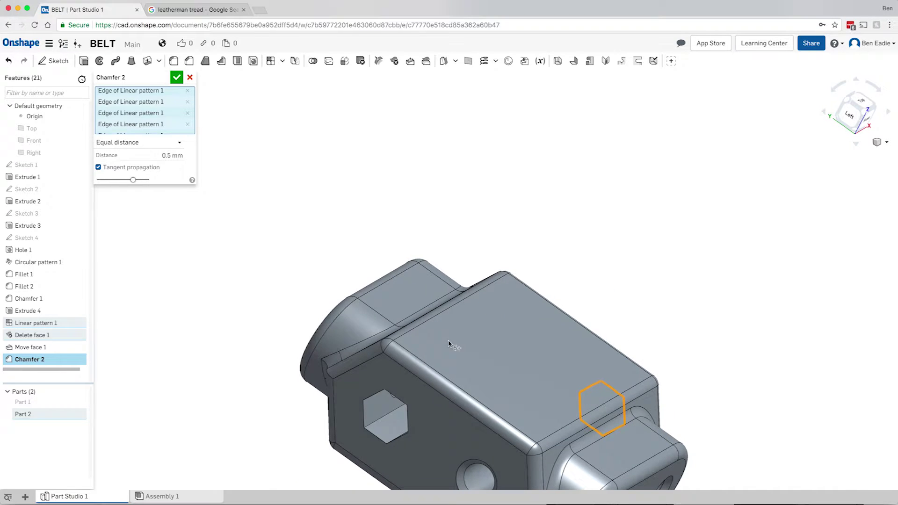
{"action": "left_click", "coordinate": [404, 438]}
{"action": "left_click", "coordinate": [408, 425]}
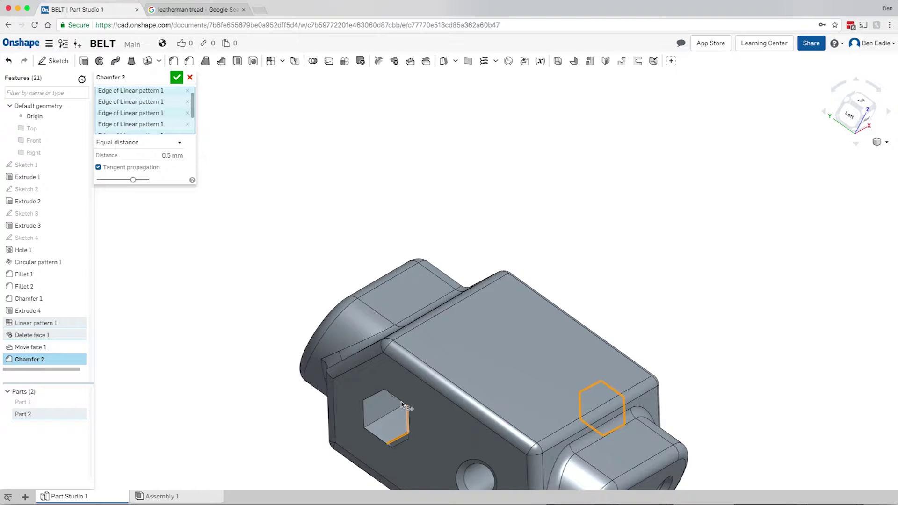
{"action": "left_click", "coordinate": [400, 400]}
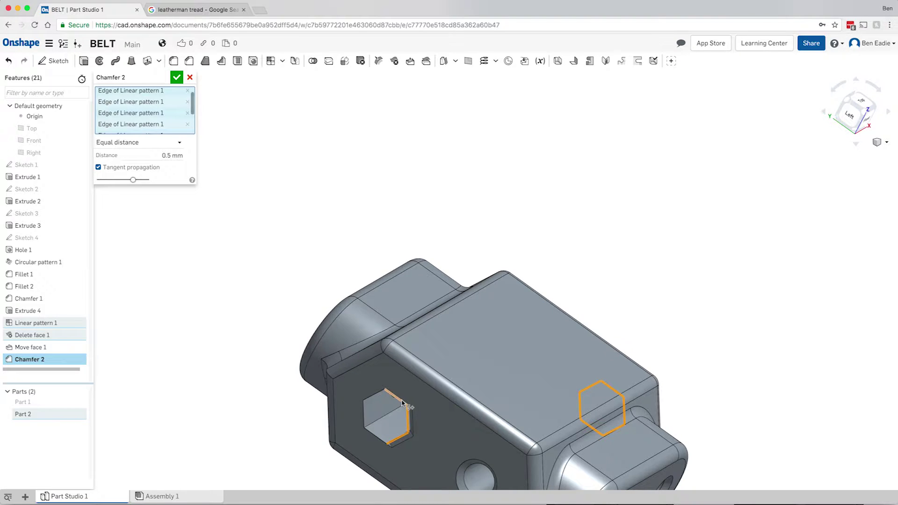
{"action": "left_click", "coordinate": [371, 398]}
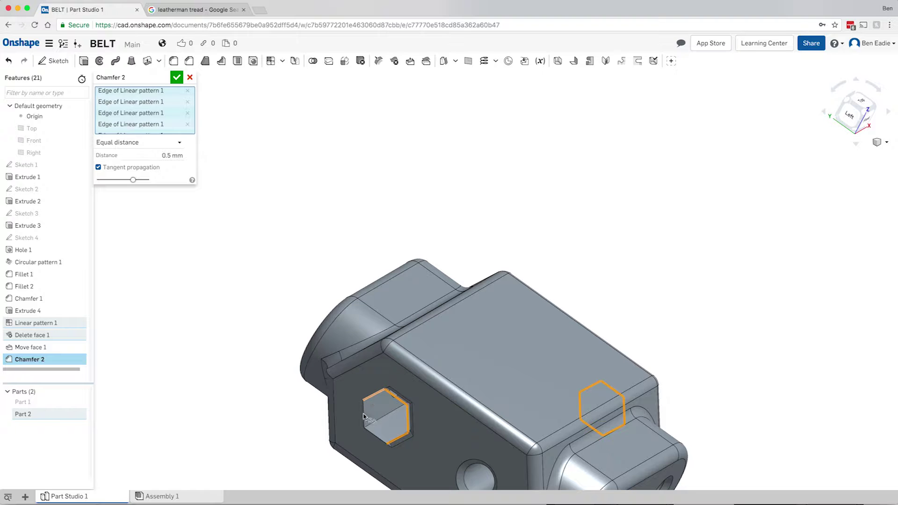
{"action": "left_click", "coordinate": [363, 416]}
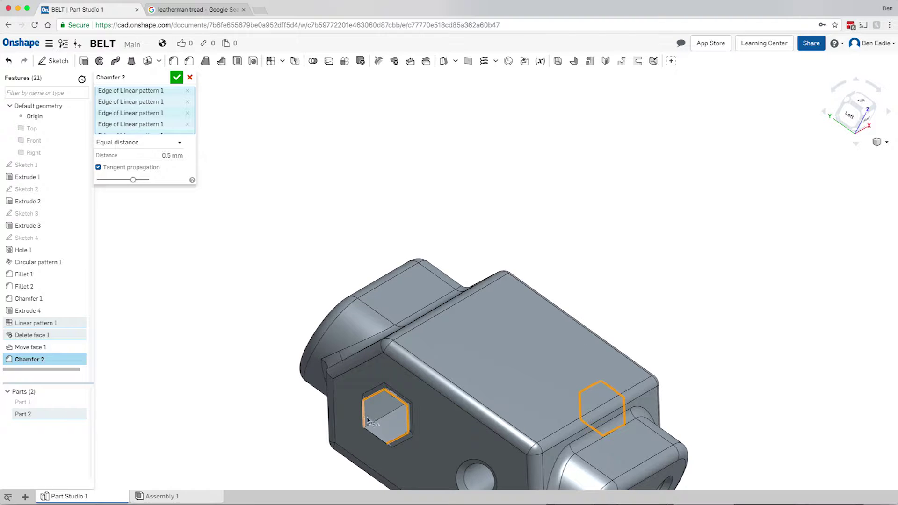
{"action": "left_click", "coordinate": [369, 434]}
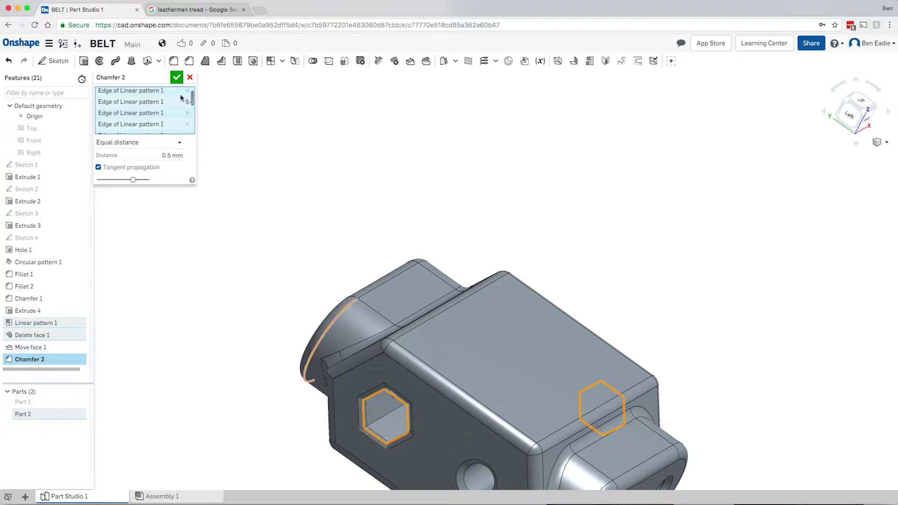
{"action": "left_click", "coordinate": [177, 77]}
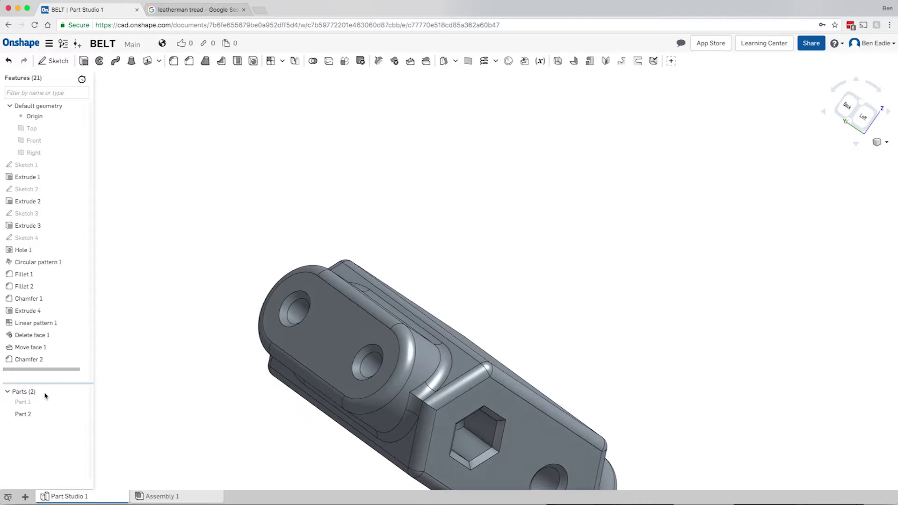
Show the hidden Part 1 again alongside Part 2.
{"action": "left_click", "coordinate": [67, 402]}
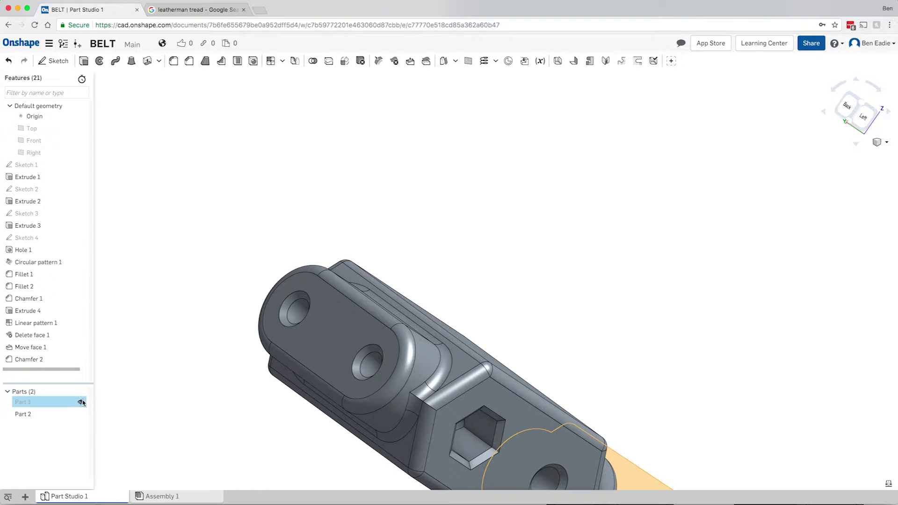
{"action": "key", "text": "y"}
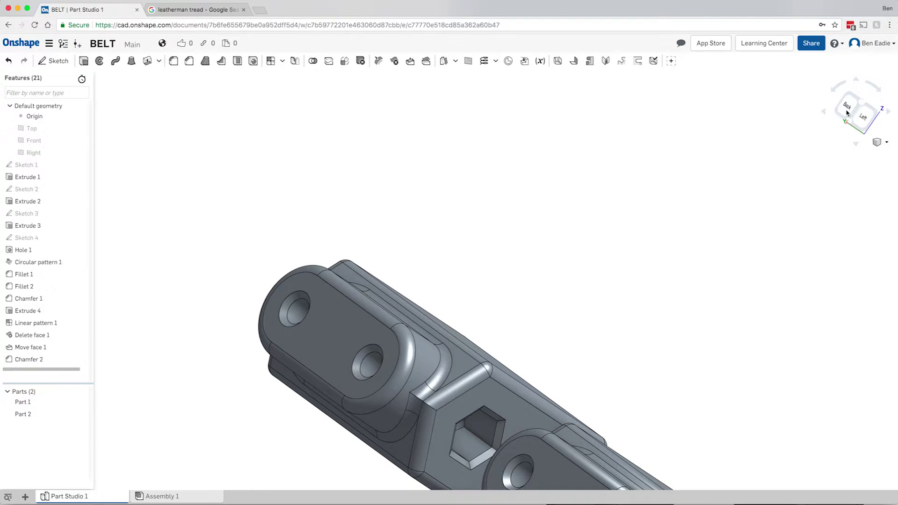
{"action": "left_click", "coordinate": [869, 108]}
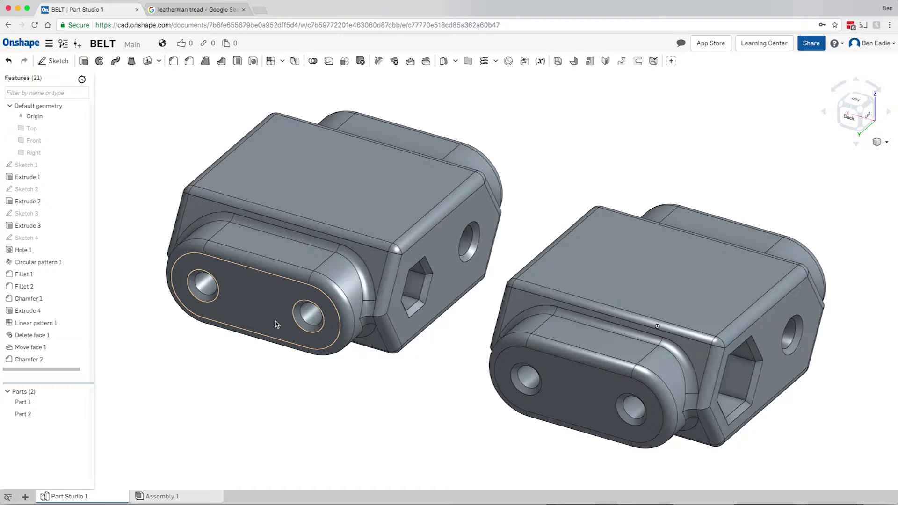
Start a sketch on the flat, rounded end face of Part 2 with the two holes, viewed normal to the sketch plane.
{"action": "left_click", "coordinate": [278, 324]}
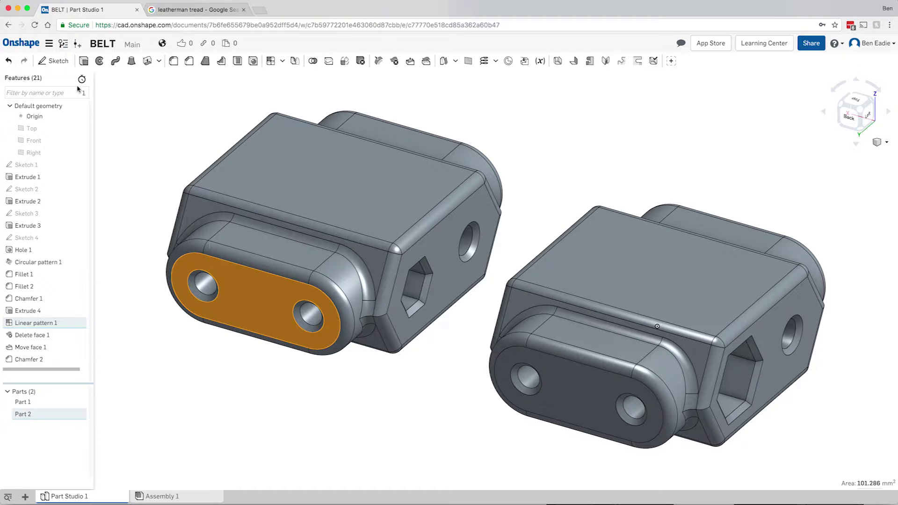
{"action": "left_click", "coordinate": [58, 61]}
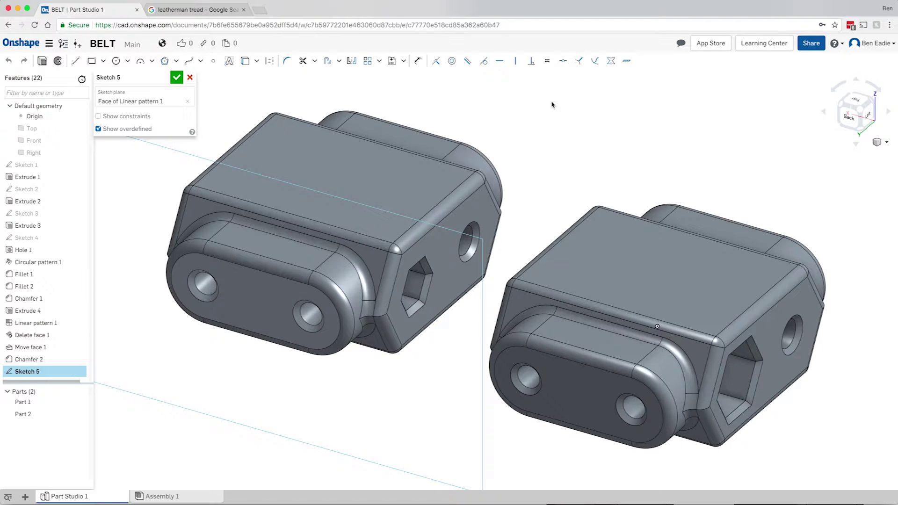
{"action": "key", "text": "n"}
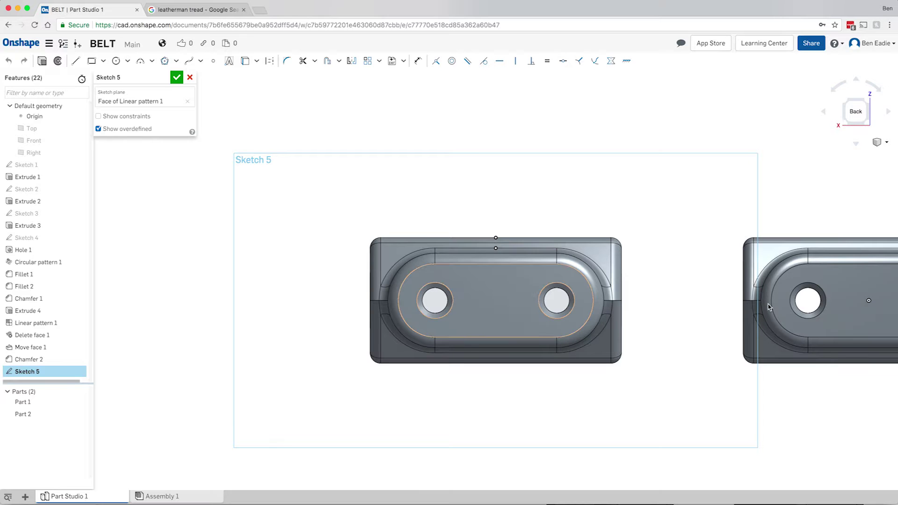
{"action": "key", "text": "f"}
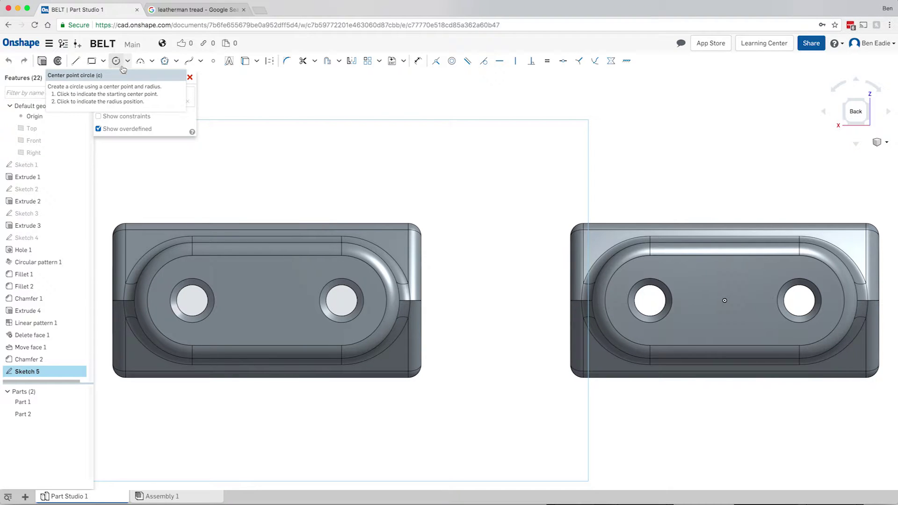
Draw a construction line about 24 mm long between the centres of the neighbouring holes of Part 2 and Part 1.
{"action": "left_click", "coordinate": [75, 63]}
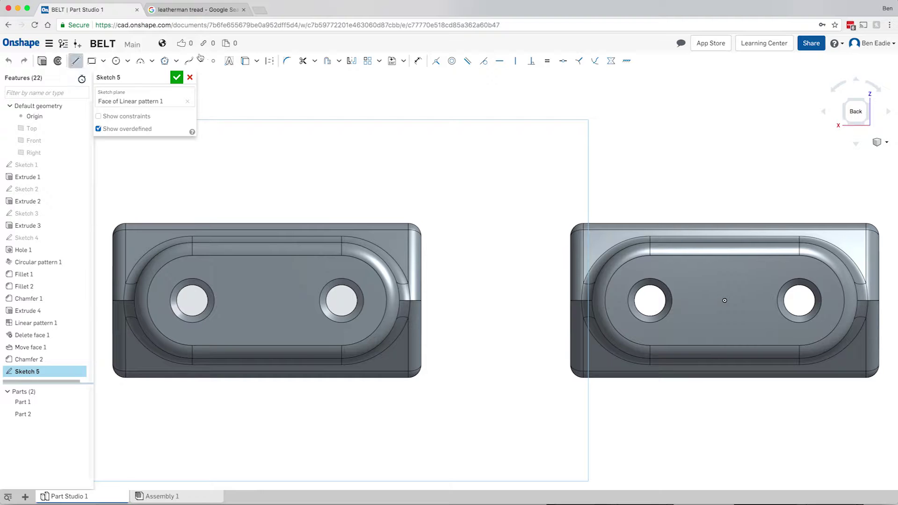
{"action": "left_click", "coordinate": [269, 61]}
{"action": "left_click", "coordinate": [341, 300]}
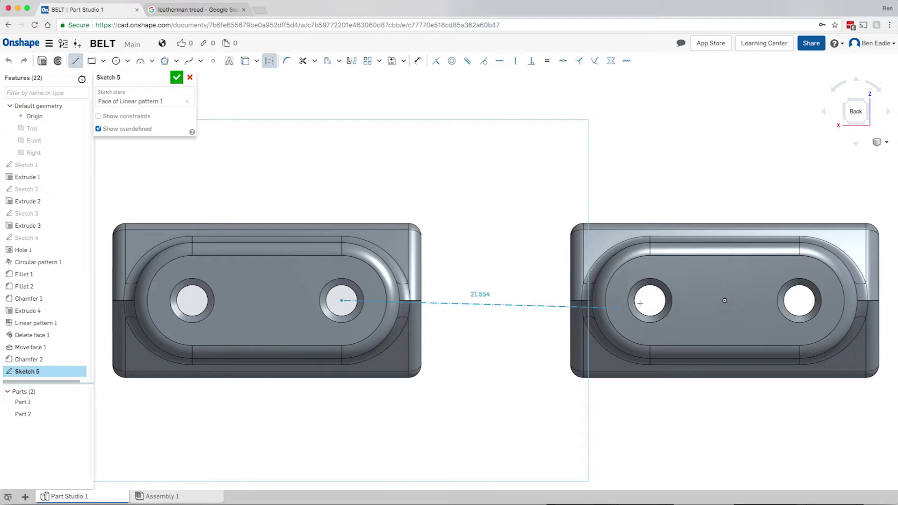
{"action": "left_click", "coordinate": [652, 304]}
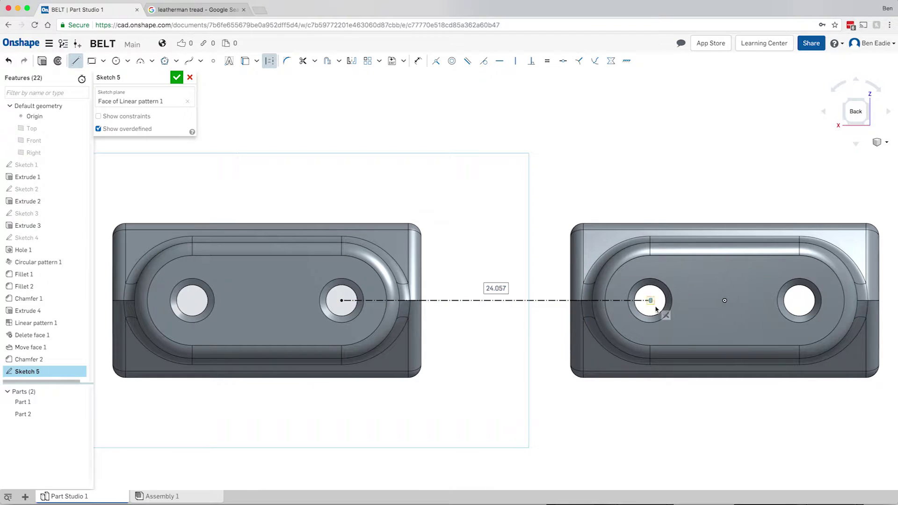
{"action": "key", "text": "Escape"}
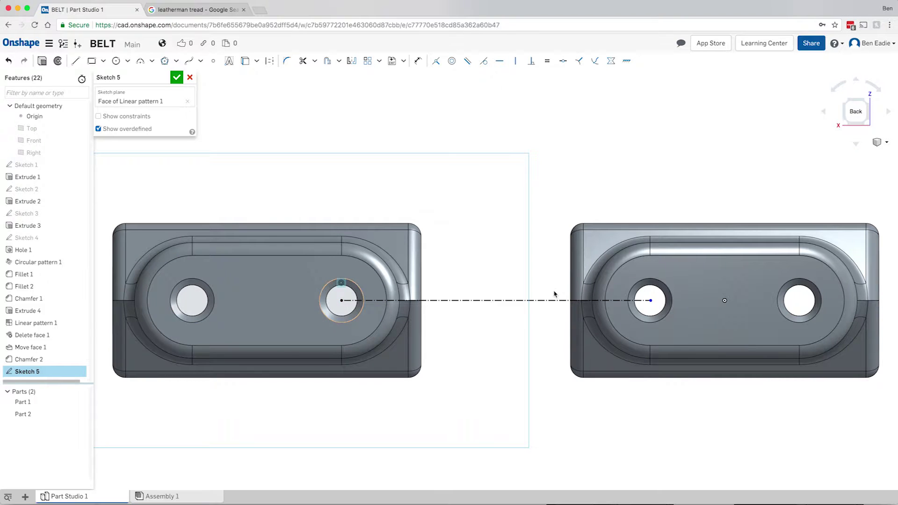
Make the construction line's endpoint concentric with the chamfered edge of Part 1's hole nearest to Part 2.
{"action": "left_click", "coordinate": [663, 285]}
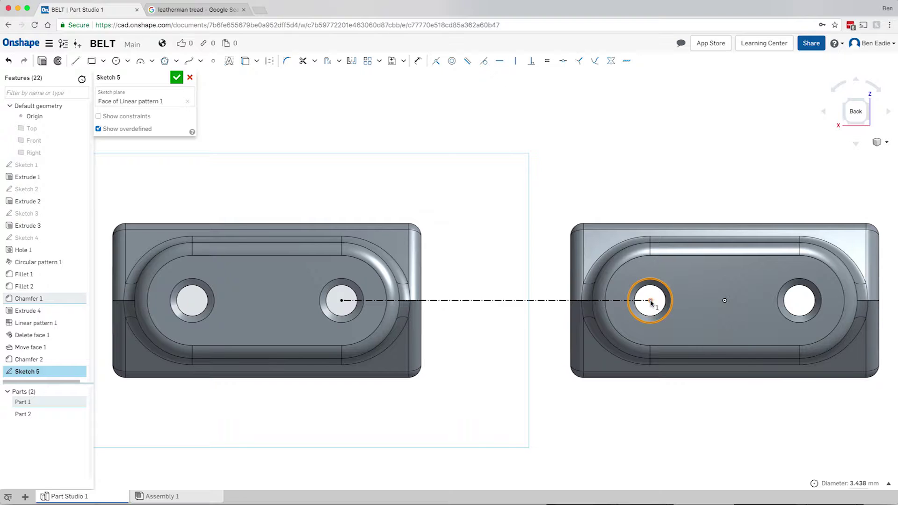
{"action": "left_click", "coordinate": [651, 301]}
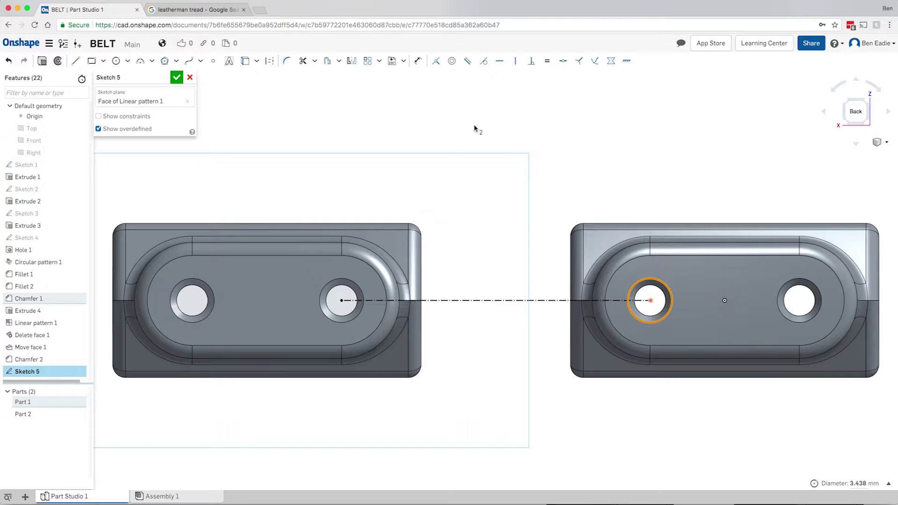
{"action": "left_click", "coordinate": [452, 62]}
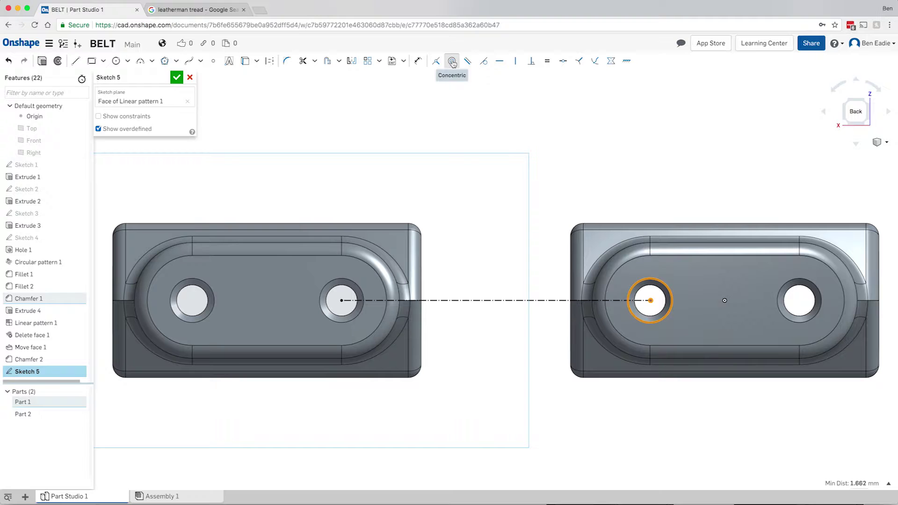
{"action": "left_click", "coordinate": [466, 301]}
{"action": "left_click", "coordinate": [465, 302]}
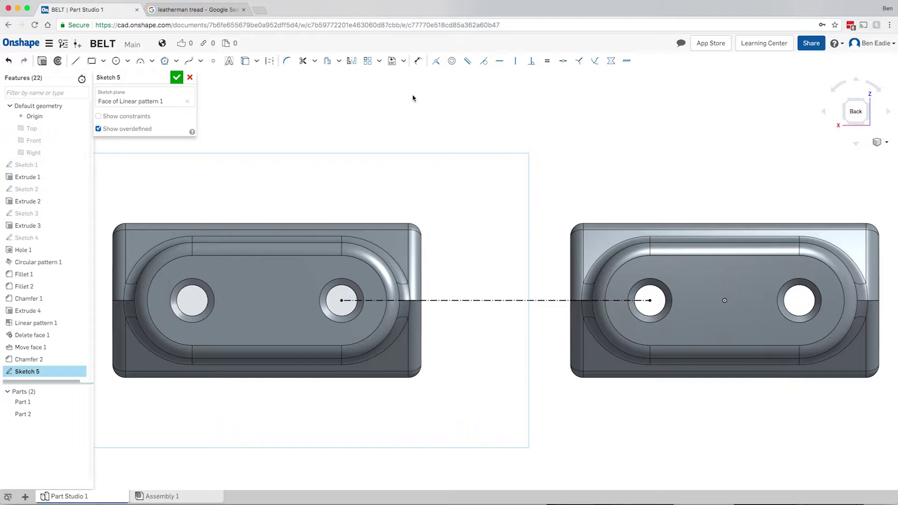
Create a slot about 19 mm wide around the construction line joining the two parts' holes.
{"action": "left_click", "coordinate": [338, 62]}
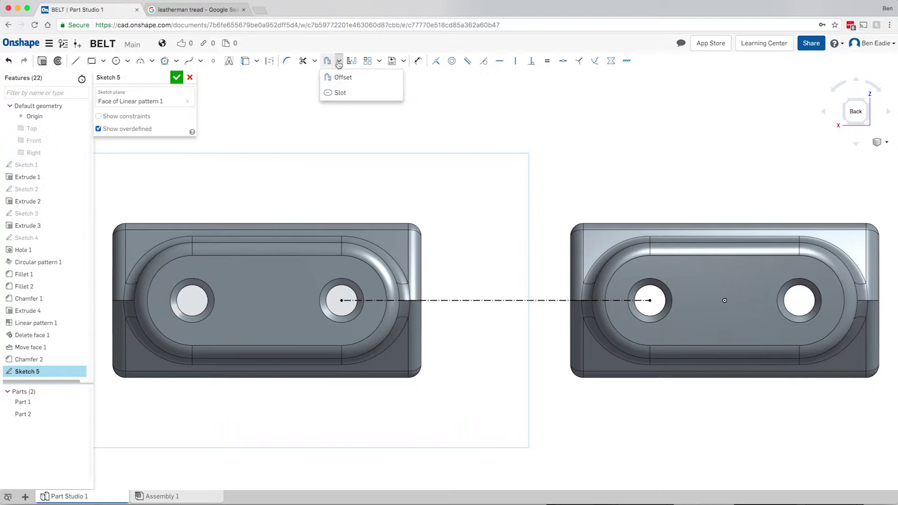
{"action": "left_click", "coordinate": [339, 92]}
{"action": "left_click", "coordinate": [435, 301]}
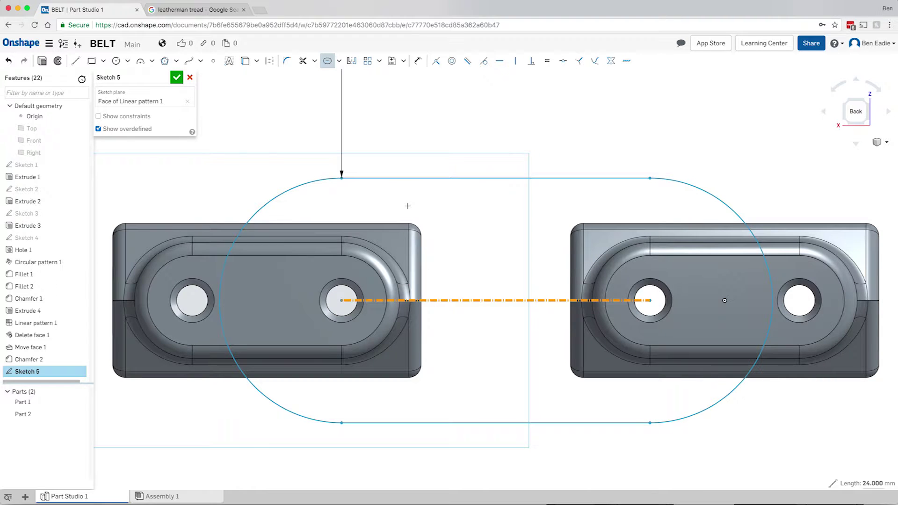
{"action": "left_click", "coordinate": [422, 217]}
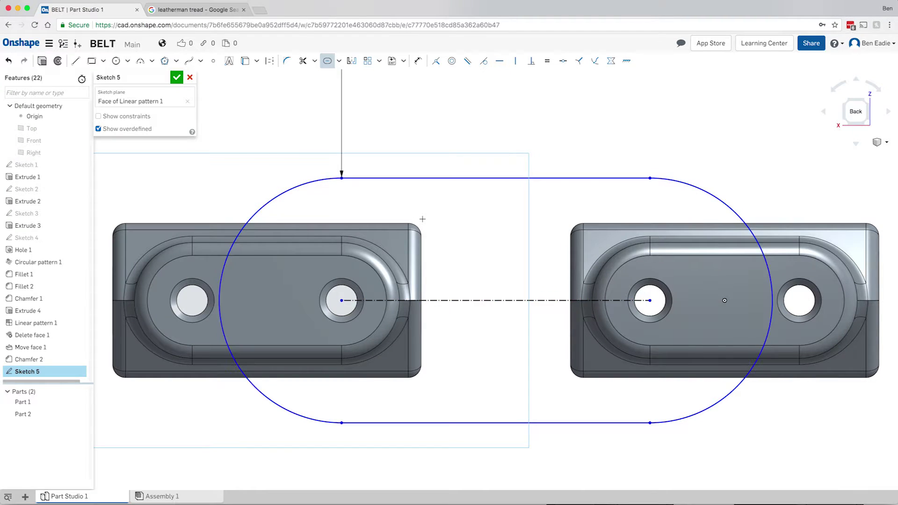
Set the slot's width dimension to 9 mm.
{"action": "scroll", "coordinate": [422, 219], "scroll_direction": "up", "scroll_amount": 1}
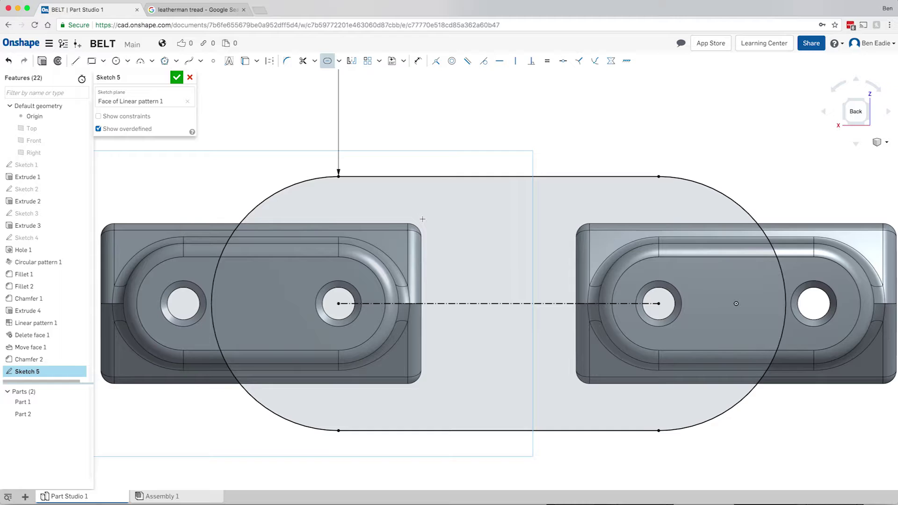
{"action": "scroll", "coordinate": [423, 219], "scroll_direction": "down", "scroll_amount": 5}
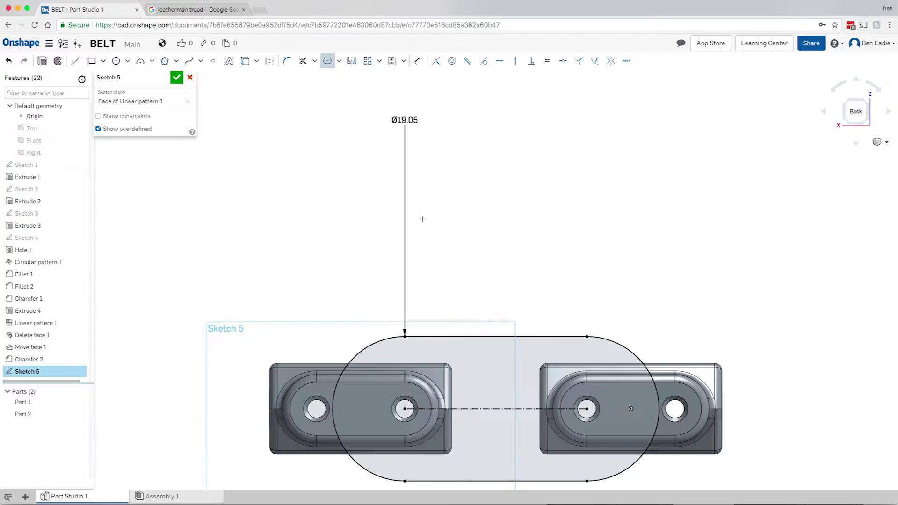
{"action": "double_click", "coordinate": [408, 121]}
{"action": "type", "text": "9"}
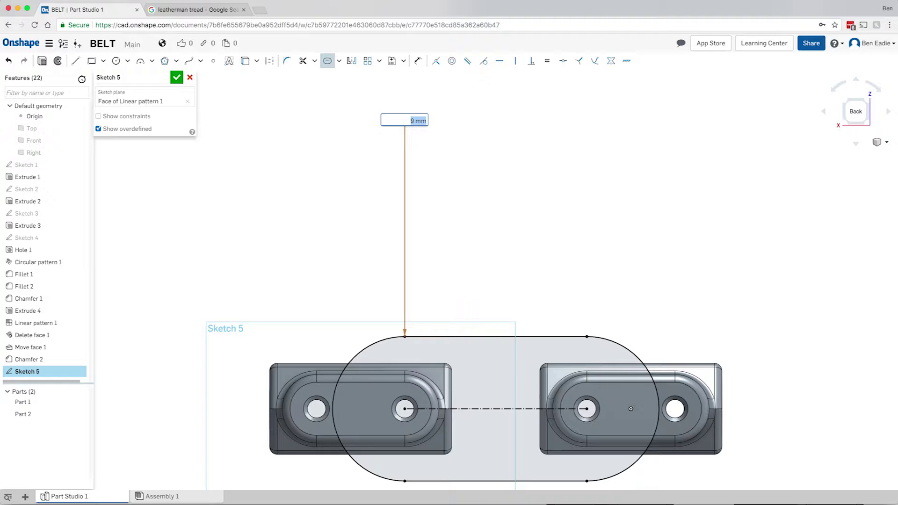
{"action": "key", "text": "Return"}
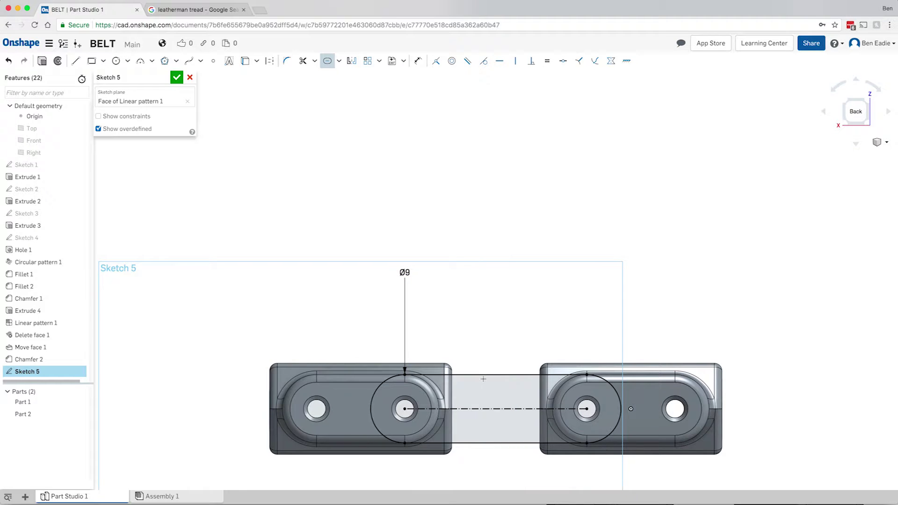
Move the slot's Ø9 dimension label closer to the slot's arc above Part 2 and finish the sketch.
{"action": "scroll", "coordinate": [483, 378], "scroll_direction": "up", "scroll_amount": 3}
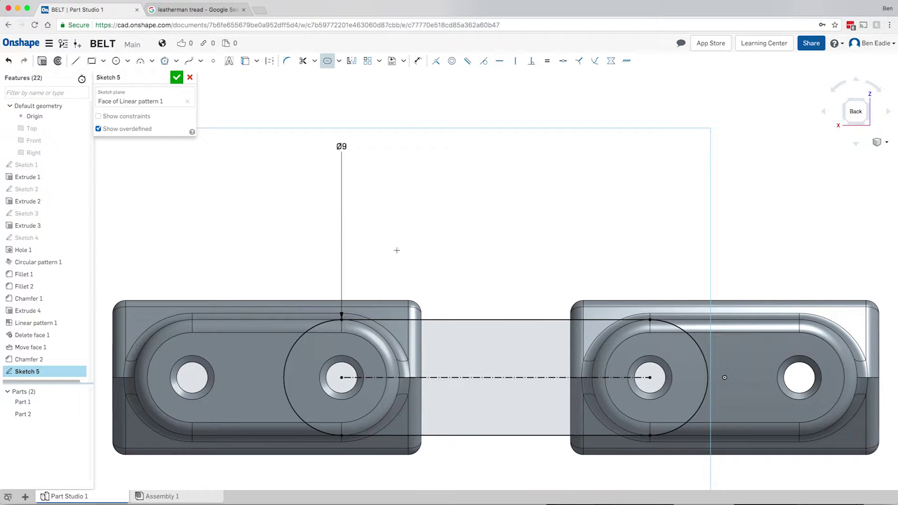
{"action": "left_click_drag", "start_coordinate": [332, 162], "coordinate": [299, 262]}
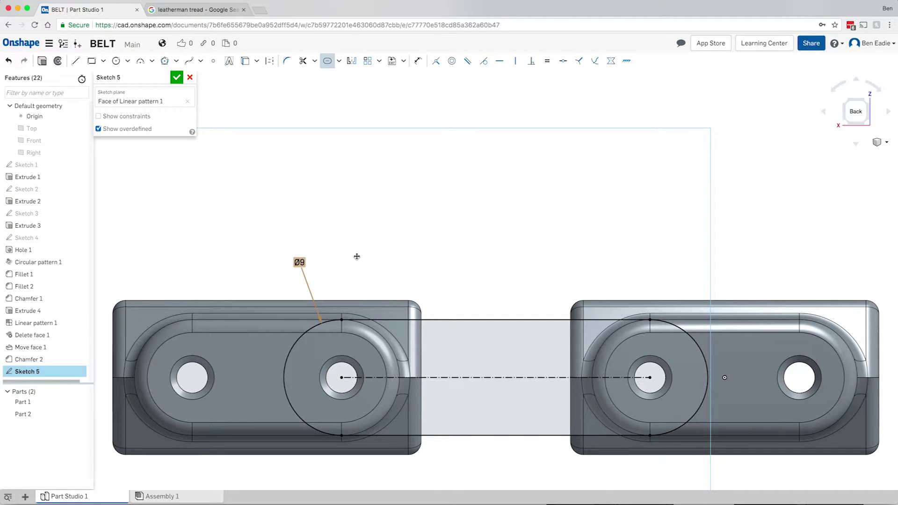
{"action": "scroll", "coordinate": [363, 254], "scroll_direction": "down", "scroll_amount": 3}
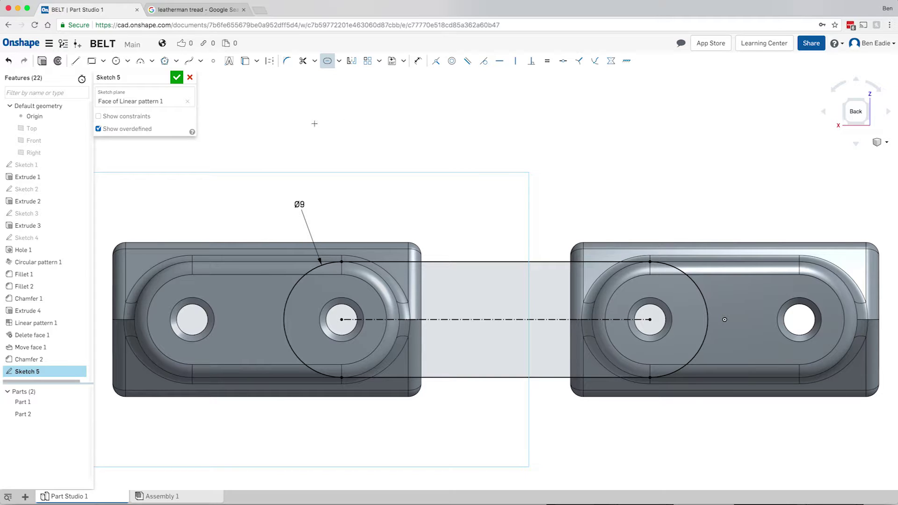
{"action": "left_click", "coordinate": [177, 80]}
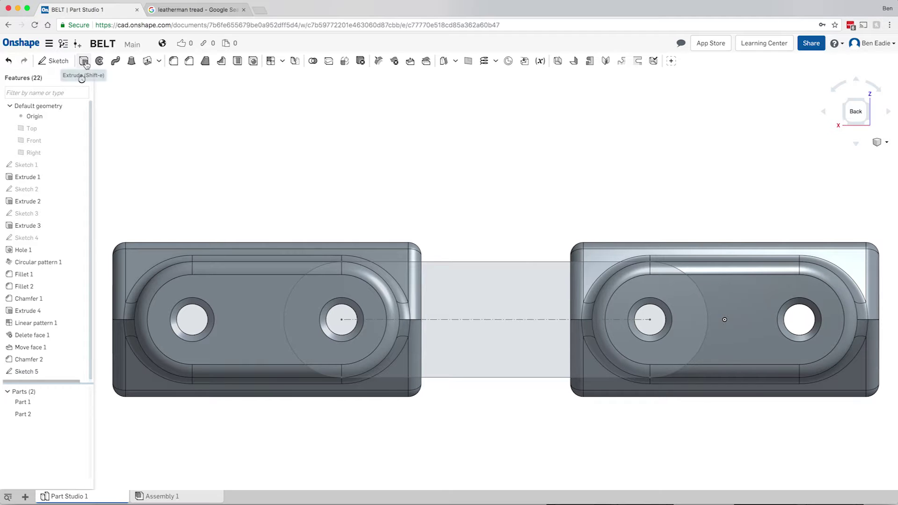
Start an extrusion, try separate regions of Sketch 5 as its profile, and clear the selection.
{"action": "key", "text": "shift+e"}
{"action": "key", "text": "shift+7"}
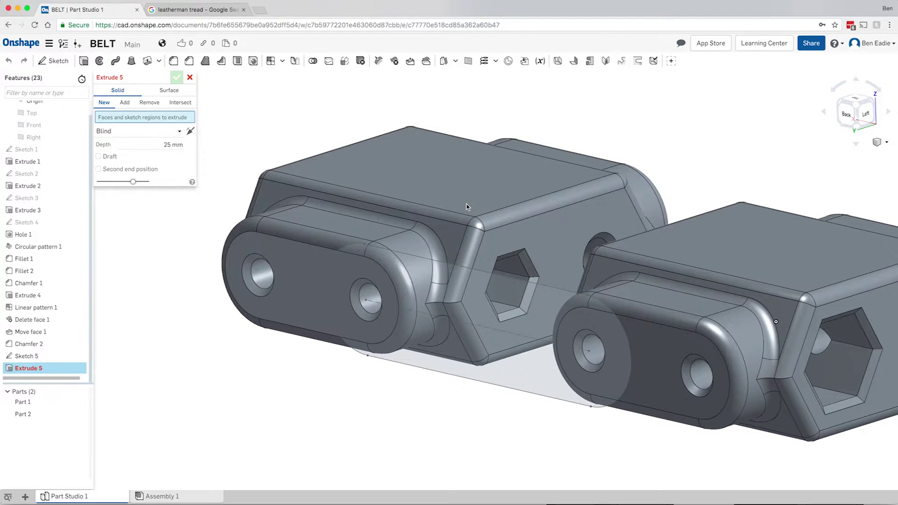
{"action": "left_click", "coordinate": [439, 369]}
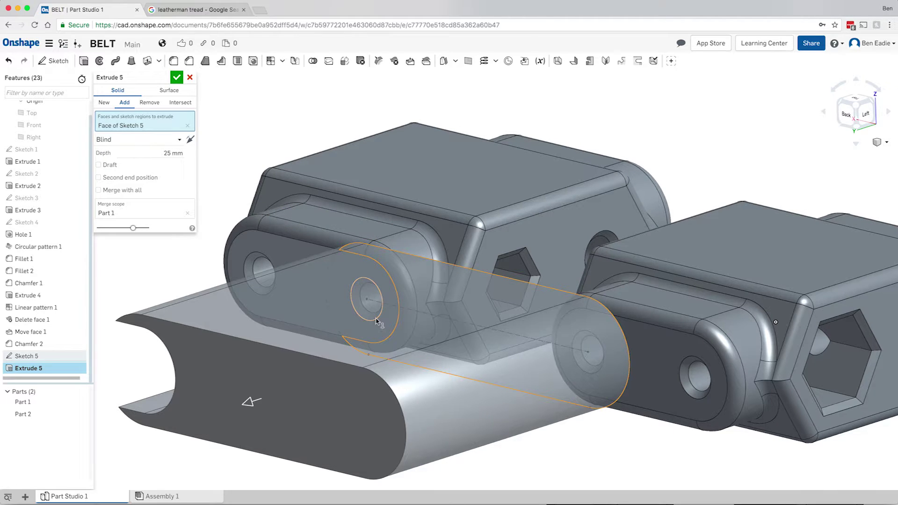
{"action": "left_click", "coordinate": [344, 270]}
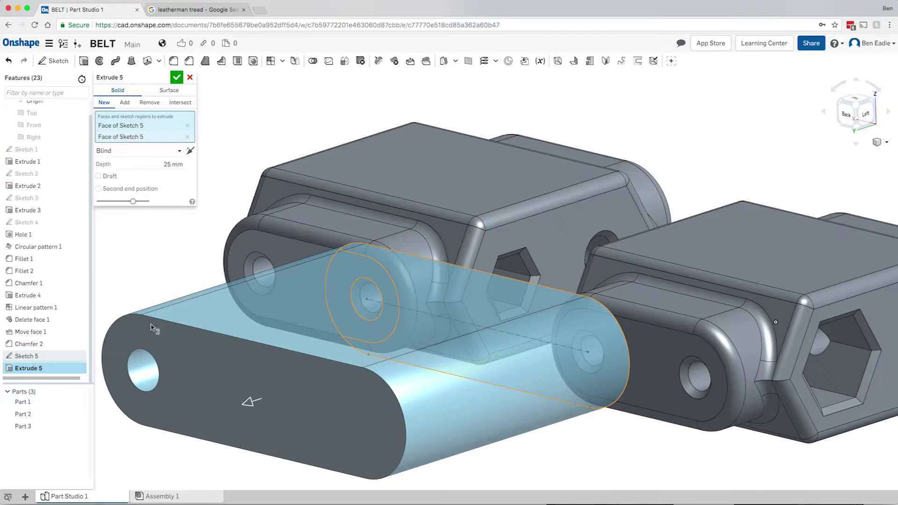
{"action": "left_click", "coordinate": [188, 126]}
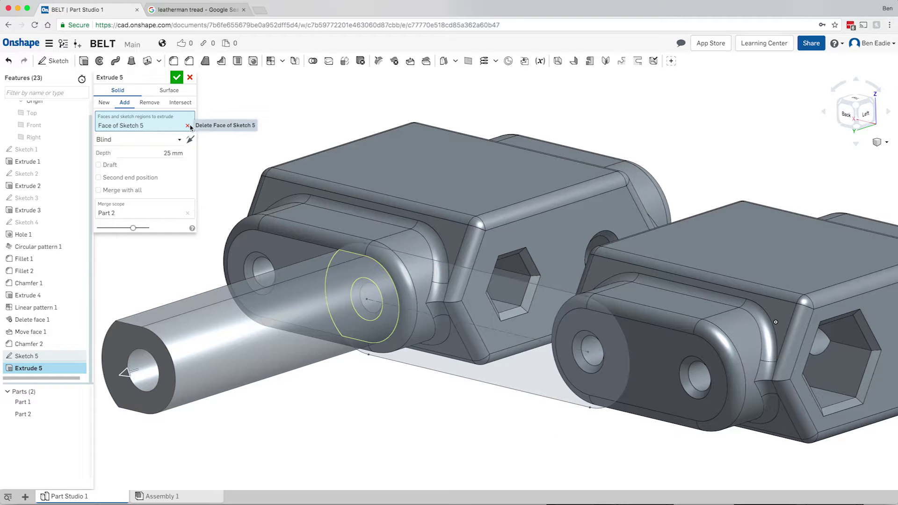
{"action": "left_click", "coordinate": [188, 125]}
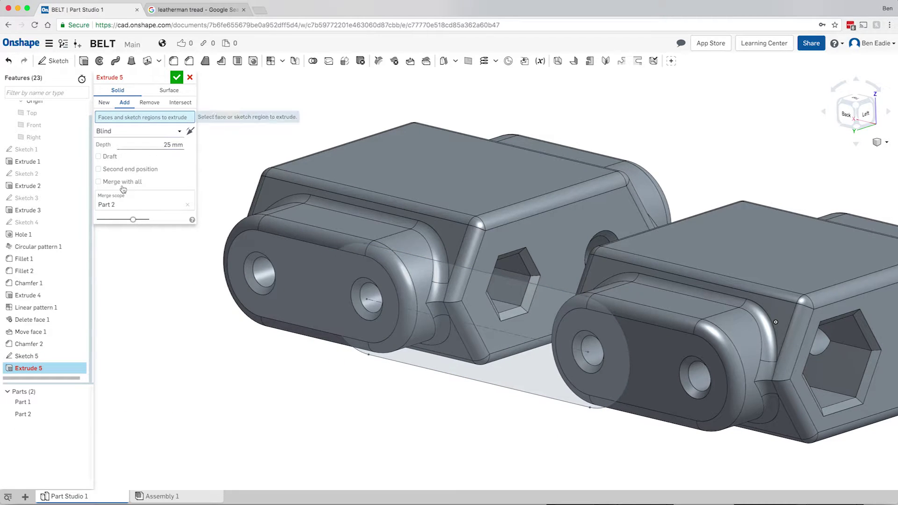
Extrude the whole of Sketch 5 to a depth of 6.25 mm as a new part.
{"action": "left_click", "coordinate": [28, 357]}
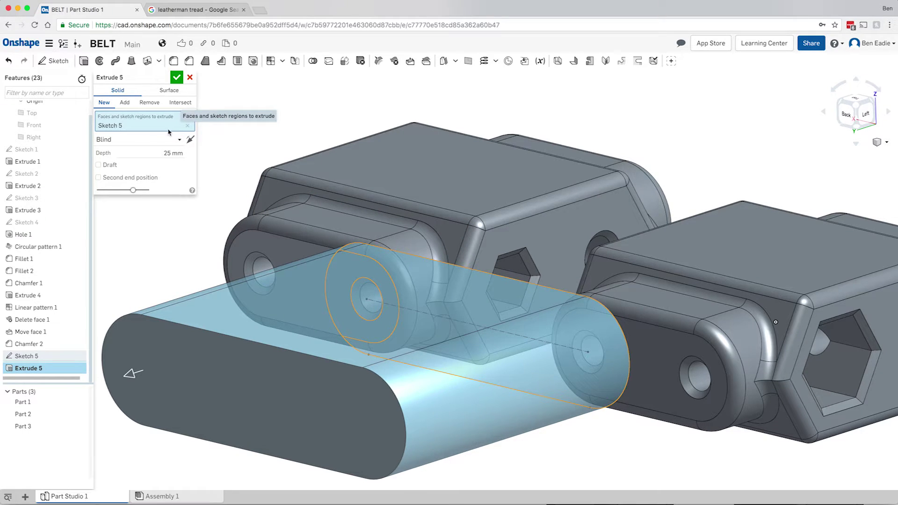
{"action": "left_click", "coordinate": [175, 153]}
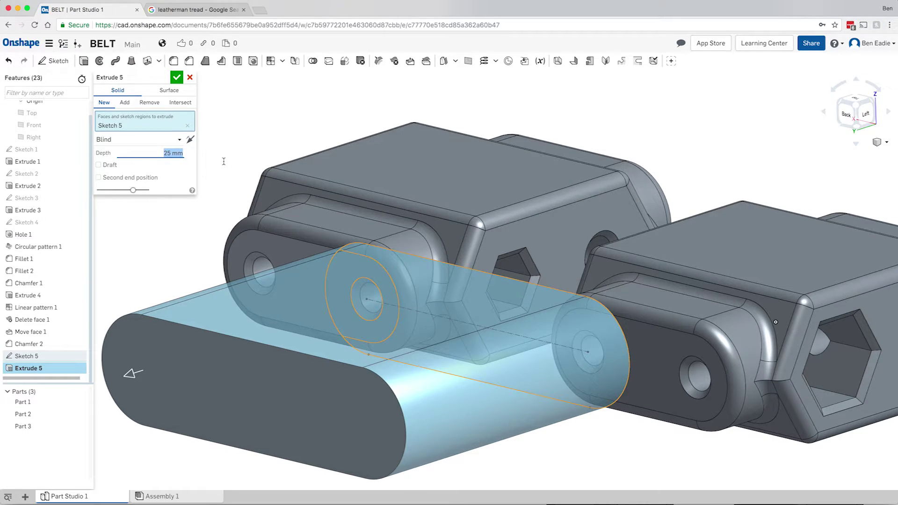
{"action": "type", "text": "6.25"}
{"action": "key", "text": "Return"}
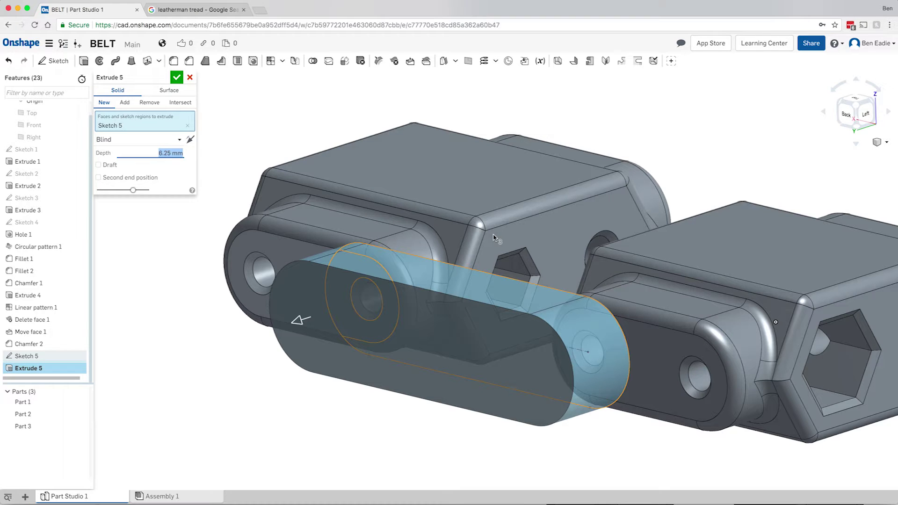
{"action": "left_click", "coordinate": [125, 105]}
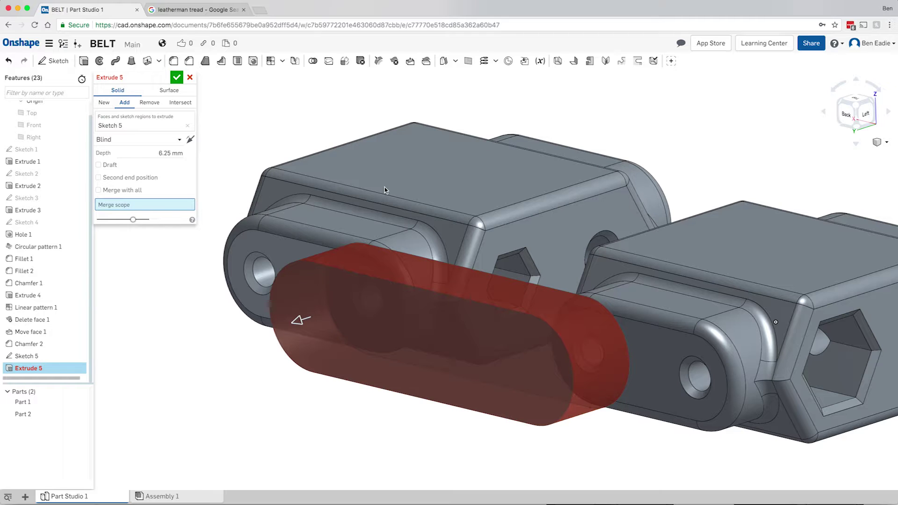
{"action": "left_click", "coordinate": [626, 262]}
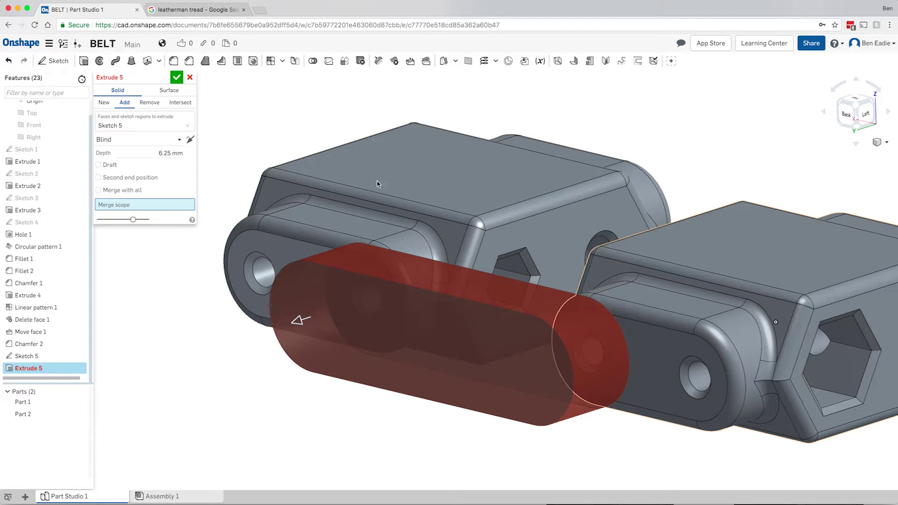
{"action": "left_click", "coordinate": [103, 103]}
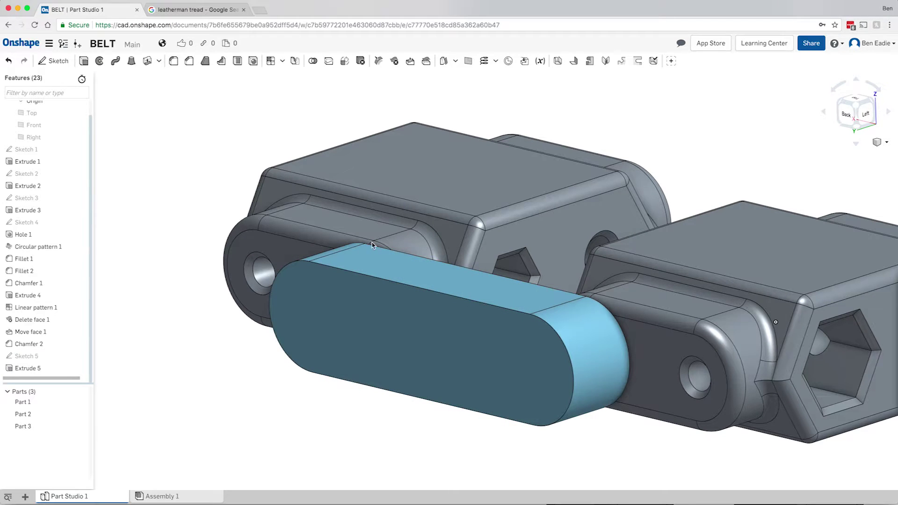
Start a sketch on the connector's outer flat face and show Sketch 5 for reference.
{"action": "key", "text": "n"}
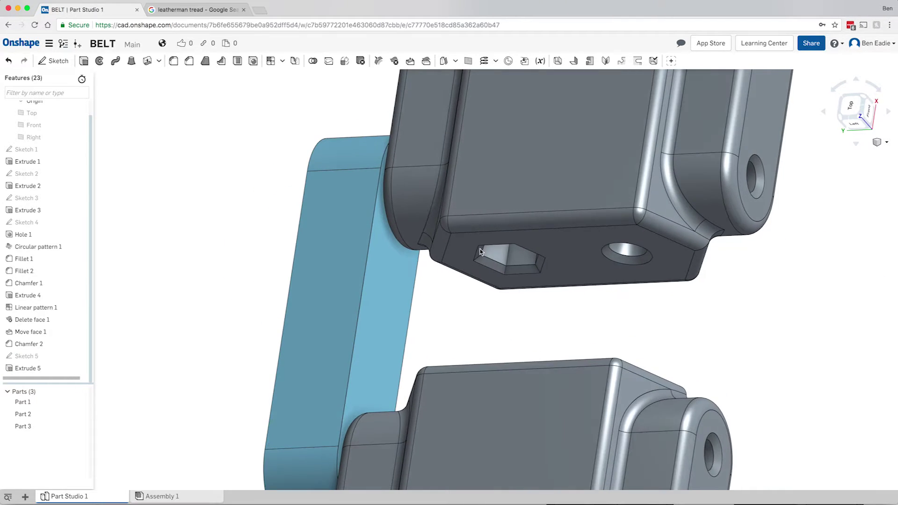
{"action": "right_click_drag", "start_coordinate": [495, 233], "coordinate": [518, 218]}
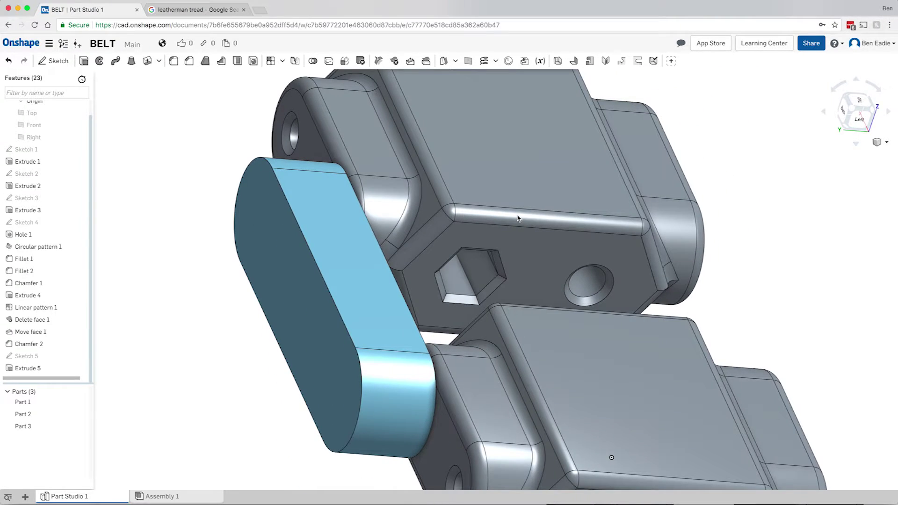
{"action": "left_click", "coordinate": [295, 302]}
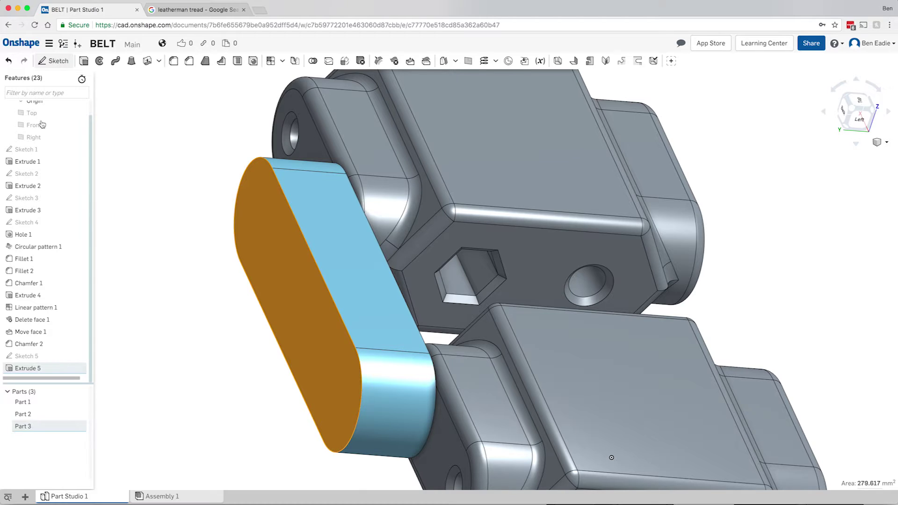
{"action": "key", "text": "shift+s"}
{"action": "left_click", "coordinate": [81, 344]}
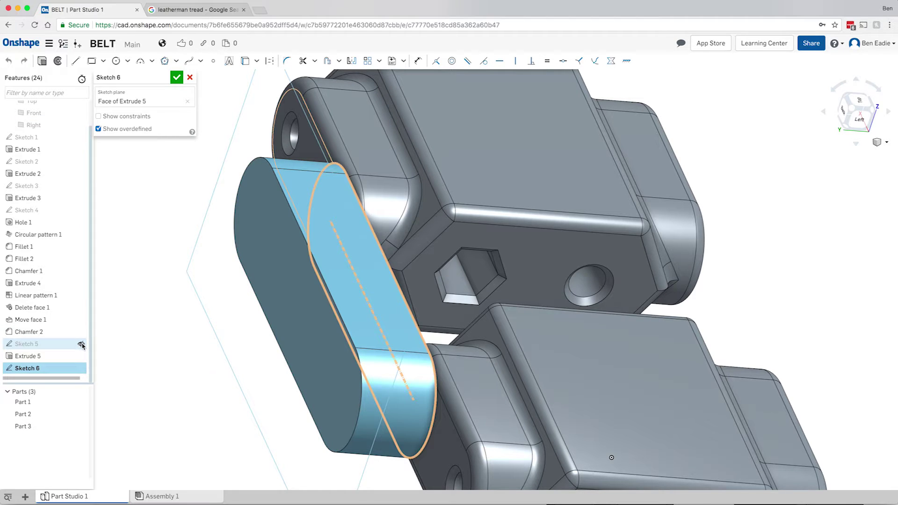
{"action": "left_click", "coordinate": [81, 345]}
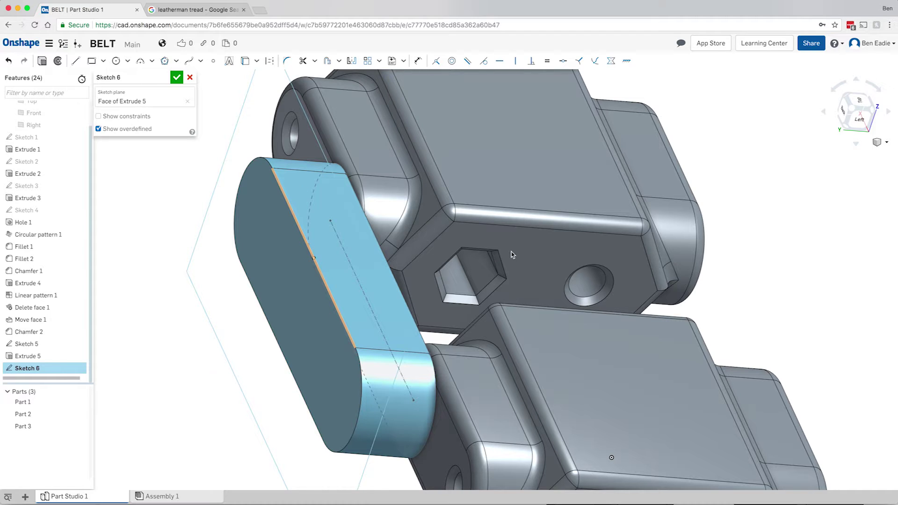
Place sketch points at both ends of Sketch 5's construction line and finish the sketch.
{"action": "key", "text": "n"}
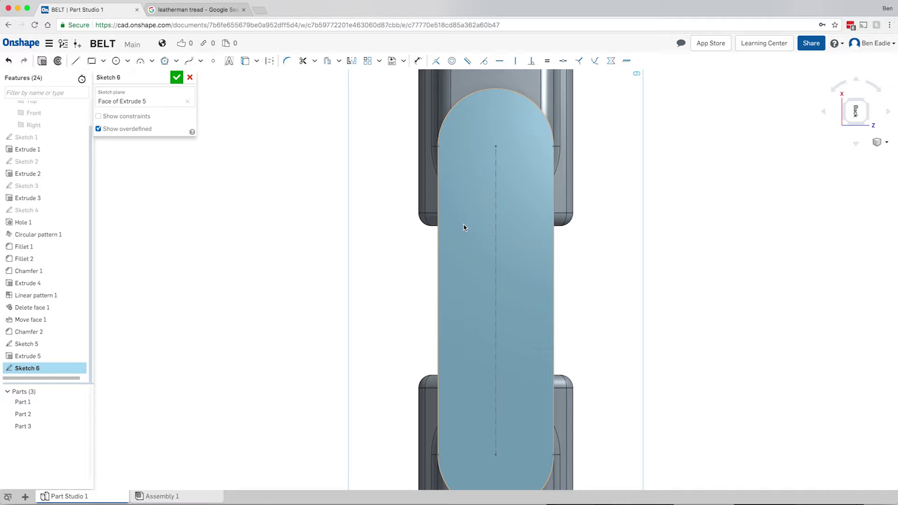
{"action": "left_click", "coordinate": [214, 61]}
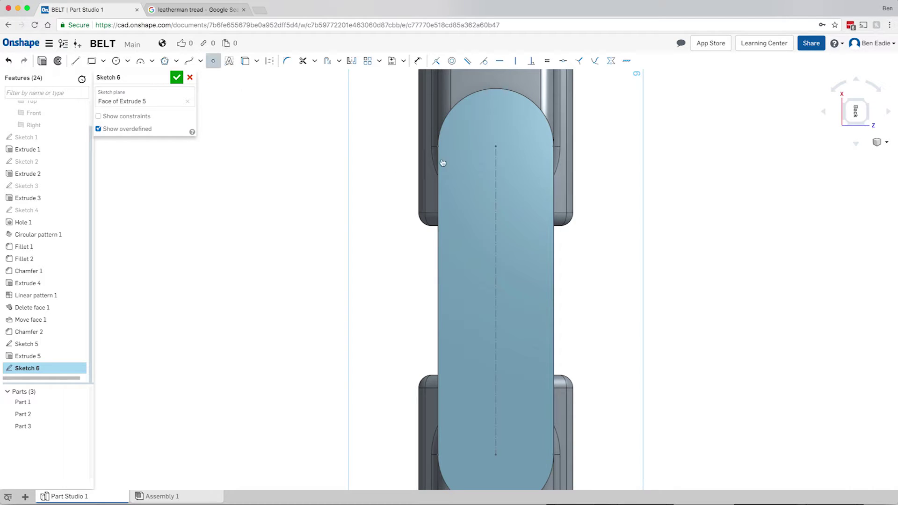
{"action": "left_click", "coordinate": [496, 146]}
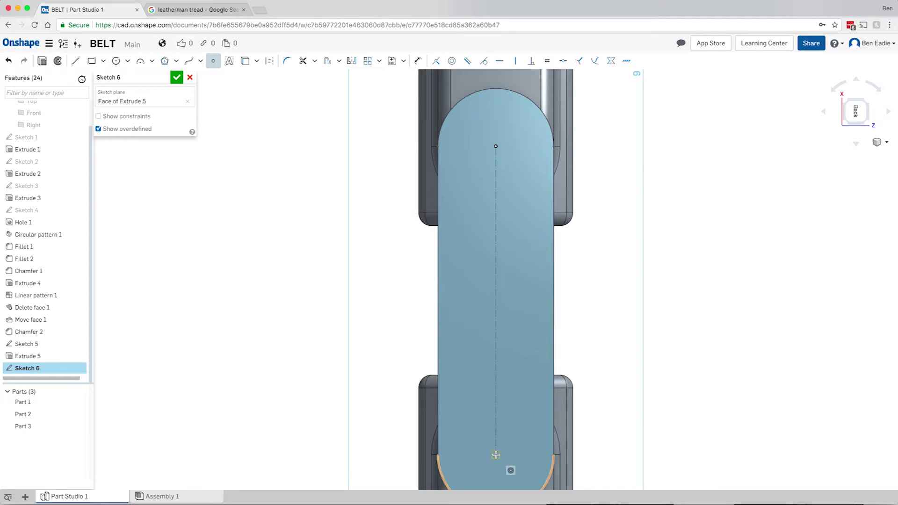
{"action": "left_click", "coordinate": [176, 77]}
Hide Sketch 5, leaving the two hole points on the connector's outer face displayed.
{"action": "left_click", "coordinate": [80, 260]}
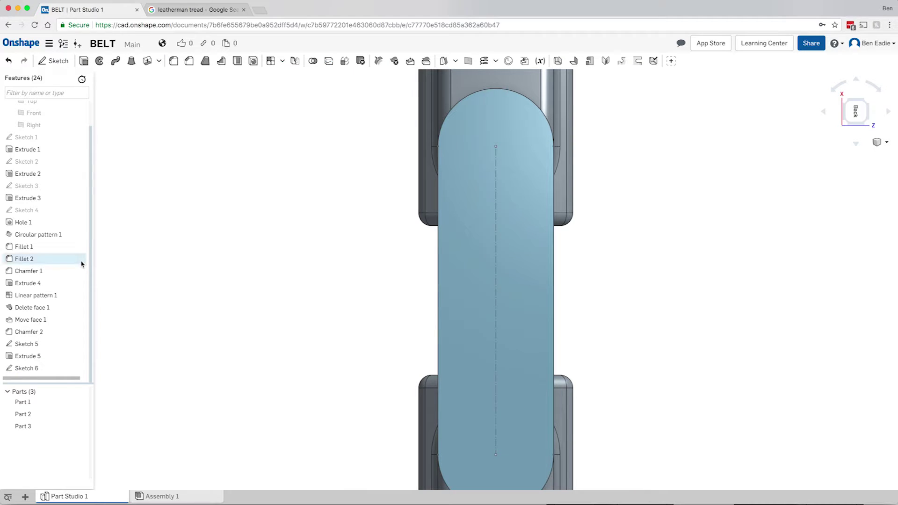
{"action": "left_click", "coordinate": [75, 344]}
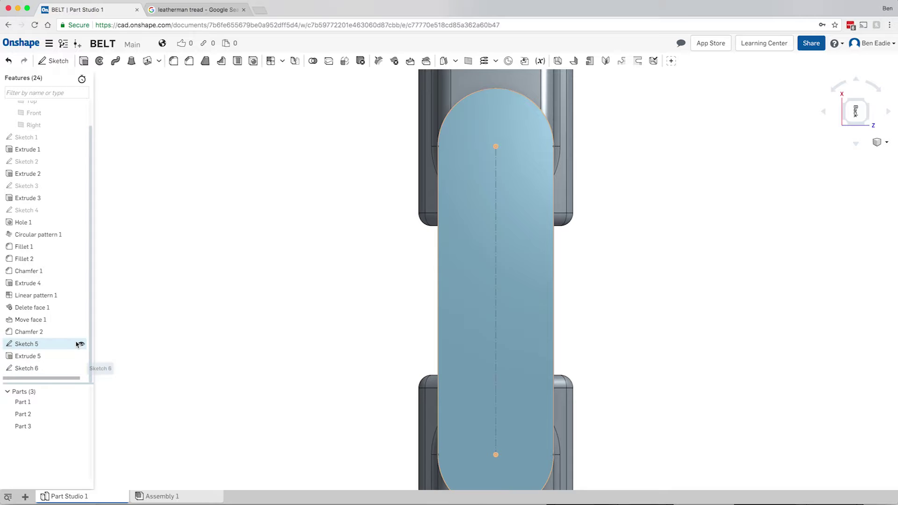
{"action": "left_click", "coordinate": [80, 344]}
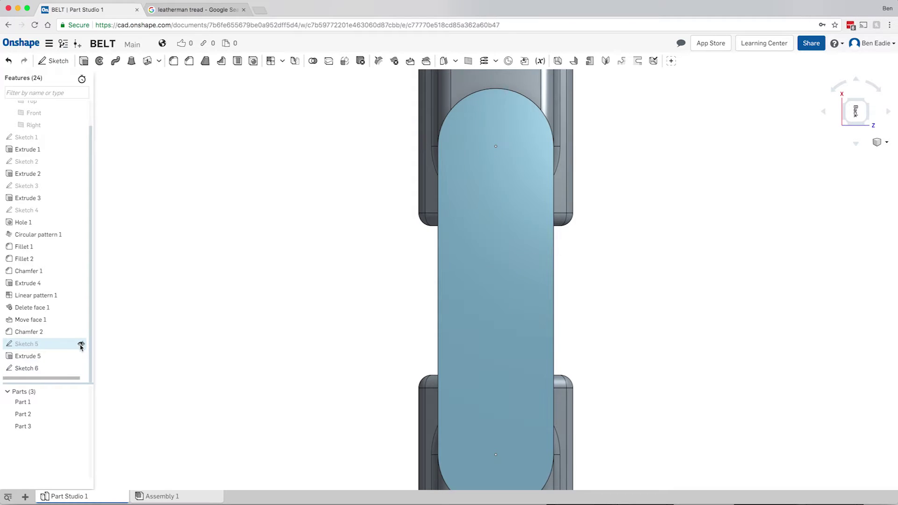
{"action": "right_click_drag", "start_coordinate": [263, 313], "coordinate": [299, 313]}
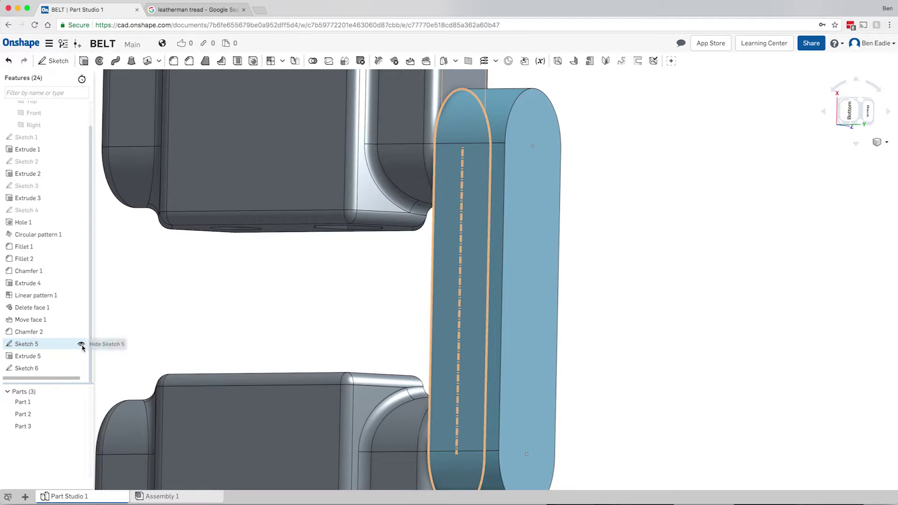
{"action": "left_click", "coordinate": [81, 344]}
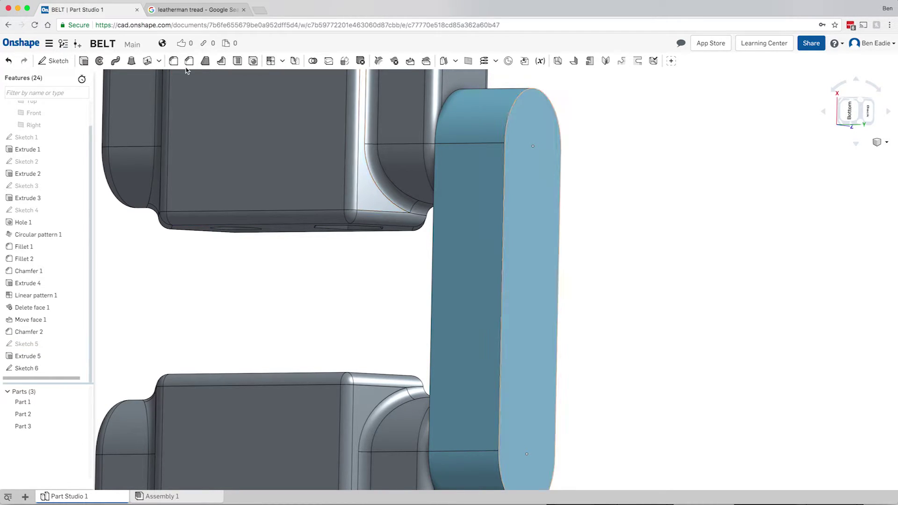
Start a Hole feature and configure it as a counterbore with the ISO standard and size M3.
{"action": "left_click", "coordinate": [253, 62]}
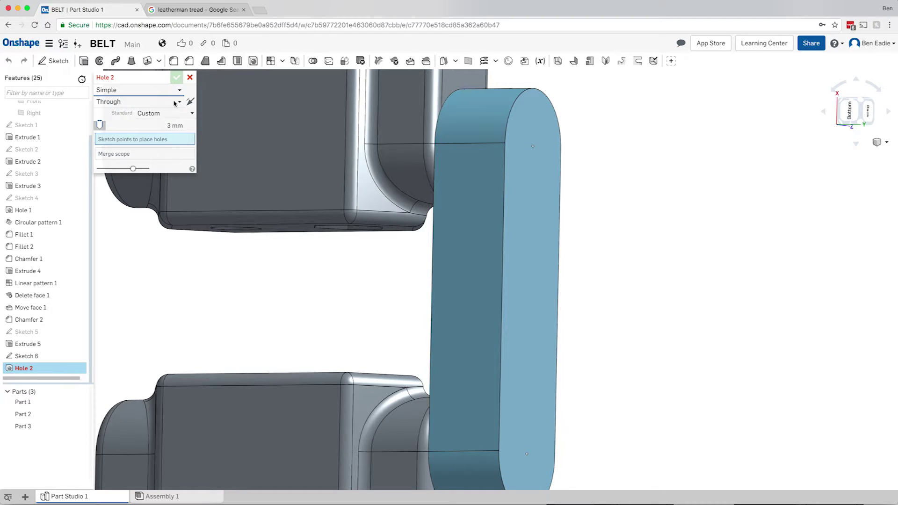
{"action": "left_click", "coordinate": [156, 91]}
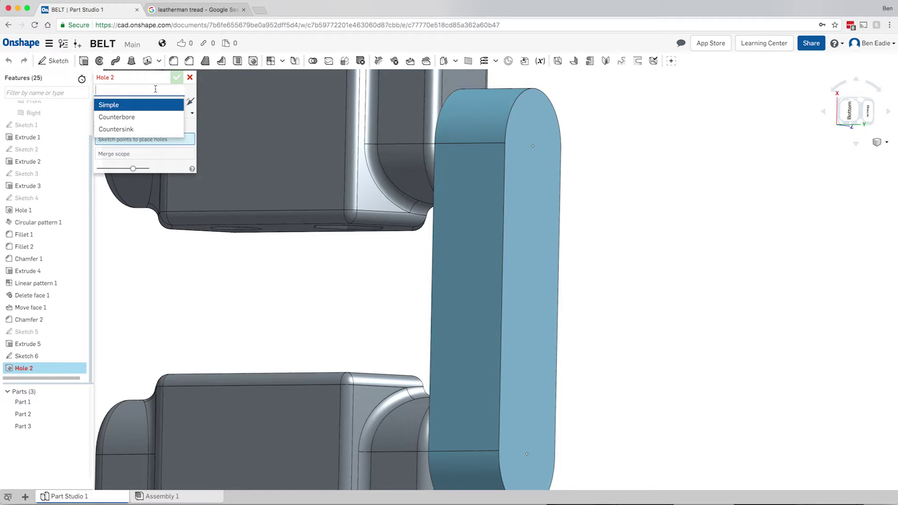
{"action": "left_click", "coordinate": [140, 117]}
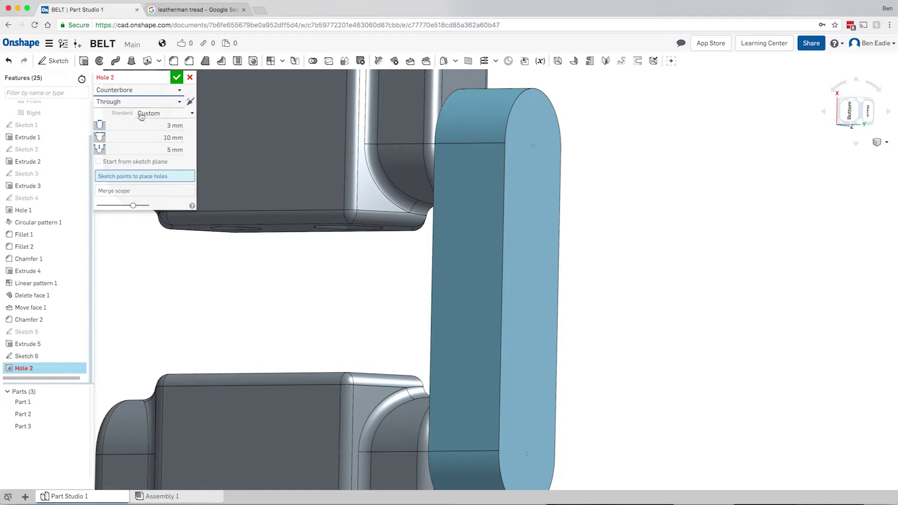
{"action": "left_click", "coordinate": [147, 114]}
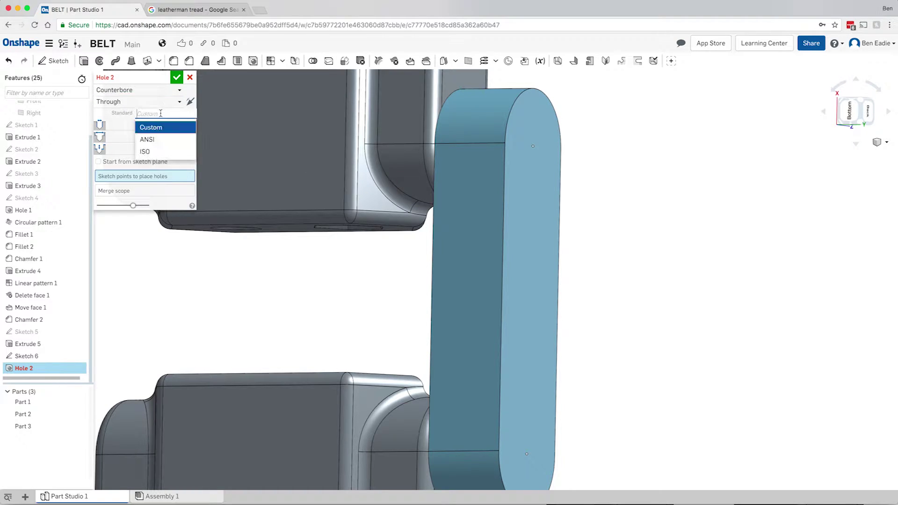
{"action": "left_click", "coordinate": [152, 151]}
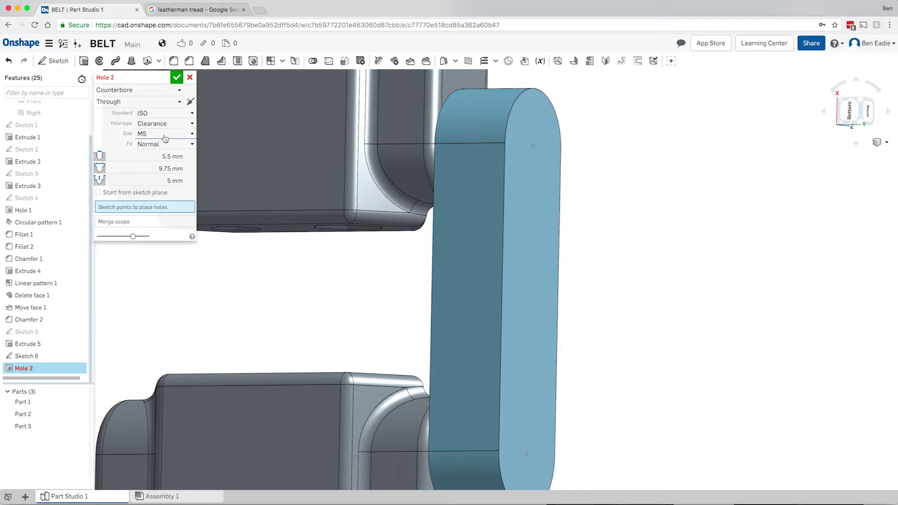
{"action": "left_click", "coordinate": [165, 137]}
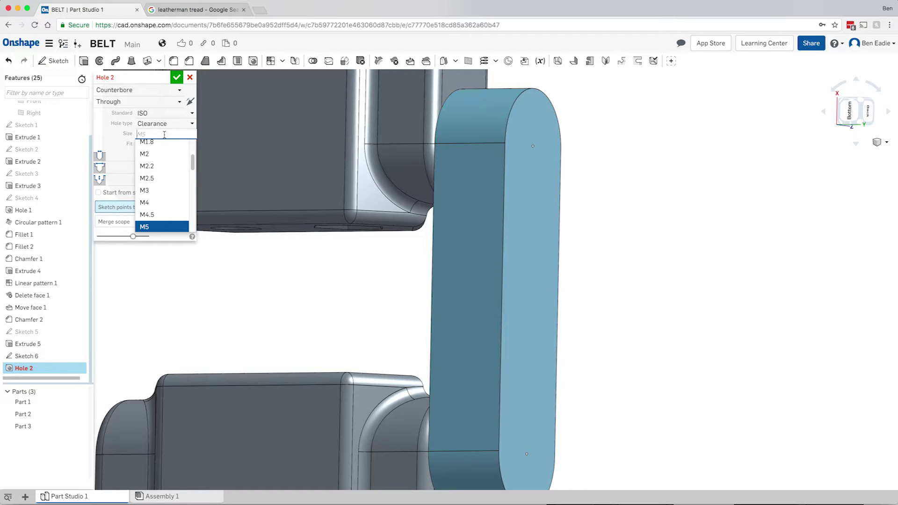
{"action": "left_click", "coordinate": [157, 188]}
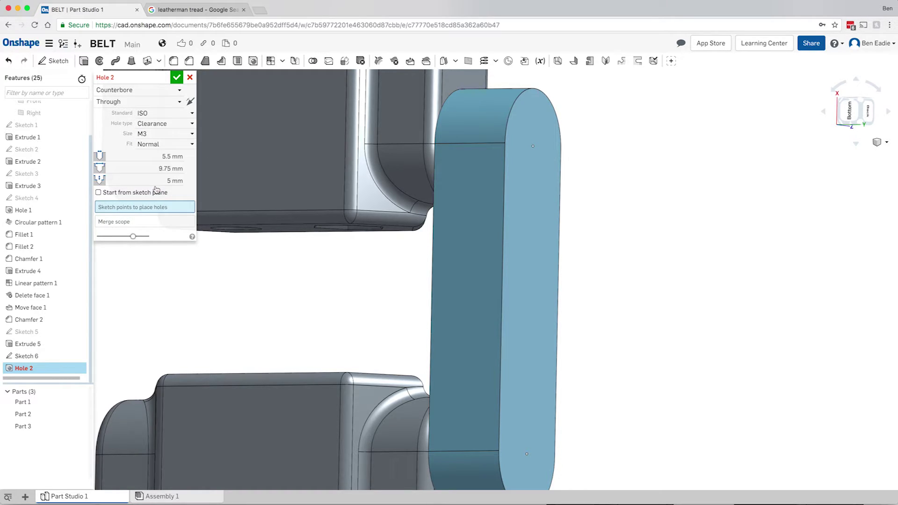
Set the counterbore's fit to Loose and place holes on both sketch points of the connector's outer face.
{"action": "left_click", "coordinate": [178, 146]}
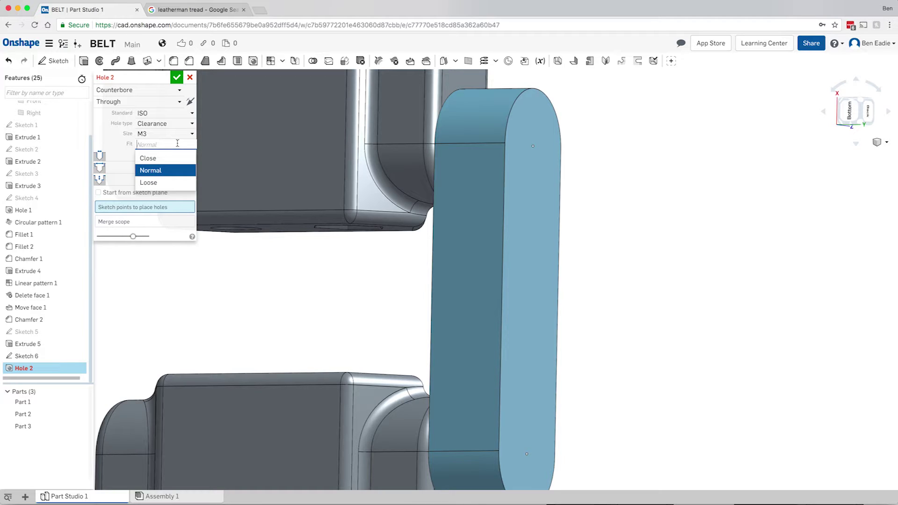
{"action": "left_click", "coordinate": [162, 183]}
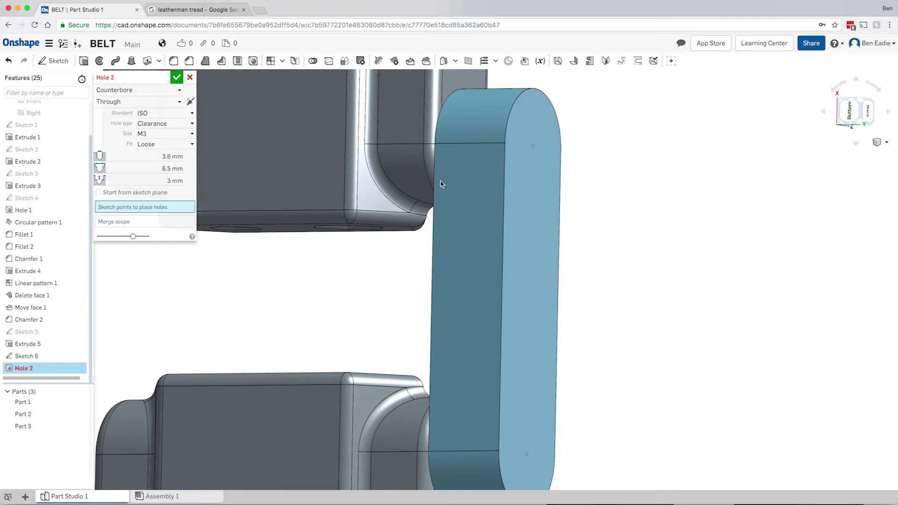
{"action": "left_click", "coordinate": [533, 146]}
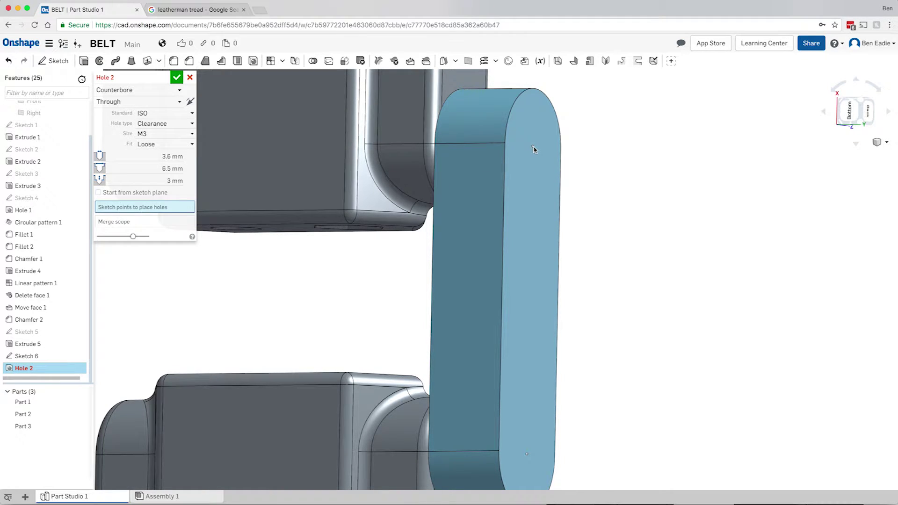
{"action": "left_click", "coordinate": [527, 455]}
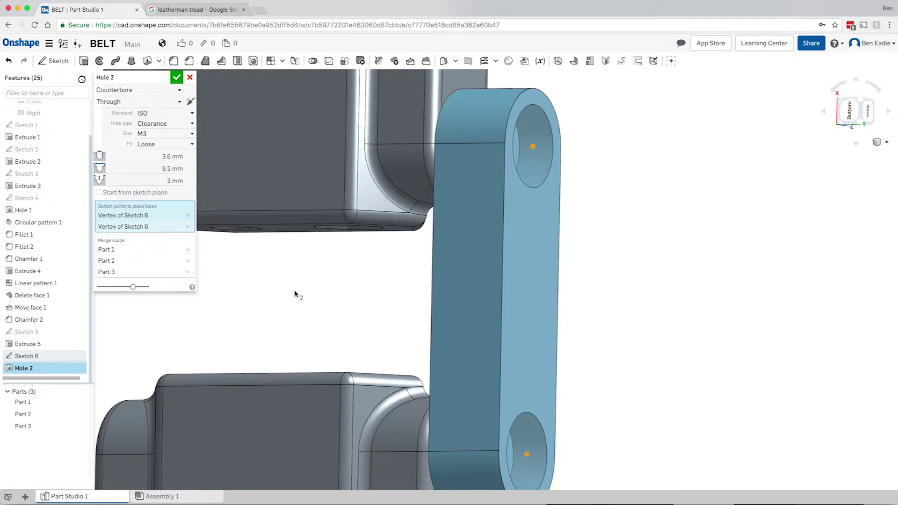
Limit the hole's merge scope to Part 3 by removing Part 1 and Part 2, and accept the feature.
{"action": "scroll", "coordinate": [295, 294], "scroll_direction": "up", "scroll_amount": 5}
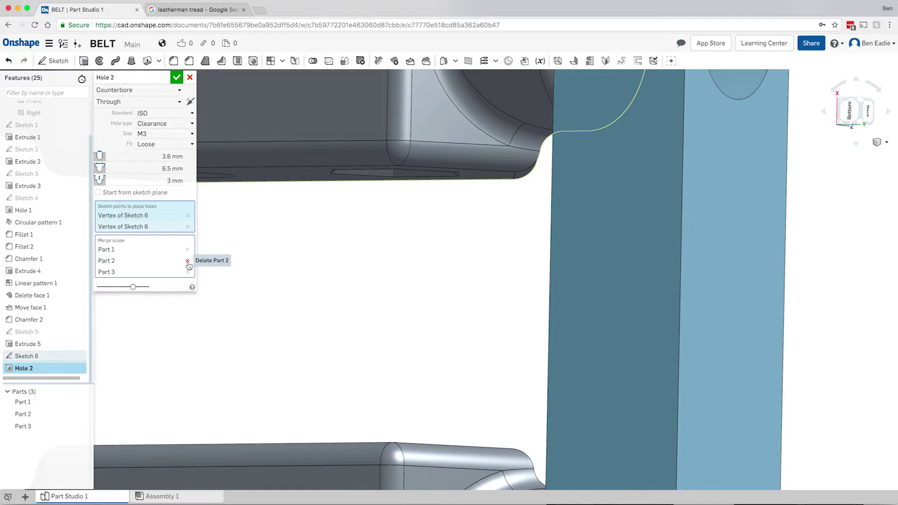
{"action": "key", "text": "f"}
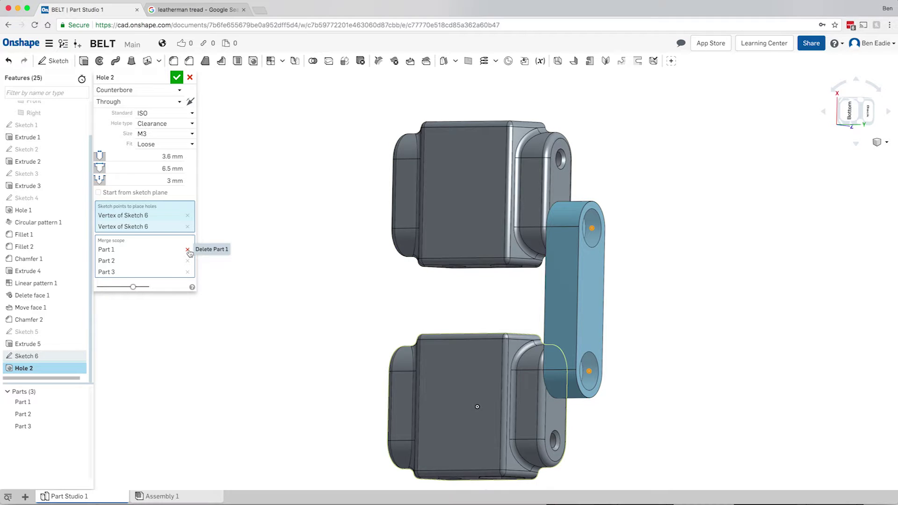
{"action": "left_click", "coordinate": [189, 265]}
{"action": "left_click", "coordinate": [188, 262]}
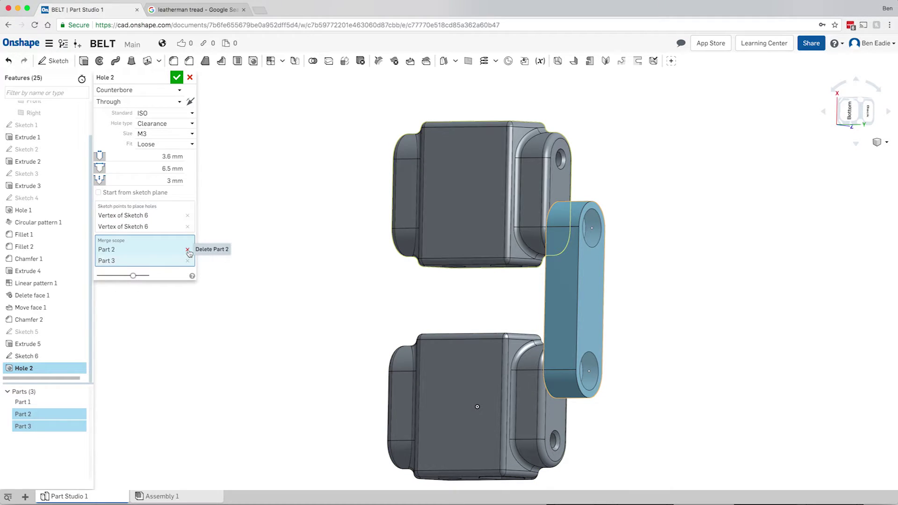
{"action": "left_click", "coordinate": [187, 249]}
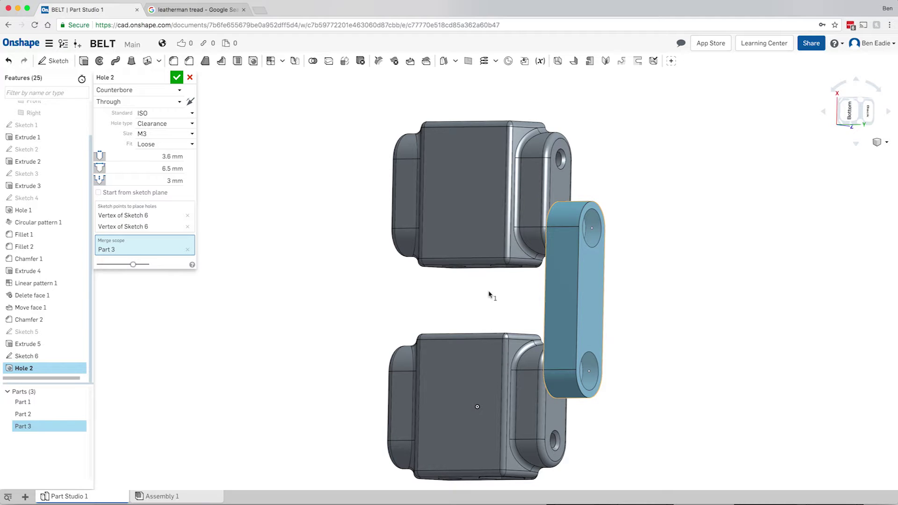
{"action": "key", "text": "shift+Left"}
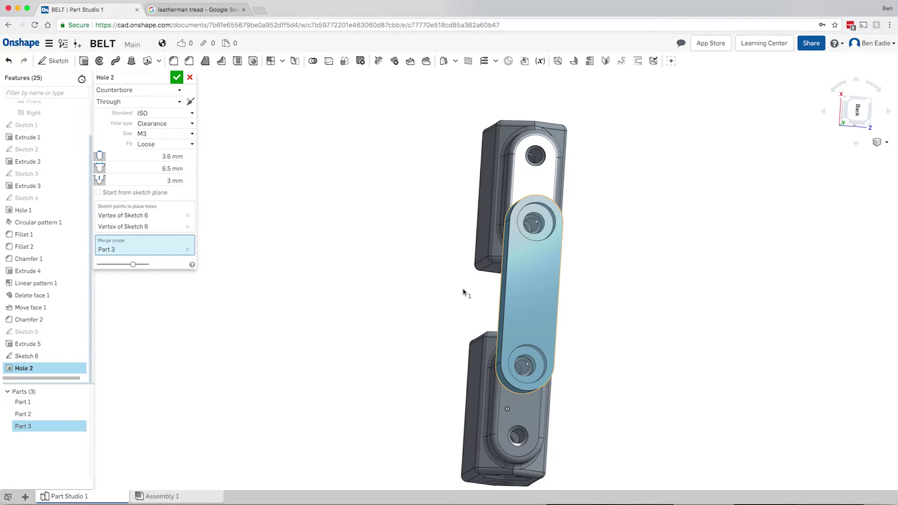
{"action": "key", "text": "shift+Left"}
{"action": "key", "text": "shift+Left"}
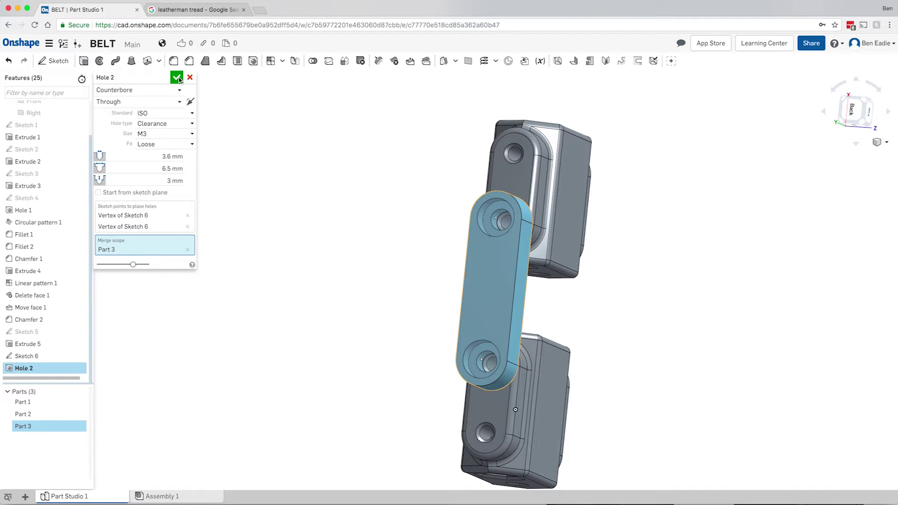
{"action": "left_click", "coordinate": [177, 78]}
{"action": "key", "text": "shift+Up"}
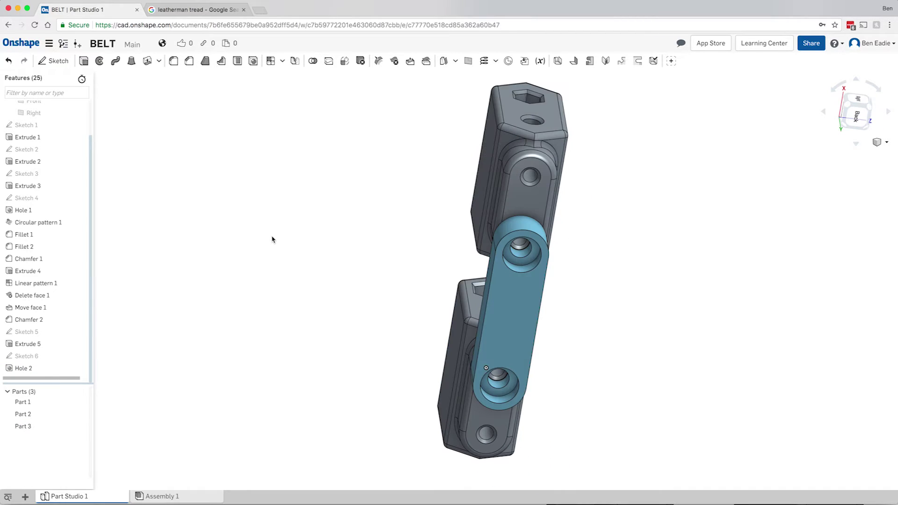
{"action": "key", "text": "shift+Down"}
{"action": "key", "text": "shift+Down"}
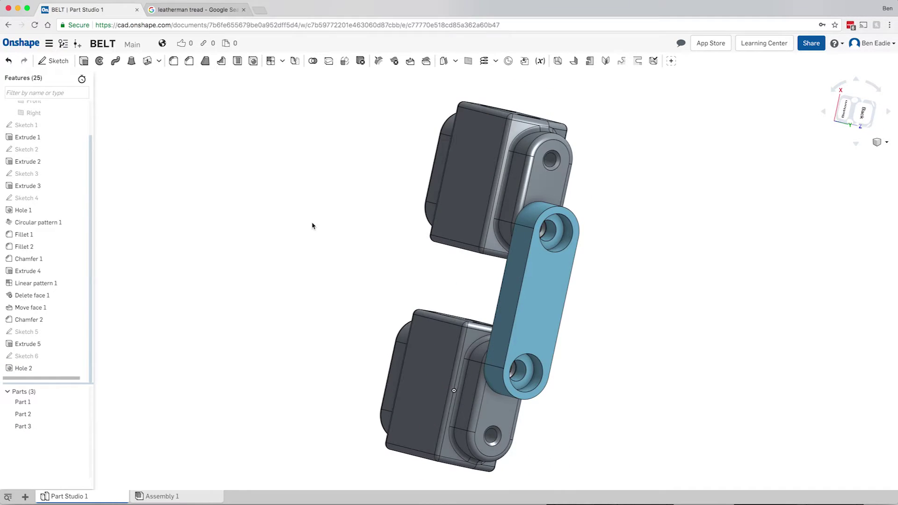
{"action": "key", "text": "shift+Down"}
{"action": "key", "text": "shift+Down"}
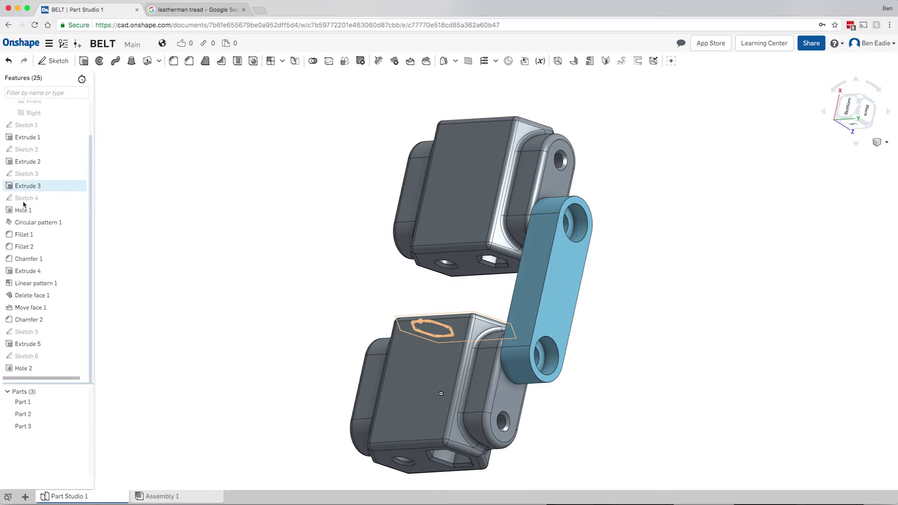
Rename Sketch 1 as "initial geo".
{"action": "right_click", "coordinate": [29, 126]}
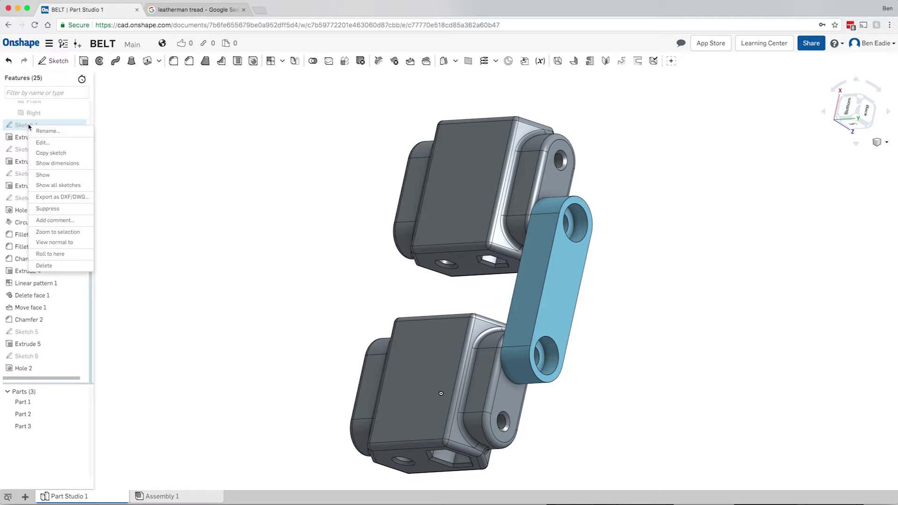
{"action": "left_click", "coordinate": [44, 131]}
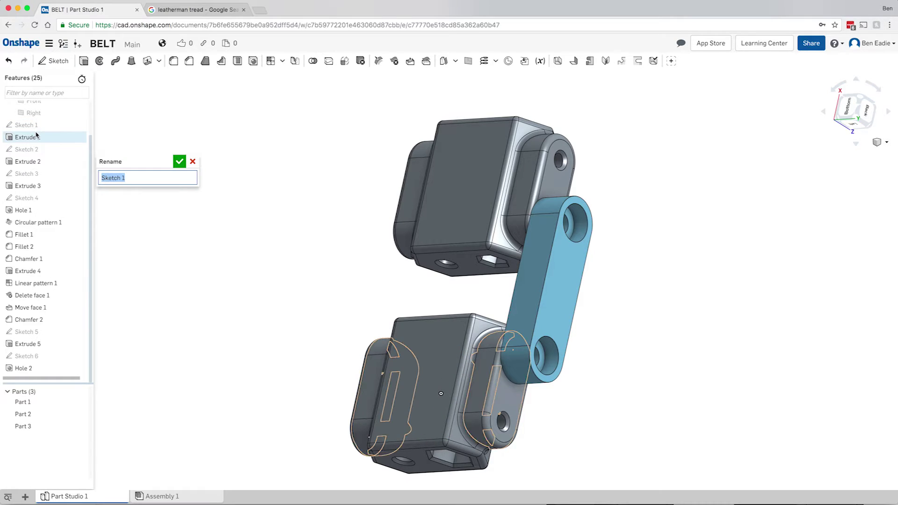
{"action": "key", "text": "BackSpace"}
{"action": "type", "text": "initial geo"}
{"action": "key", "text": "Return"}
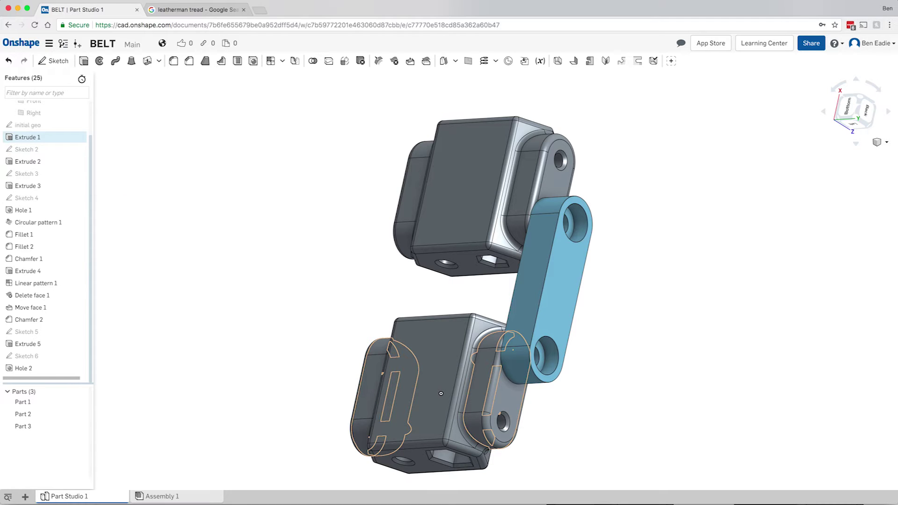
Rename Part 1 as "LARGE HOLE TREAD".
{"action": "right_click", "coordinate": [26, 404]}
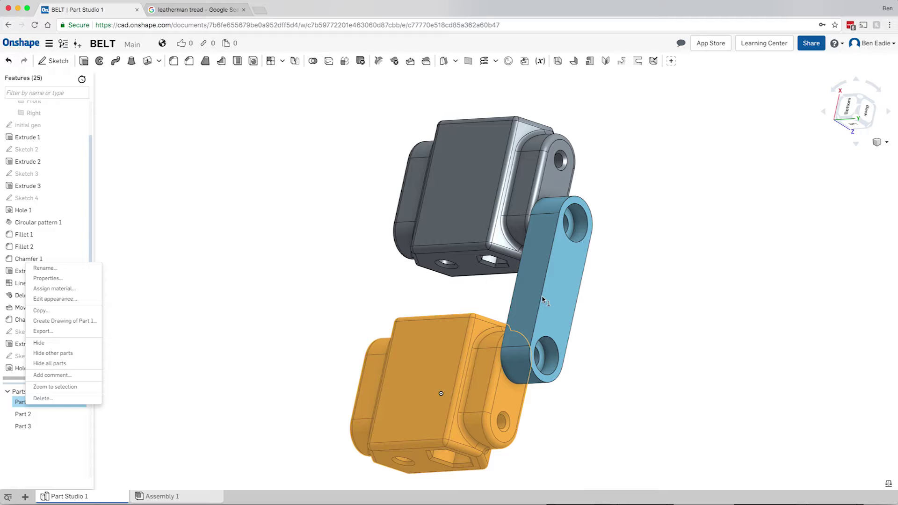
{"action": "left_click", "coordinate": [44, 268]}
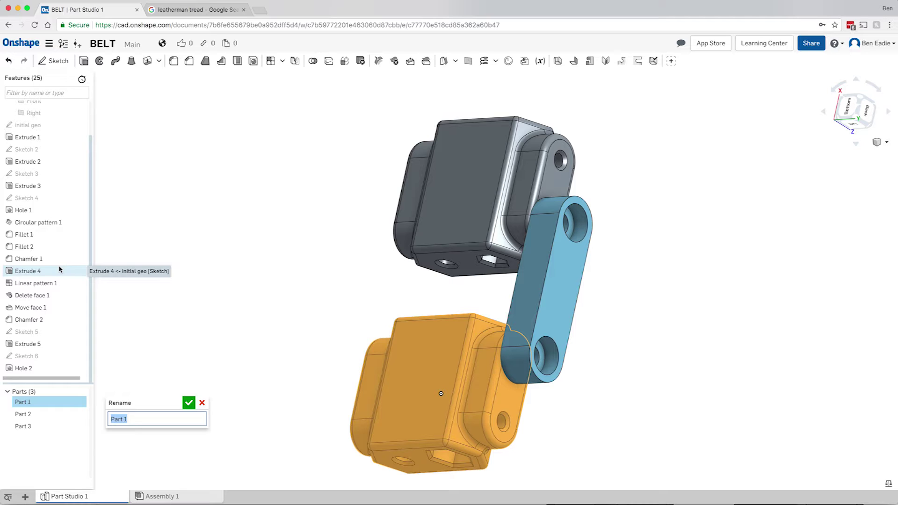
{"action": "type", "text": "LARGE HOLE TREAD"}
{"action": "key", "text": "Return"}
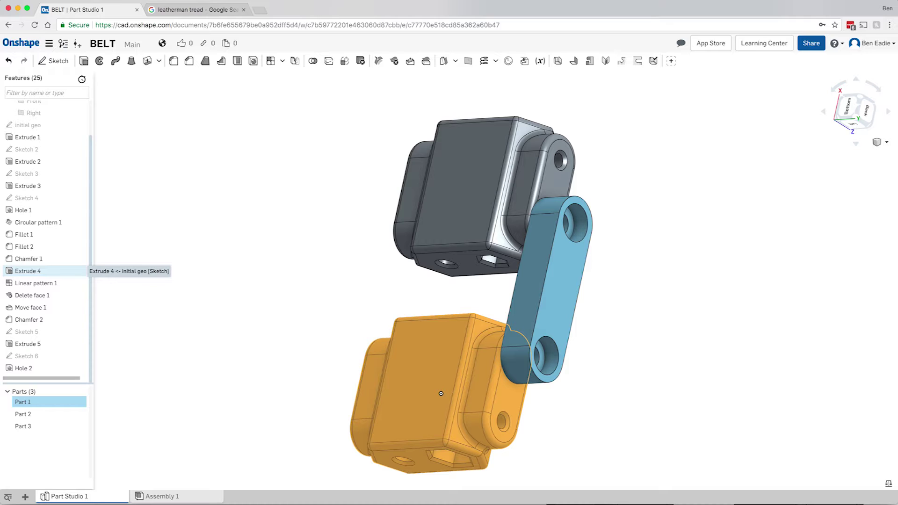
Clear the two-part selection and rename Part 2 as "SMALL HOLE TREAD".
{"action": "right_click", "coordinate": [27, 415]}
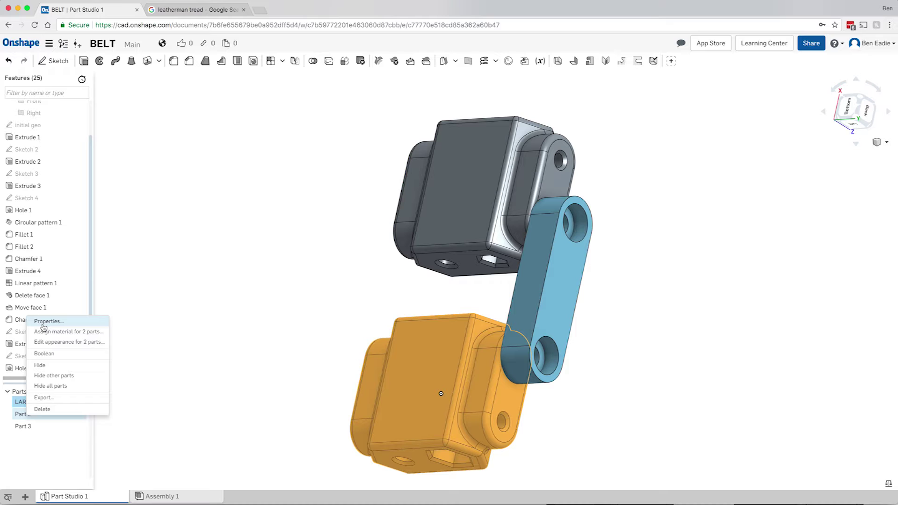
{"action": "left_click", "coordinate": [120, 397]}
{"action": "left_click", "coordinate": [124, 401]}
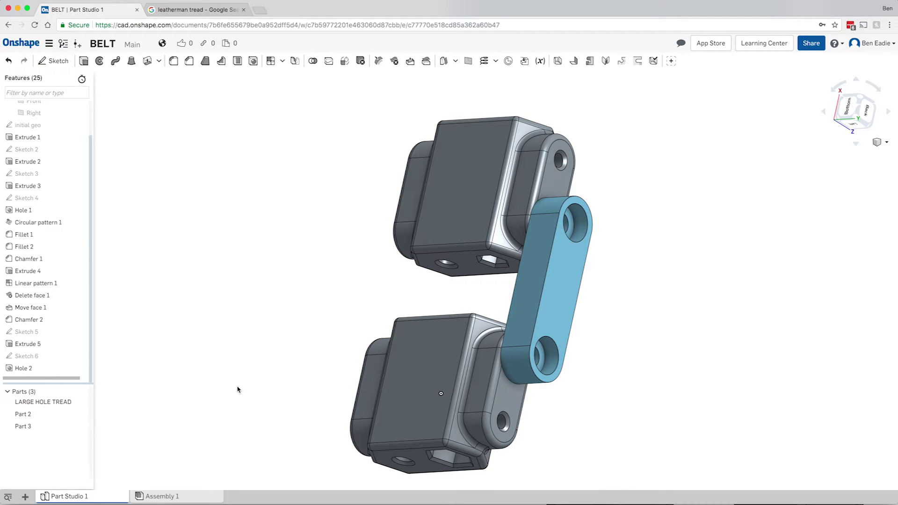
{"action": "right_click", "coordinate": [25, 414]}
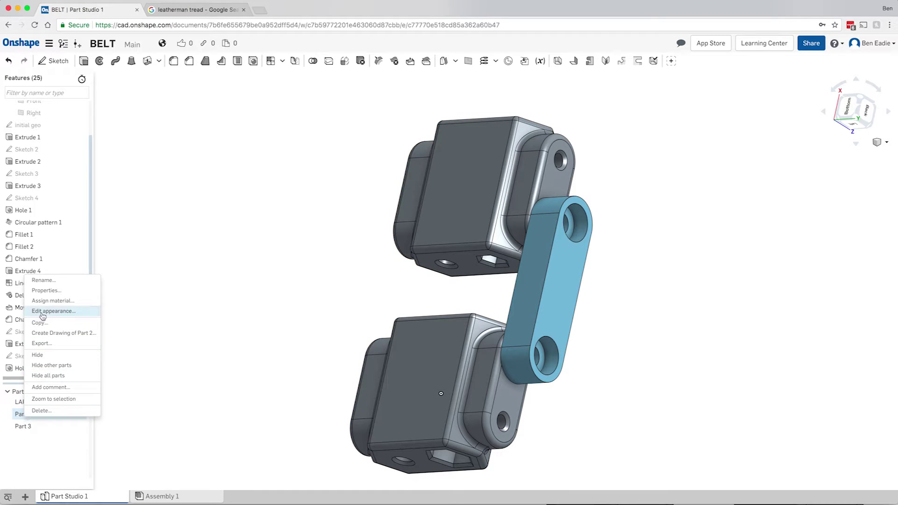
{"action": "left_click", "coordinate": [38, 280]}
{"action": "type", "text": "SMALL HOLE "}
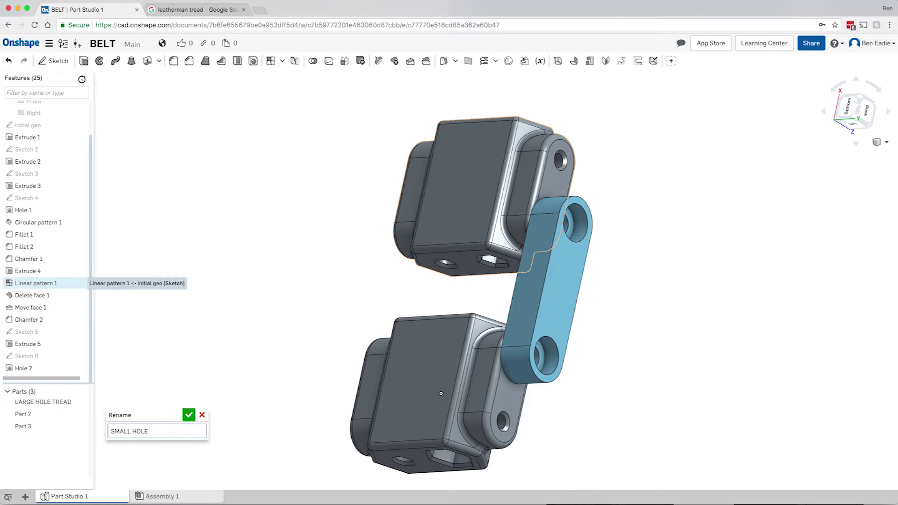
{"action": "type", "text": "YR"}
{"action": "type", "text": "RED"}
{"action": "type", "text": "D"}
{"action": "key", "text": "Return"}
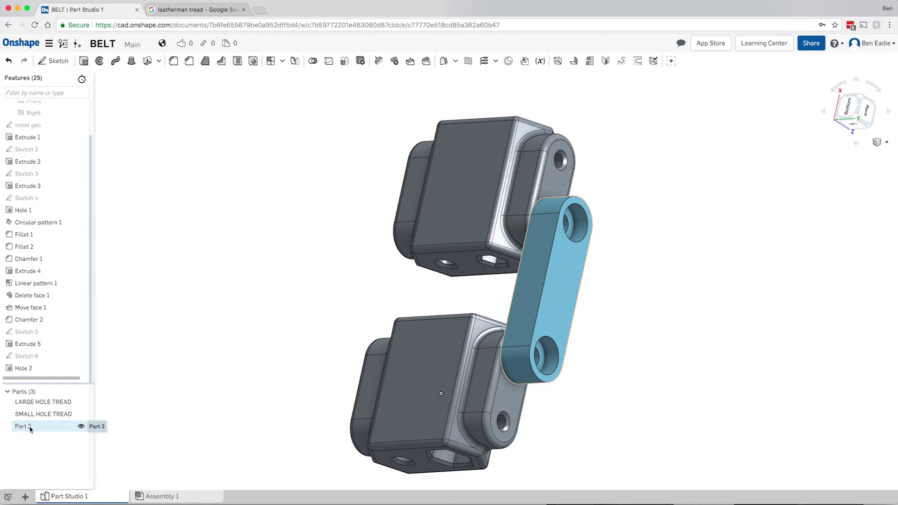
Rename Part 3 as "LINK".
{"action": "left_click", "coordinate": [31, 428]}
{"action": "right_click", "coordinate": [31, 428]}
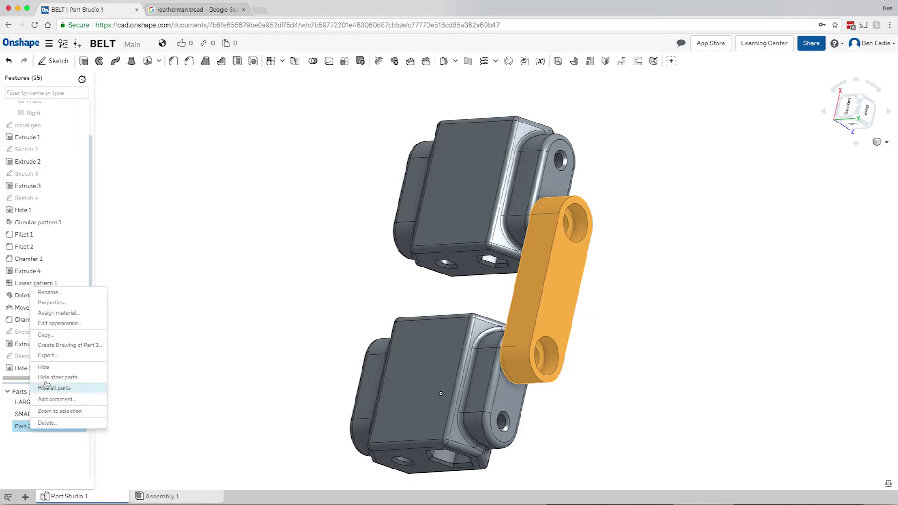
{"action": "left_click", "coordinate": [47, 293]}
{"action": "type", "text": "LINK"}
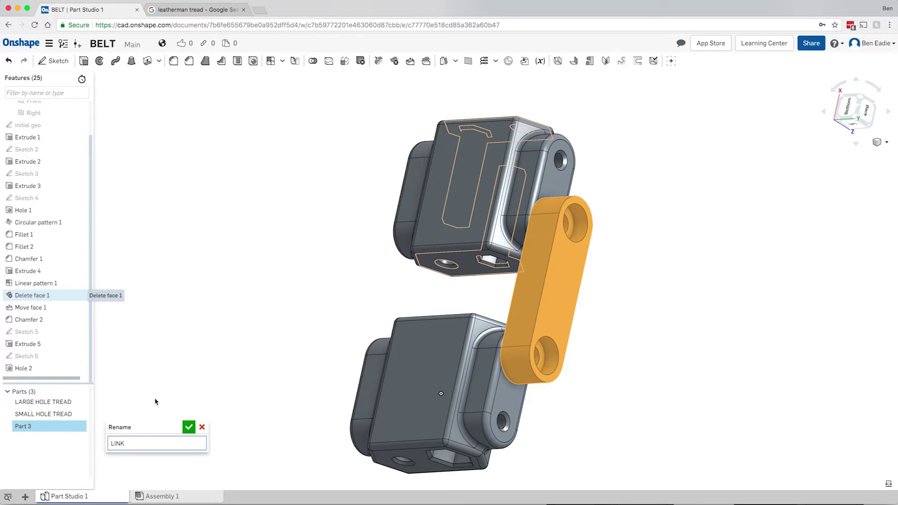
{"action": "left_click", "coordinate": [189, 427]}
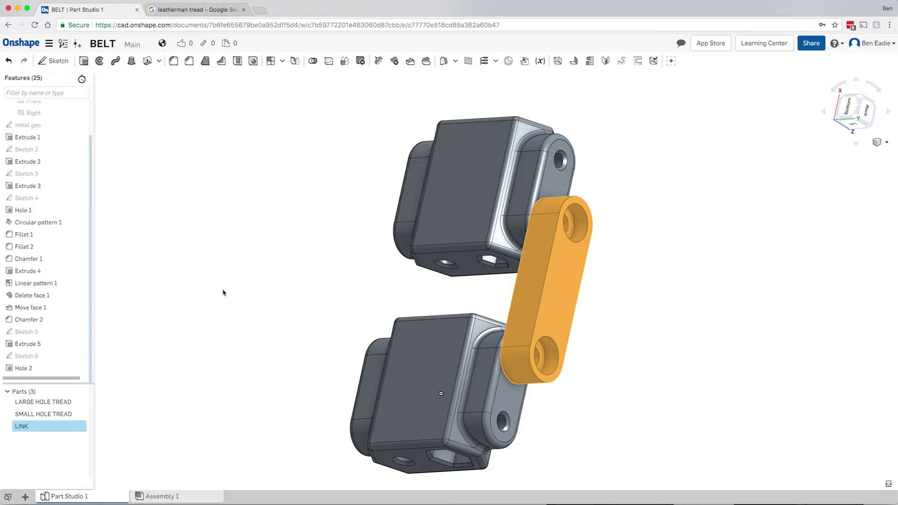
Start a sketch on the link's long flat side face and view it normal to the sketch plane.
{"action": "key", "text": "shift+6"}
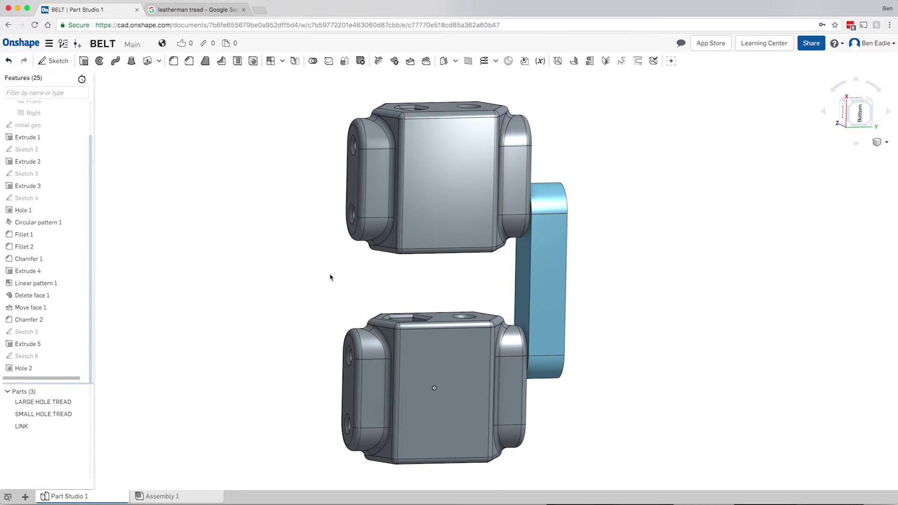
{"action": "key", "text": "Left"}
{"action": "key", "text": "Left"}
{"action": "key", "text": "Left"}
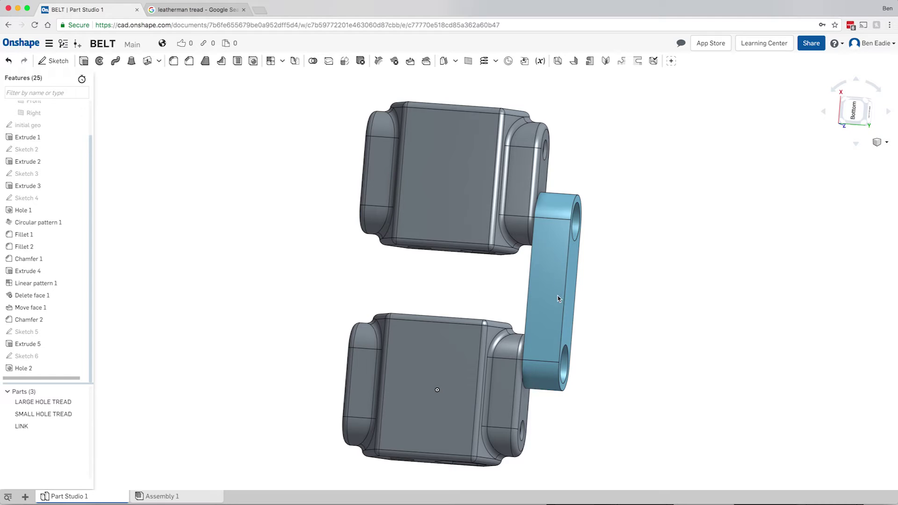
{"action": "left_click", "coordinate": [540, 307]}
{"action": "left_click", "coordinate": [378, 302]}
{"action": "right_click_drag", "start_coordinate": [374, 291], "coordinate": [492, 291]}
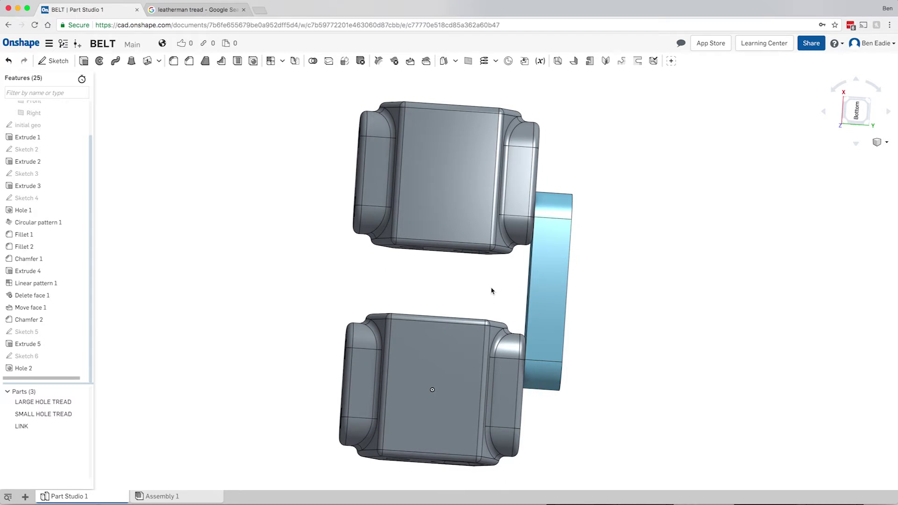
{"action": "left_click", "coordinate": [551, 286]}
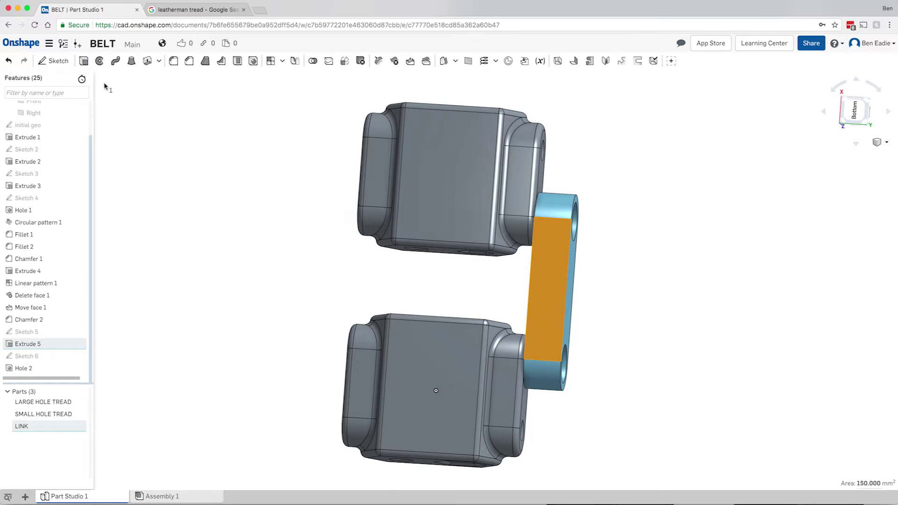
{"action": "left_click", "coordinate": [56, 61]}
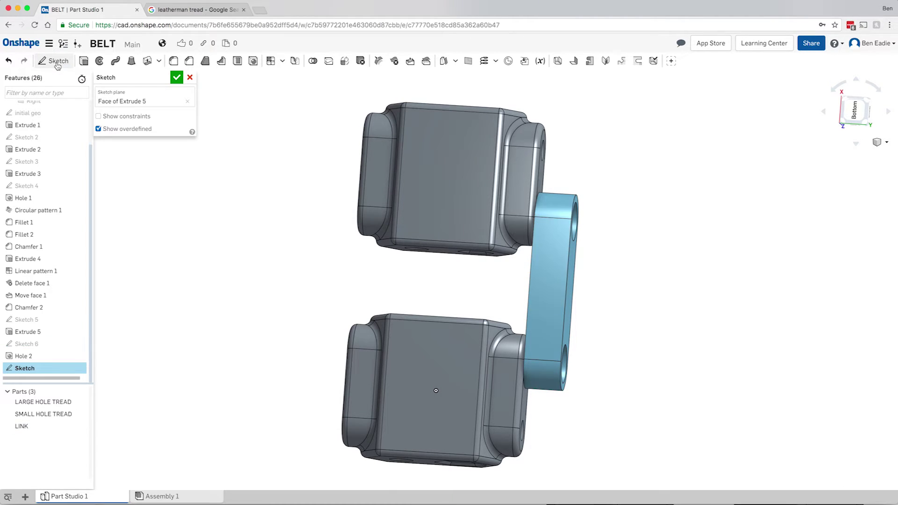
{"action": "left_click", "coordinate": [57, 61]}
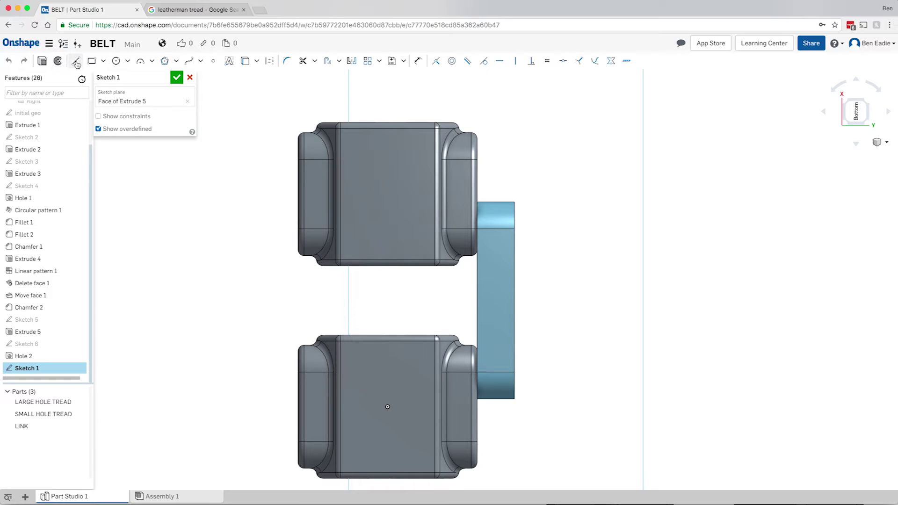
Draw a construction line across the link's side face between the midpoints of its two long edges.
{"action": "left_click", "coordinate": [76, 63]}
{"action": "scroll", "coordinate": [41, 129], "scroll_direction": "up", "scroll_amount": 2}
{"action": "scroll", "coordinate": [56, 128], "scroll_direction": "up", "scroll_amount": 1}
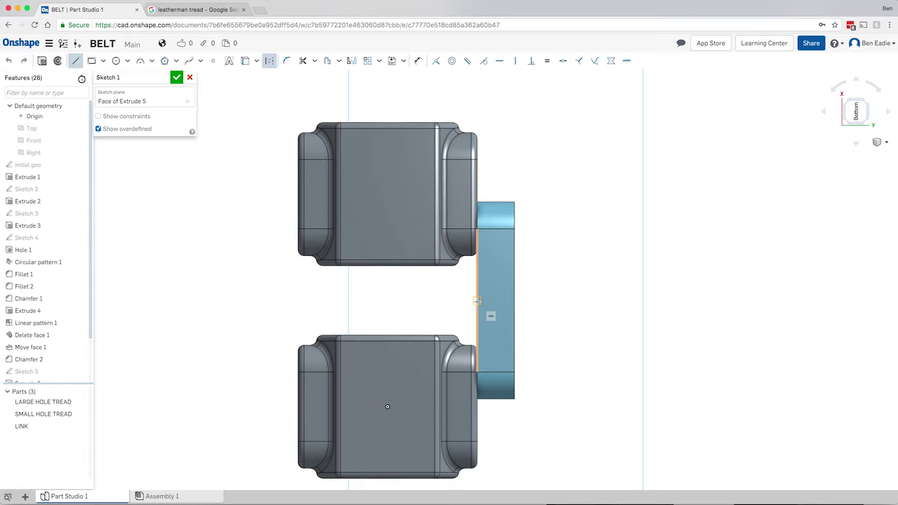
{"action": "left_click", "coordinate": [478, 301]}
{"action": "left_click", "coordinate": [520, 304]}
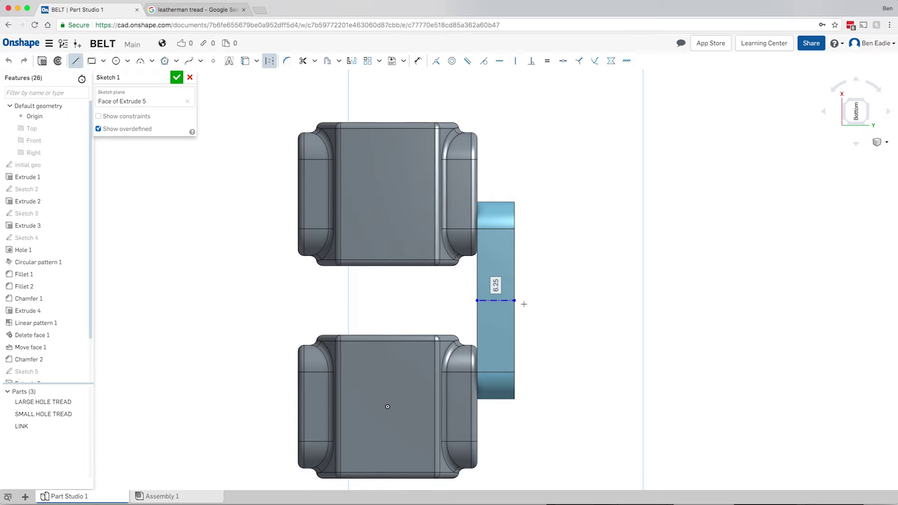
Turn off construction mode and draw a sloped line about 3.9 mm inward from the link's outer edge, continuing about 5.1 mm parallel to it to the centreline.
{"action": "scroll", "coordinate": [524, 304], "scroll_direction": "down", "scroll_amount": 1}
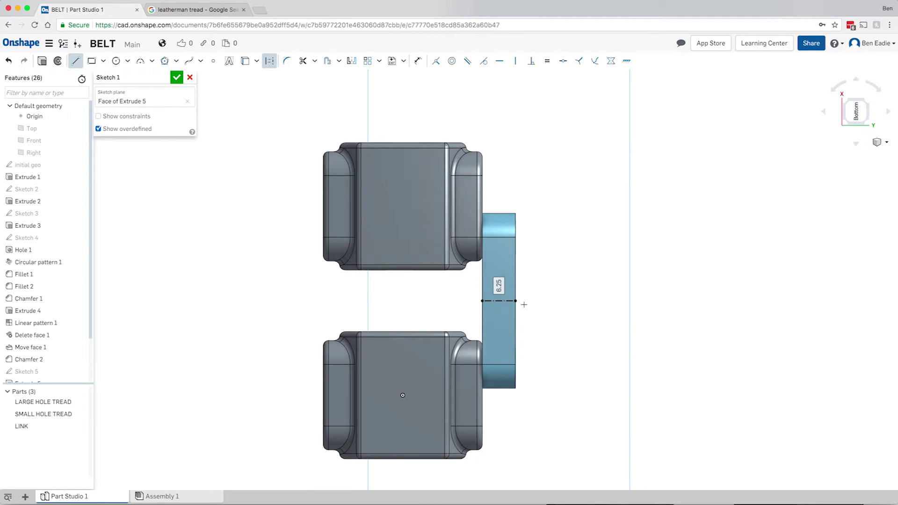
{"action": "scroll", "coordinate": [523, 304], "scroll_direction": "up", "scroll_amount": 5}
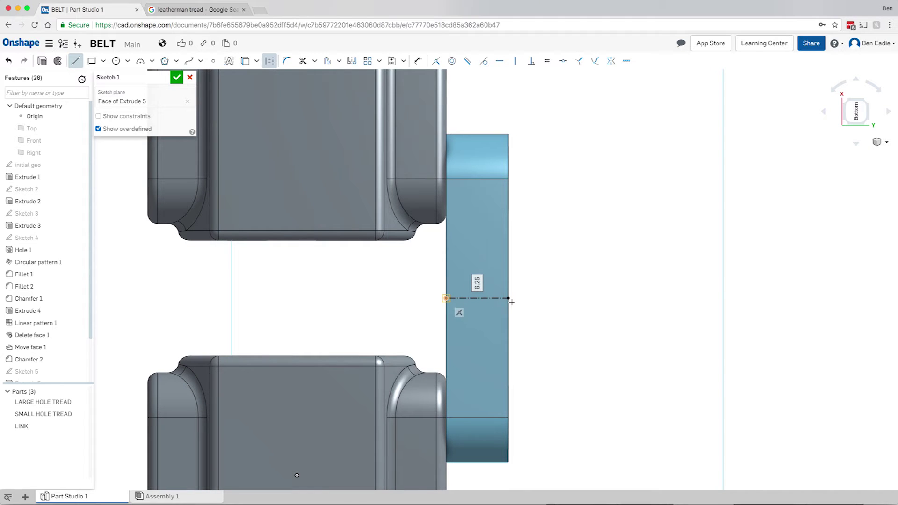
{"action": "left_click", "coordinate": [270, 65]}
{"action": "left_click", "coordinate": [135, 100]}
{"action": "left_click", "coordinate": [478, 234]}
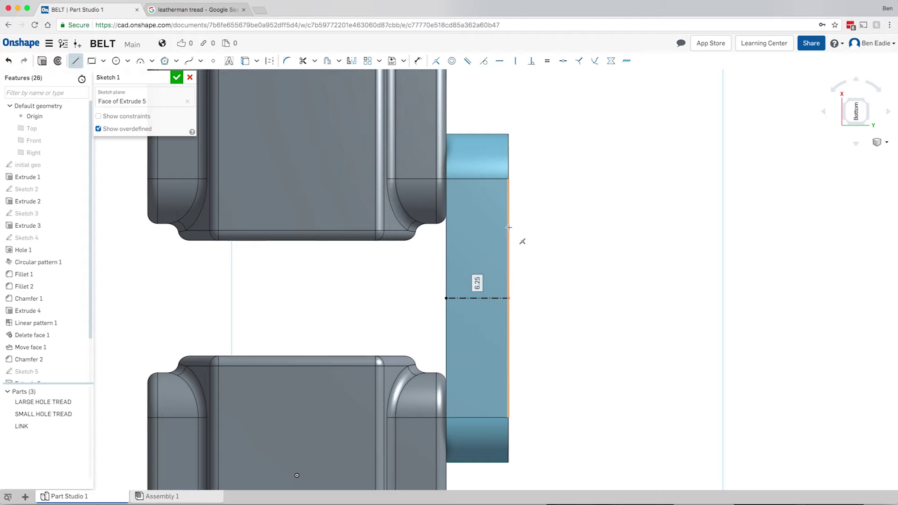
{"action": "left_click", "coordinate": [509, 228]}
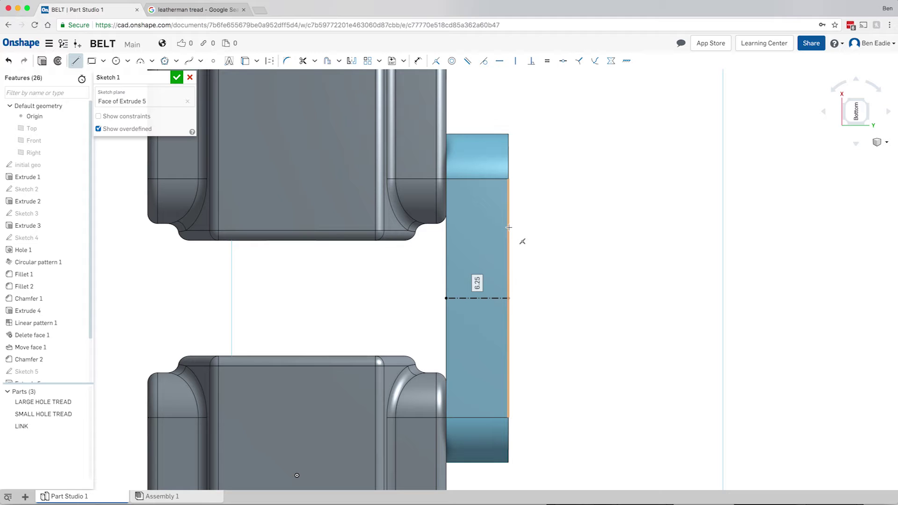
{"action": "left_click", "coordinate": [475, 247]}
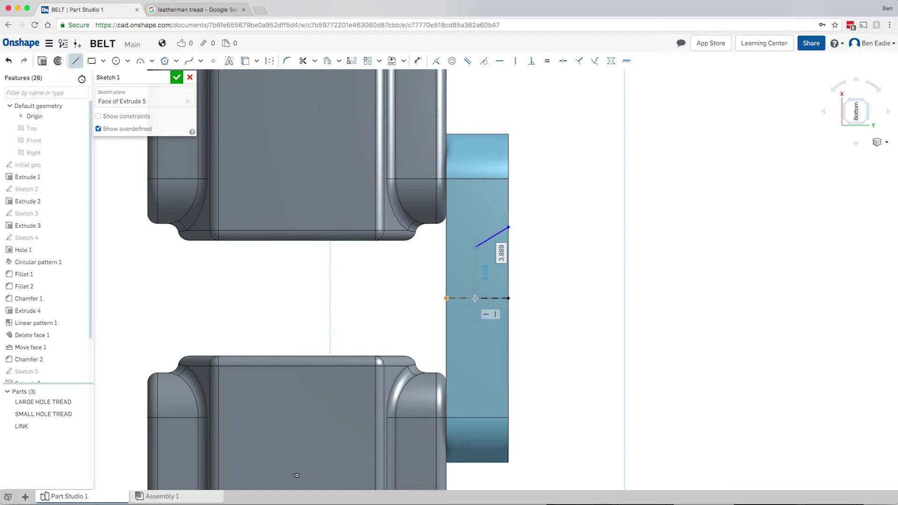
{"action": "left_click", "coordinate": [476, 299]}
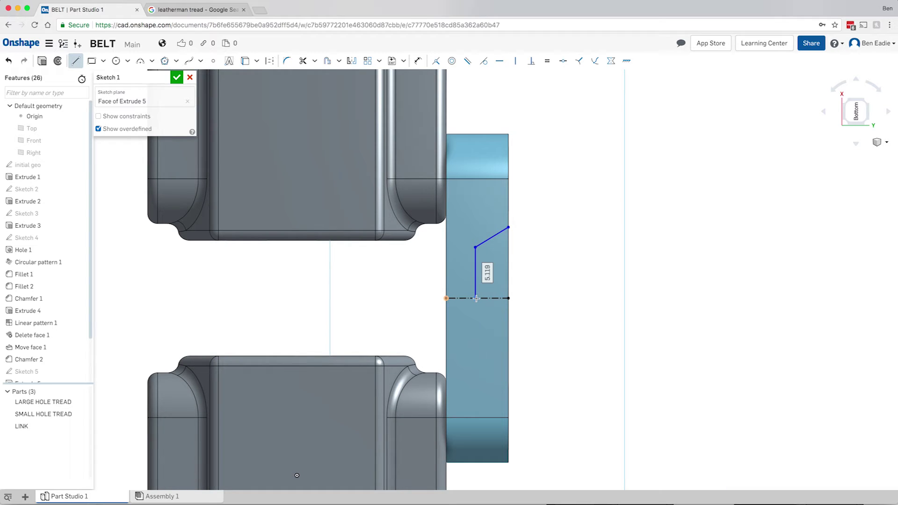
{"action": "key", "text": "Escape"}
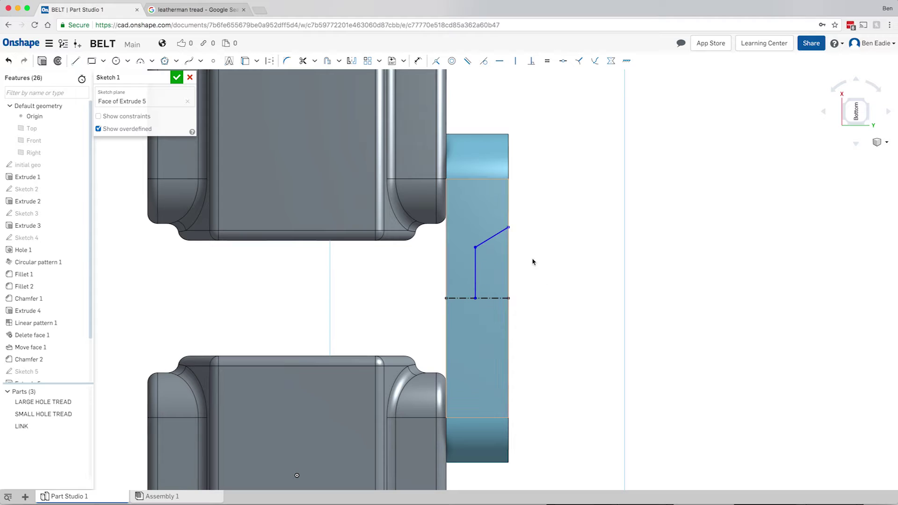
Close the half-profile with a line about 7.14 mm long on the link's outer edge, from the sloped line's end to the centreline.
{"action": "left_click", "coordinate": [76, 61]}
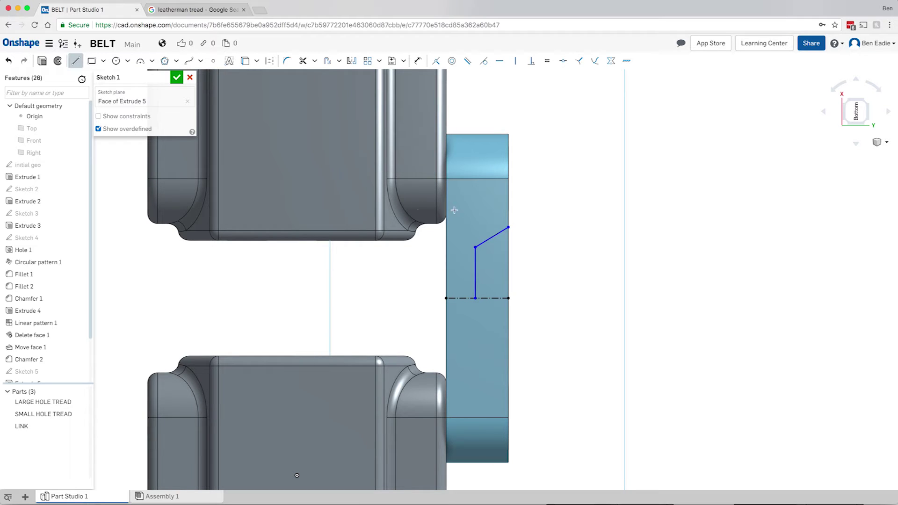
{"action": "left_click", "coordinate": [510, 227]}
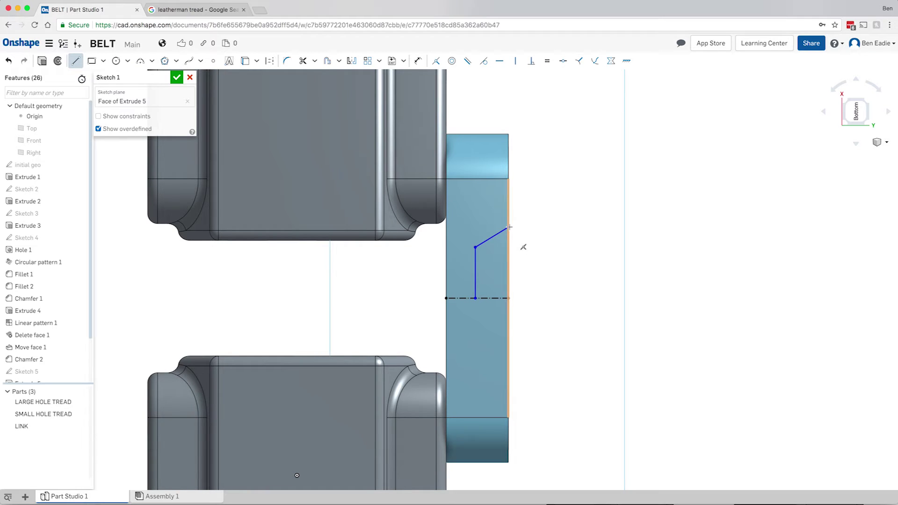
{"action": "left_click", "coordinate": [509, 298]}
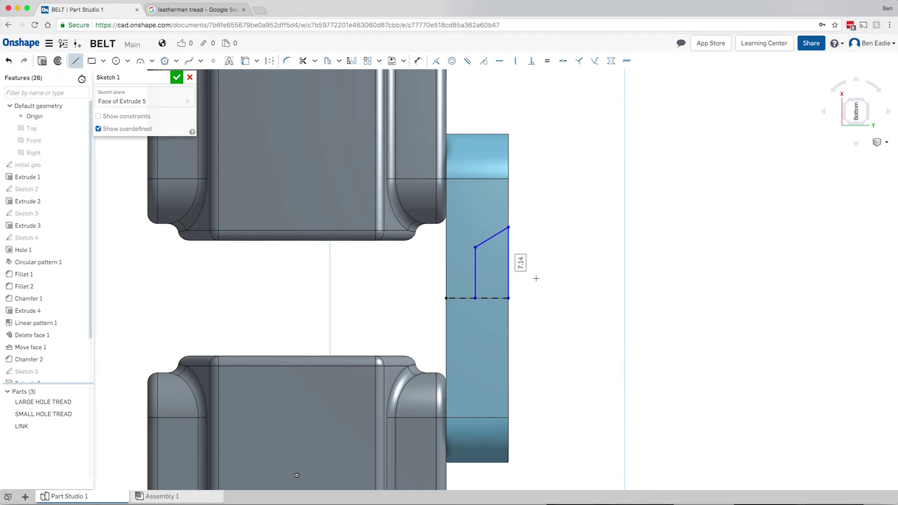
{"action": "key", "text": "Escape"}
Dimension the profile line on the link's outer edge to 7 mm.
{"action": "right_click_drag", "start_coordinate": [537, 273], "coordinate": [526, 273]}
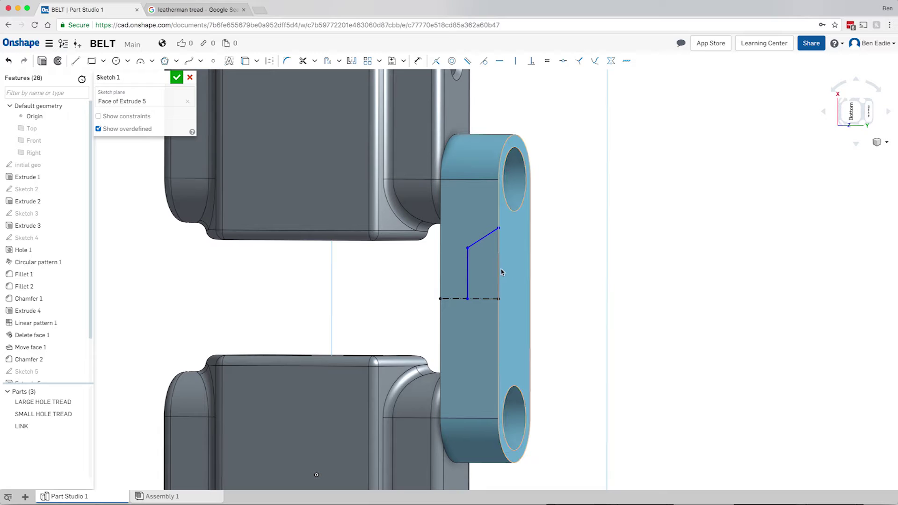
{"action": "key", "text": "u"}
{"action": "left_click", "coordinate": [494, 240]}
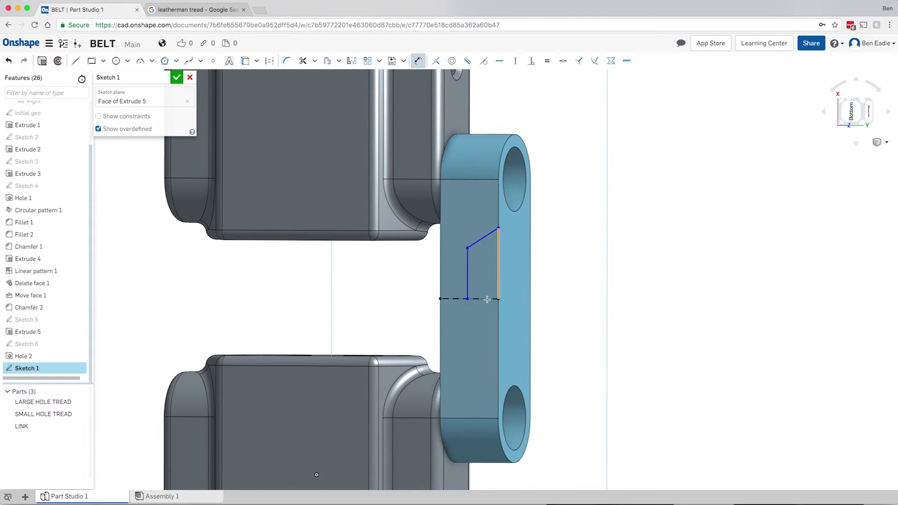
{"action": "left_click", "coordinate": [573, 270]}
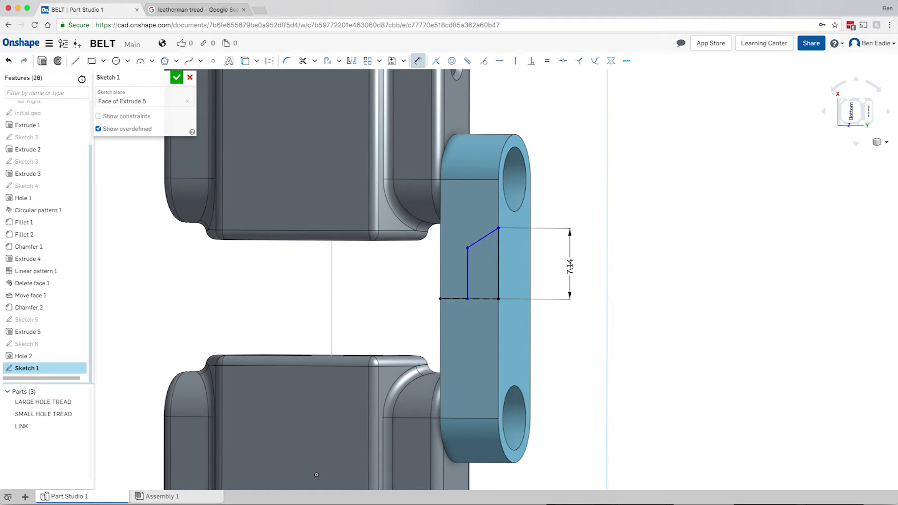
{"action": "key", "text": "Return"}
Dimension the angle between the sloped line and the inner parallel line to 135 degrees.
{"action": "left_click", "coordinate": [468, 263]}
{"action": "left_click", "coordinate": [475, 245]}
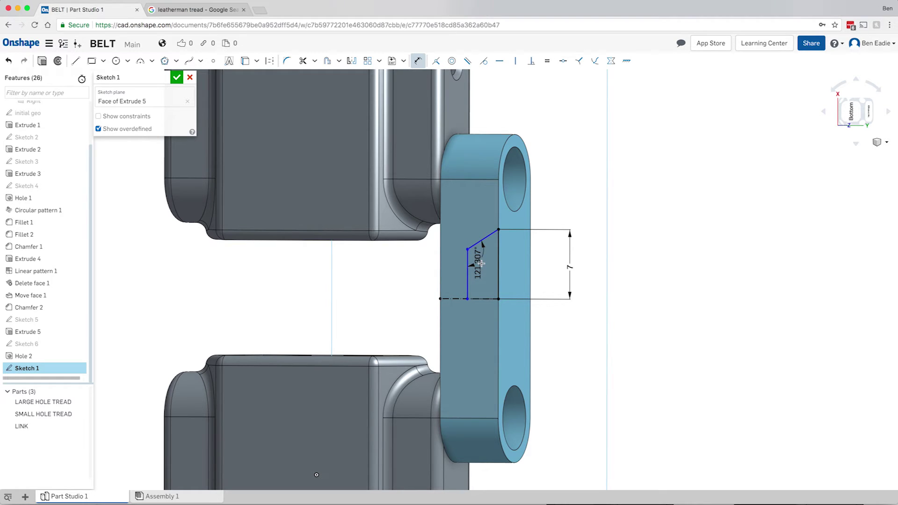
{"action": "left_click", "coordinate": [482, 264]}
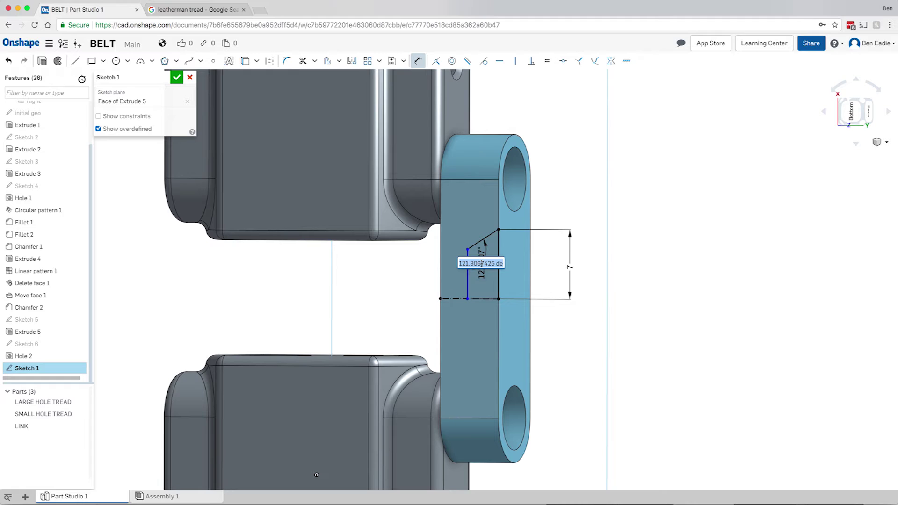
{"action": "type", "text": "135"}
{"action": "key", "text": "Return"}
Dimension the inner parallel line 3 mm from the link's edge next to the treads.
{"action": "left_click", "coordinate": [473, 288]}
{"action": "left_click", "coordinate": [440, 283]}
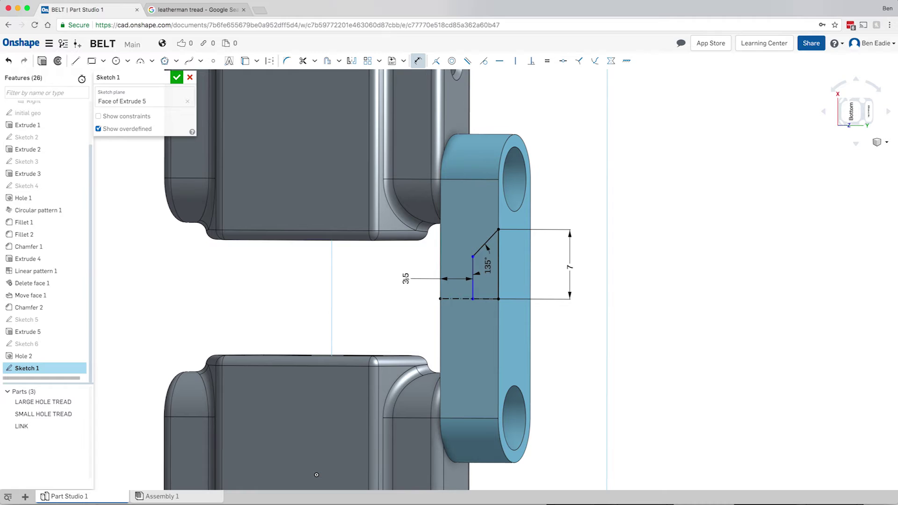
{"action": "left_click", "coordinate": [413, 279]}
{"action": "key", "text": "Return"}
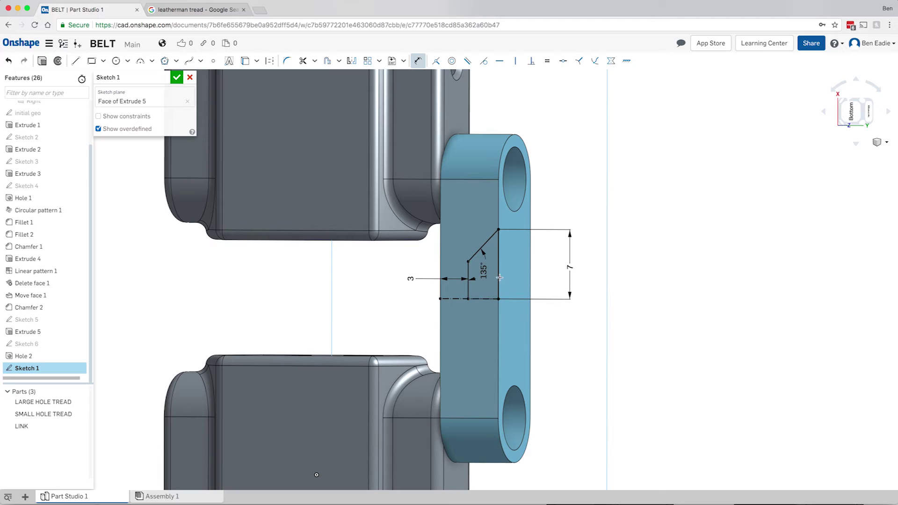
Mirror the inner, sloped and outer-edge profile lines about the construction centreline.
{"action": "left_click", "coordinate": [354, 62]}
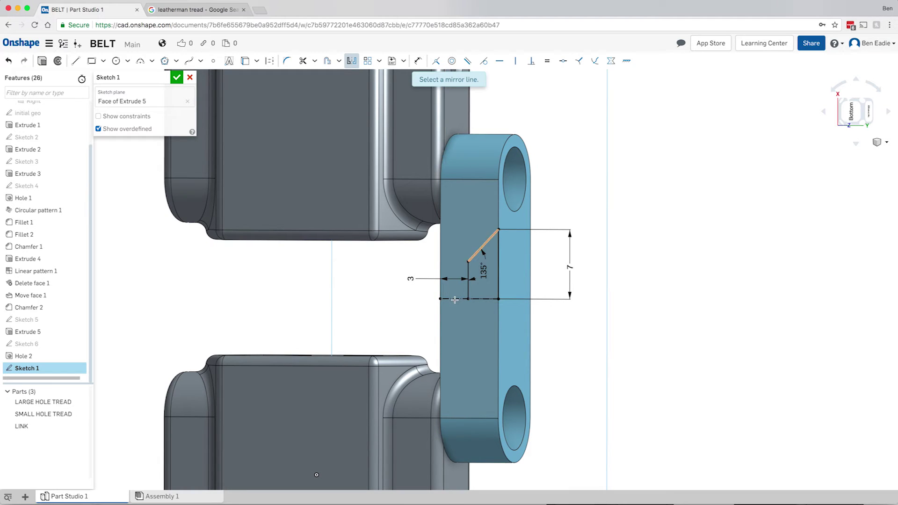
{"action": "left_click", "coordinate": [471, 295]}
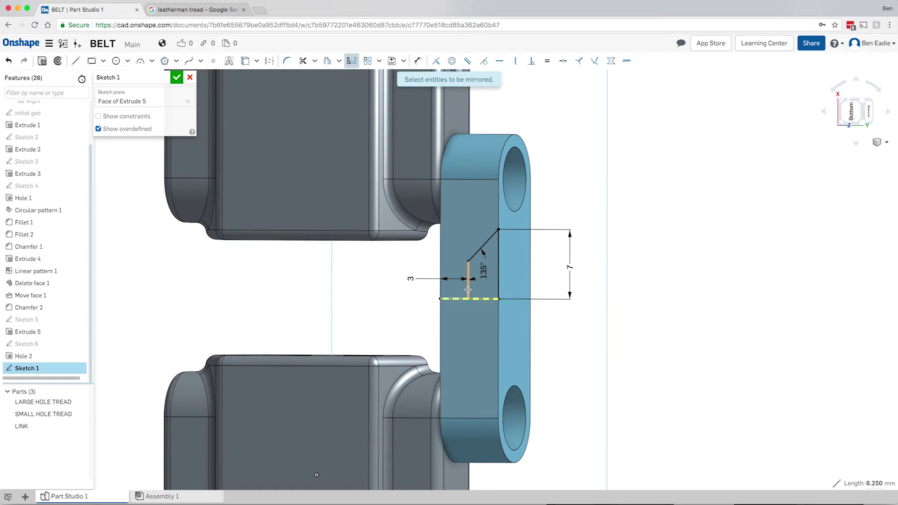
{"action": "left_click", "coordinate": [468, 288]}
{"action": "left_click", "coordinate": [475, 256]}
{"action": "left_click", "coordinate": [499, 253]}
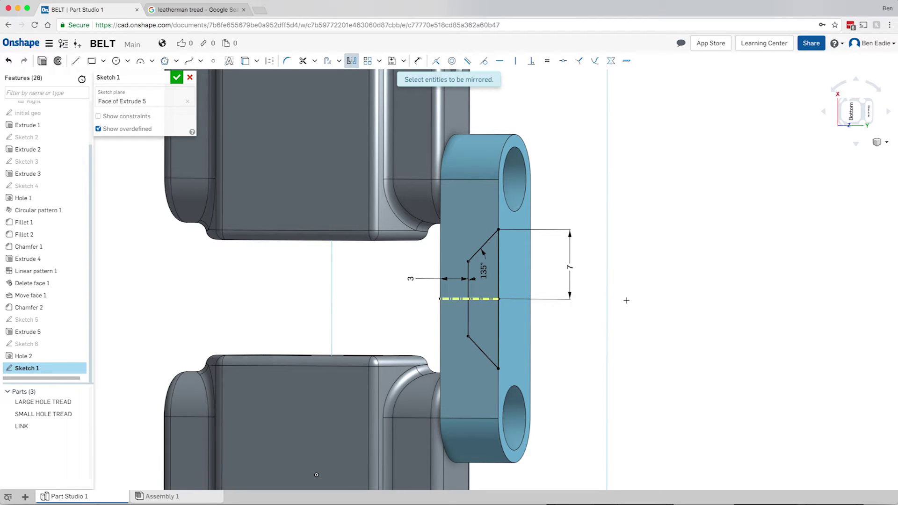
Extrude the mirrored trapezoid sketch as a Through all removal, with LINK as the merge scope.
{"action": "right_click_drag", "start_coordinate": [625, 298], "coordinate": [628, 299]}
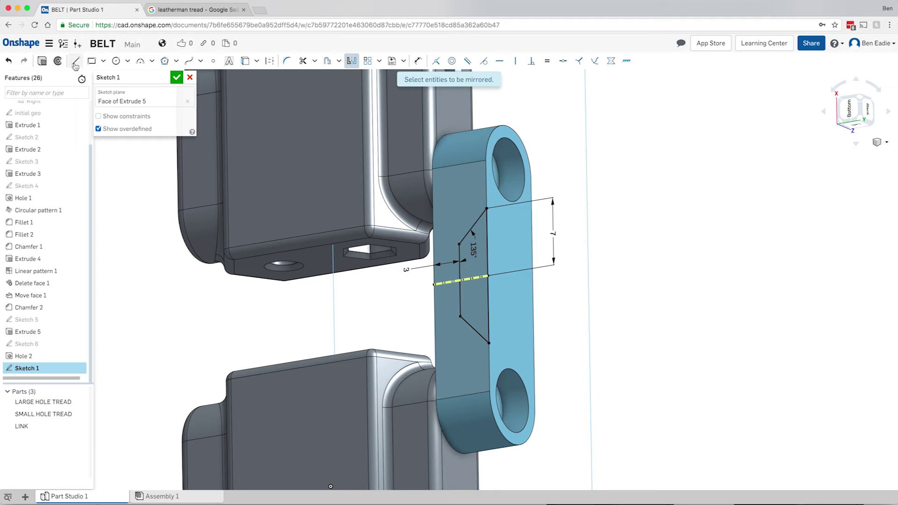
{"action": "left_click", "coordinate": [43, 61]}
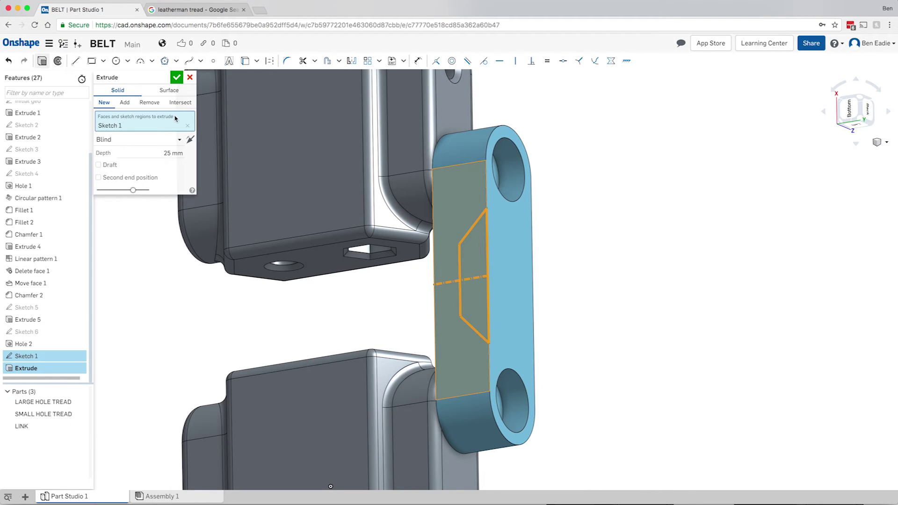
{"action": "left_click", "coordinate": [155, 103]}
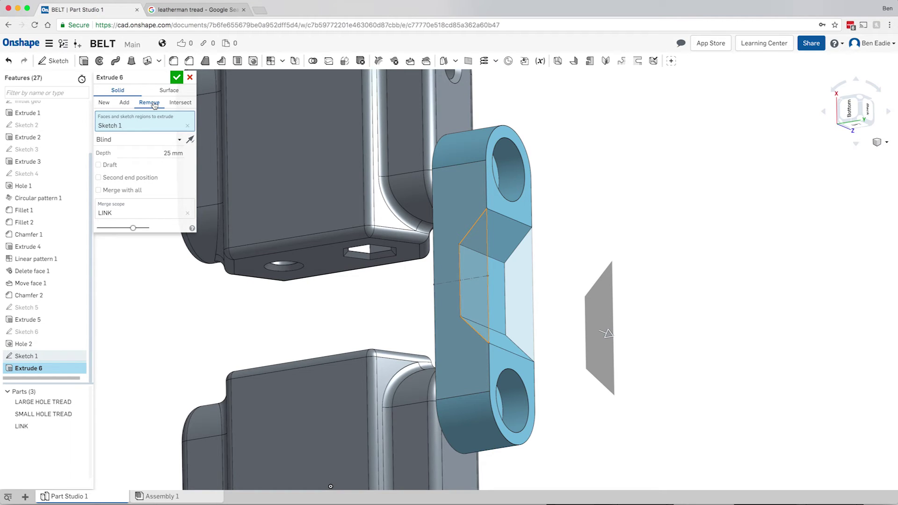
{"action": "left_click", "coordinate": [151, 140]}
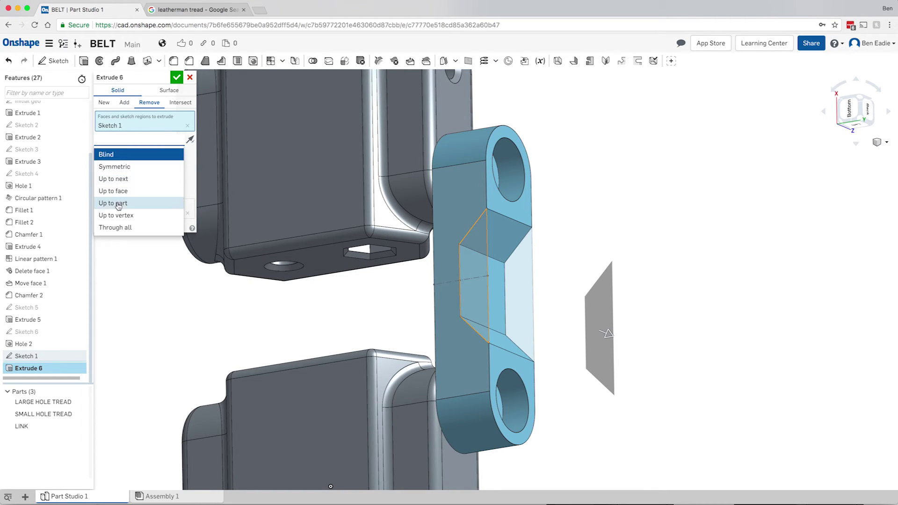
{"action": "left_click", "coordinate": [122, 227]}
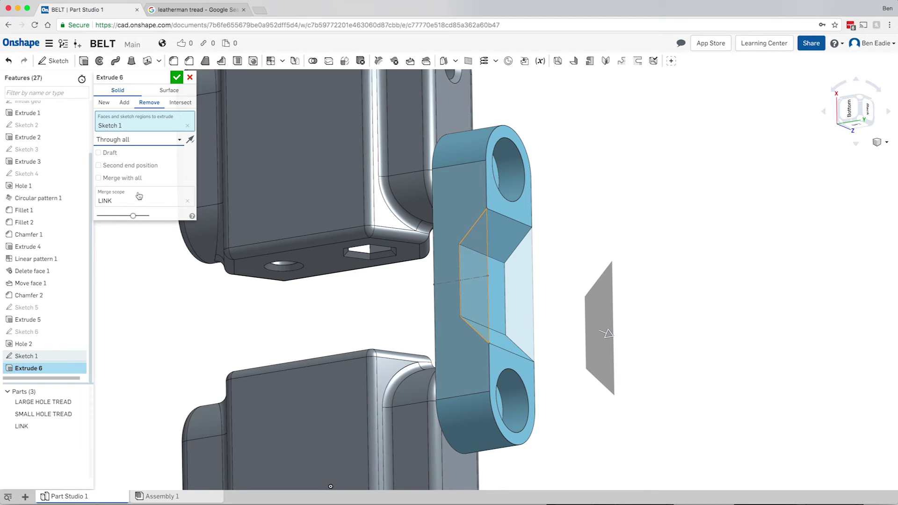
{"action": "left_click", "coordinate": [138, 200]}
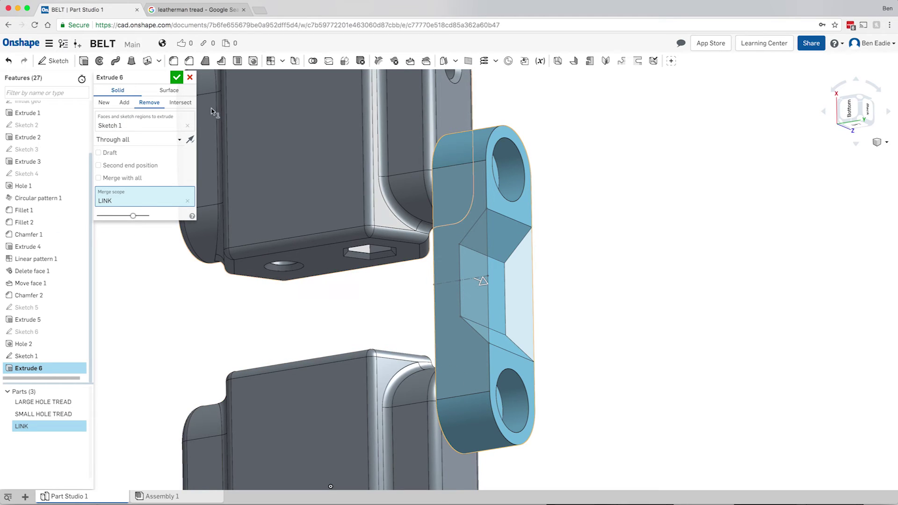
{"action": "left_click", "coordinate": [177, 78]}
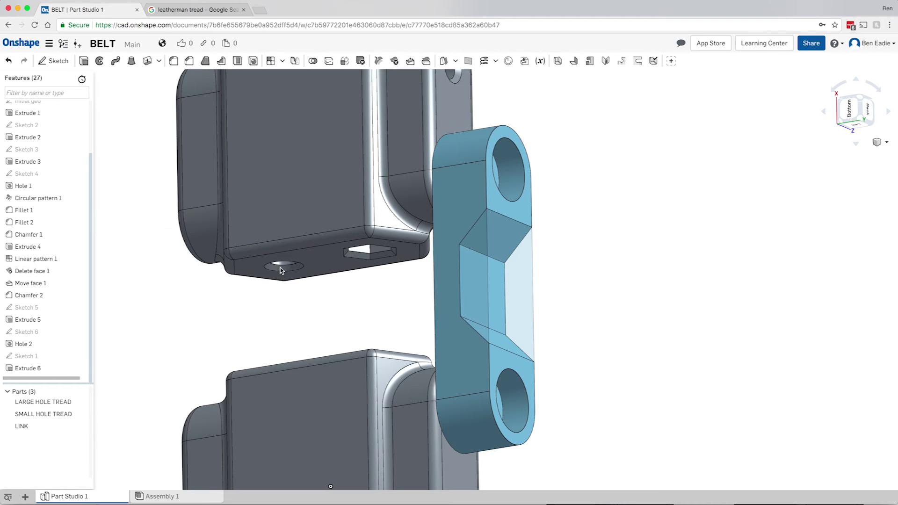
Set up a circular fillet with a 1 mm radius on the four crosswise edges of the link's trapezoidal recess.
{"action": "right_click_drag", "start_coordinate": [369, 318], "coordinate": [346, 253]}
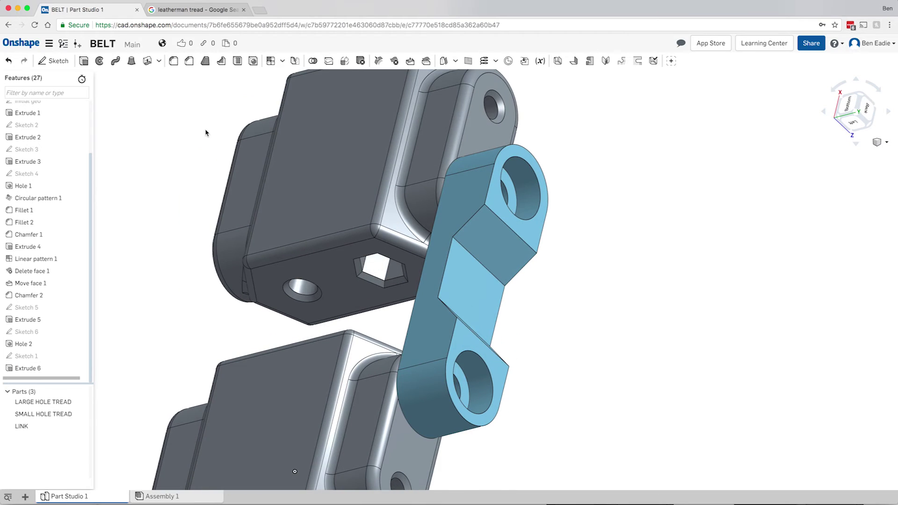
{"action": "left_click", "coordinate": [174, 62]}
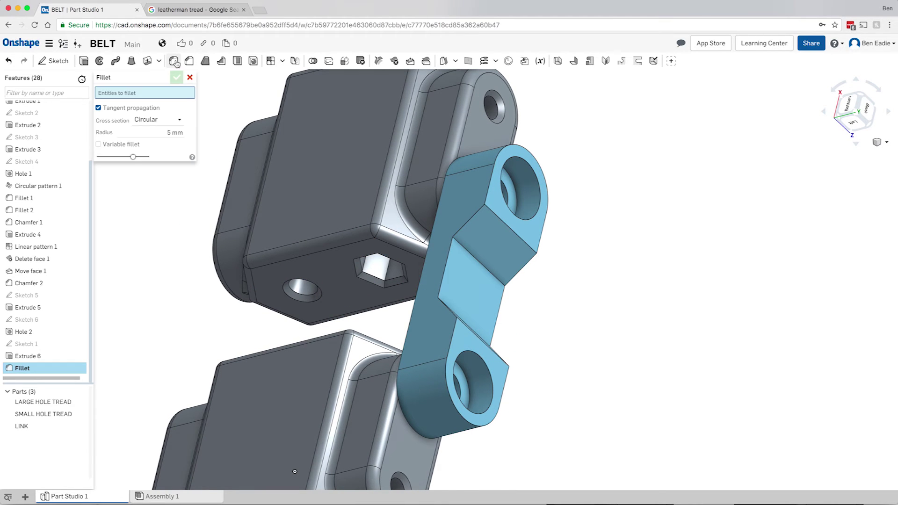
{"action": "left_click", "coordinate": [173, 132]}
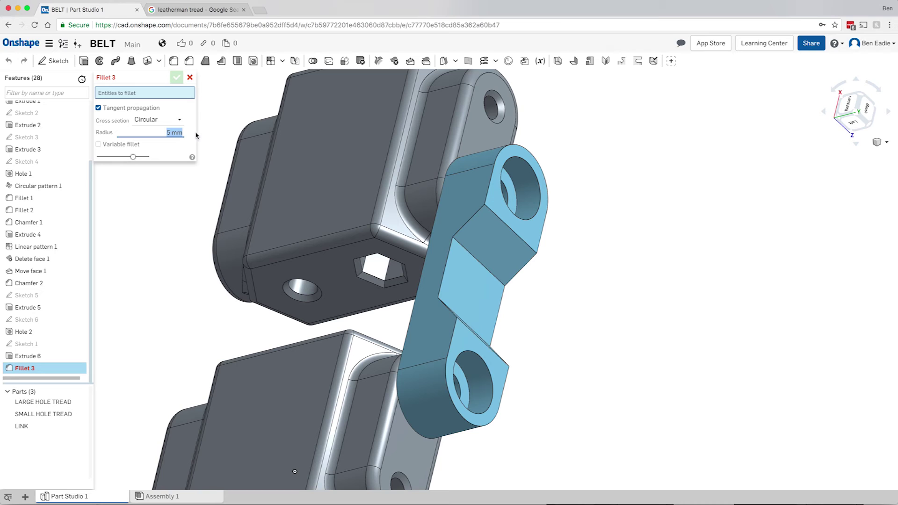
{"action": "type", "text": "1"}
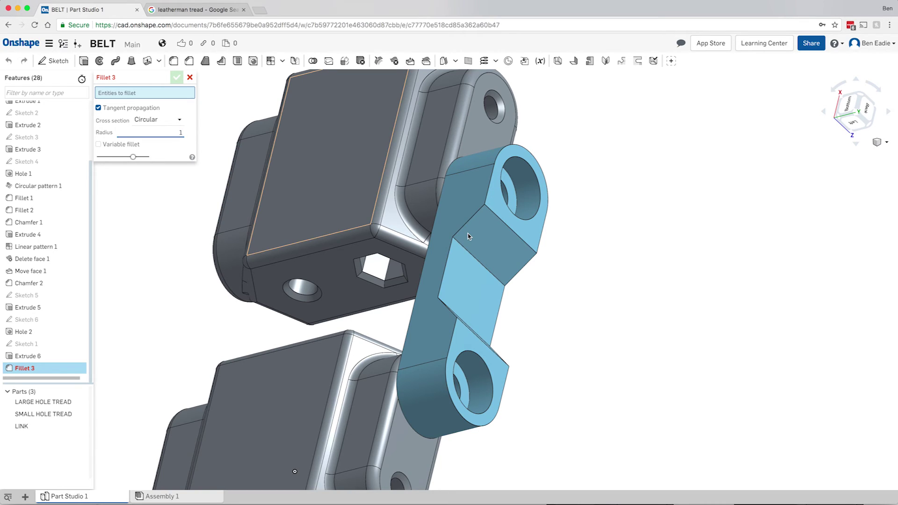
{"action": "left_click", "coordinate": [465, 252]}
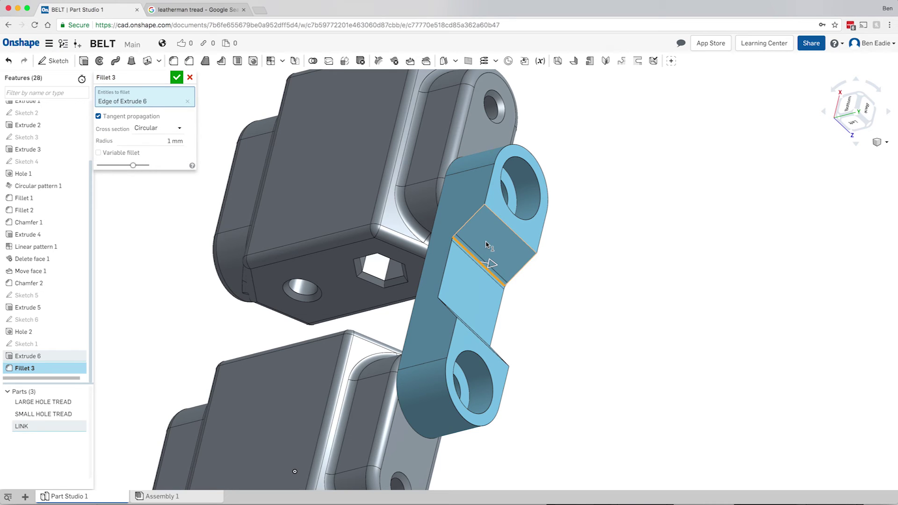
{"action": "right_click_drag", "start_coordinate": [478, 279], "coordinate": [458, 317]}
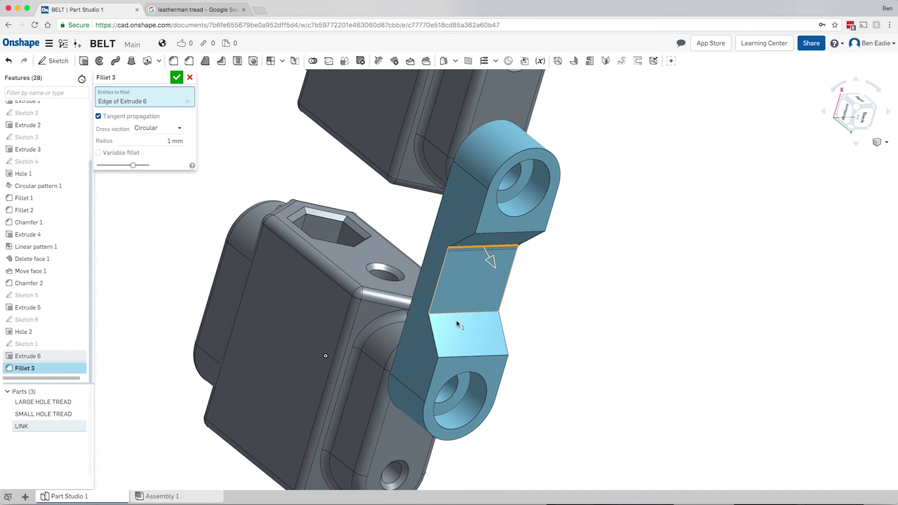
{"action": "left_click", "coordinate": [461, 357]}
{"action": "left_click", "coordinate": [502, 236]}
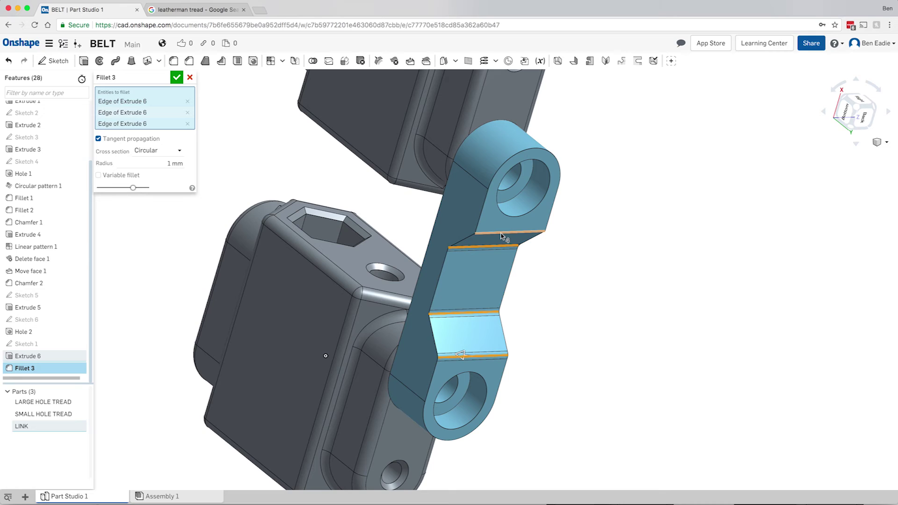
{"action": "left_click", "coordinate": [502, 235]}
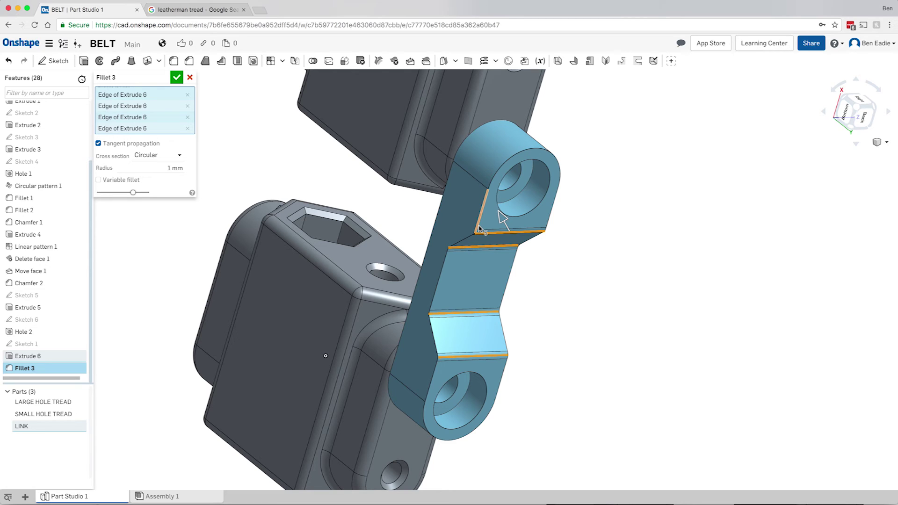
Add the outer rim edges around both counterbored ends and the recess's side edges to the link's fillet selection.
{"action": "left_click", "coordinate": [479, 227]}
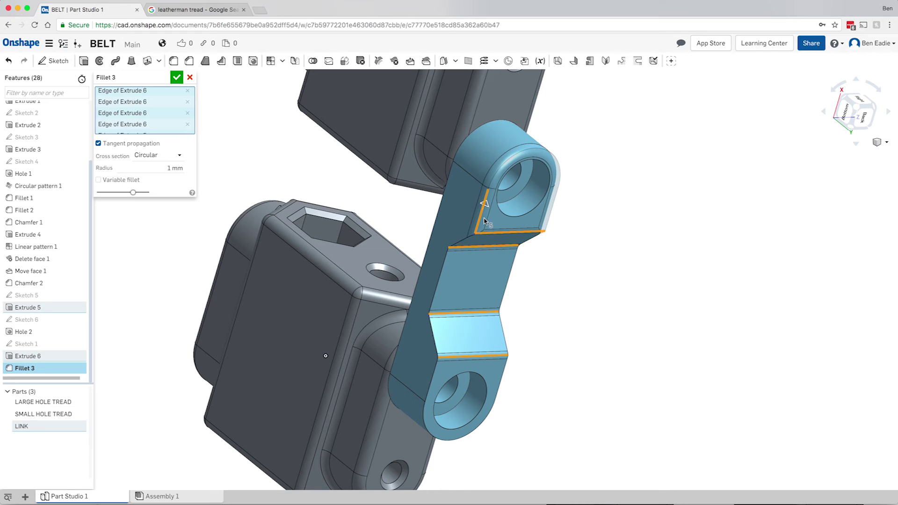
{"action": "right_click_drag", "start_coordinate": [485, 220], "coordinate": [462, 240]}
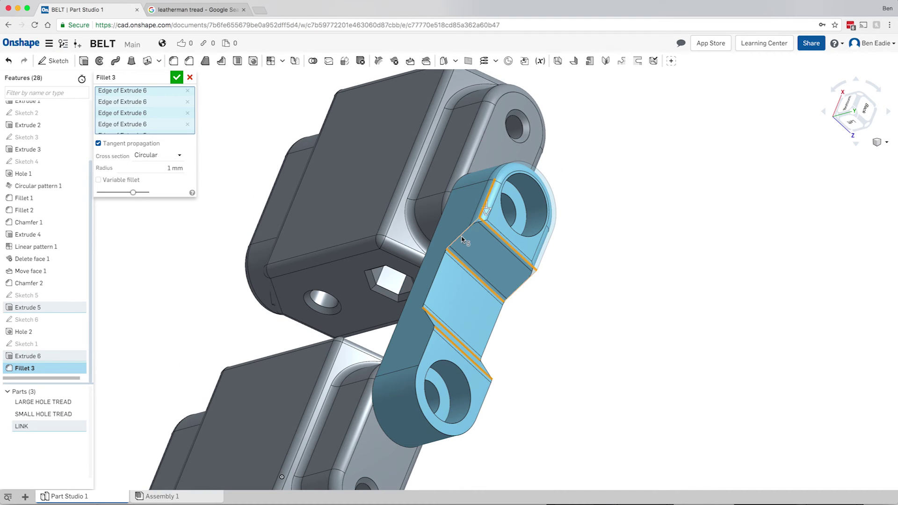
{"action": "left_click", "coordinate": [435, 285]}
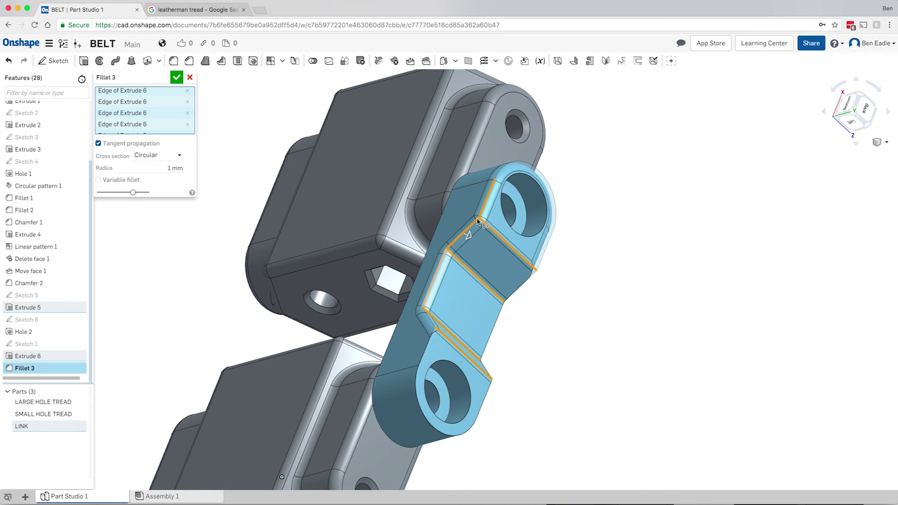
{"action": "left_click", "coordinate": [491, 338]}
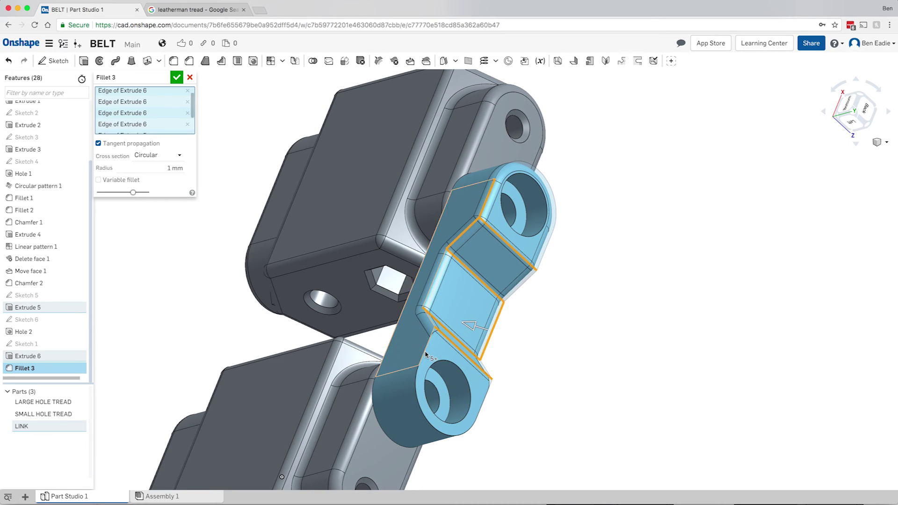
{"action": "left_click", "coordinate": [430, 353]}
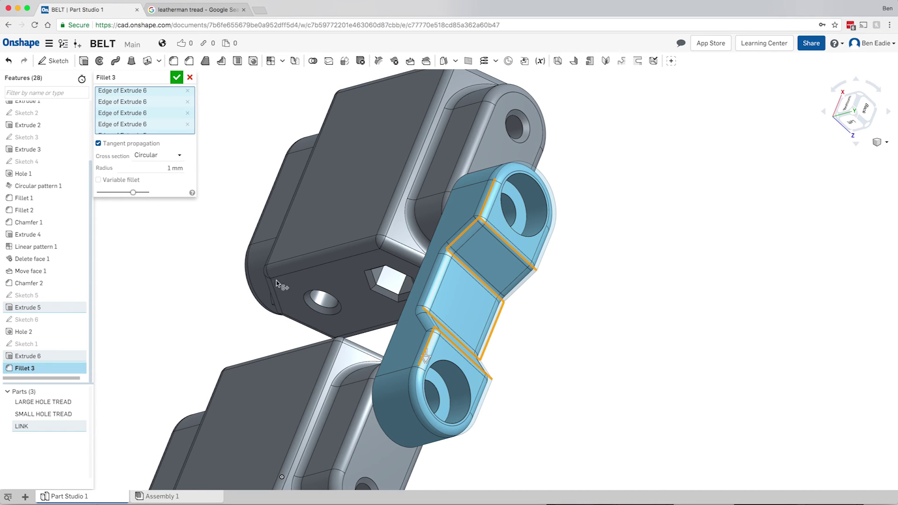
Add the long straight edge of the link's tread-facing side to the fillet and apply it.
{"action": "key", "text": "shift+Up"}
{"action": "right_click_drag", "start_coordinate": [373, 302], "coordinate": [463, 286]}
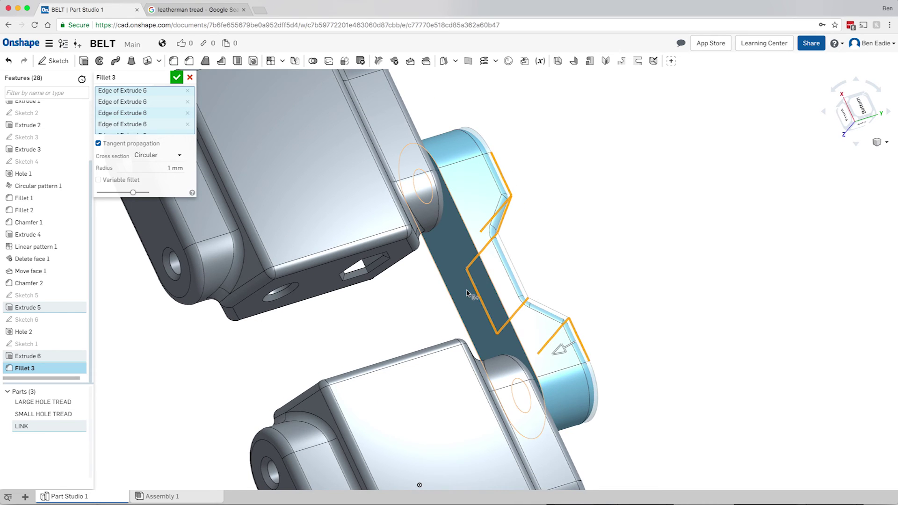
{"action": "left_click", "coordinate": [475, 251]}
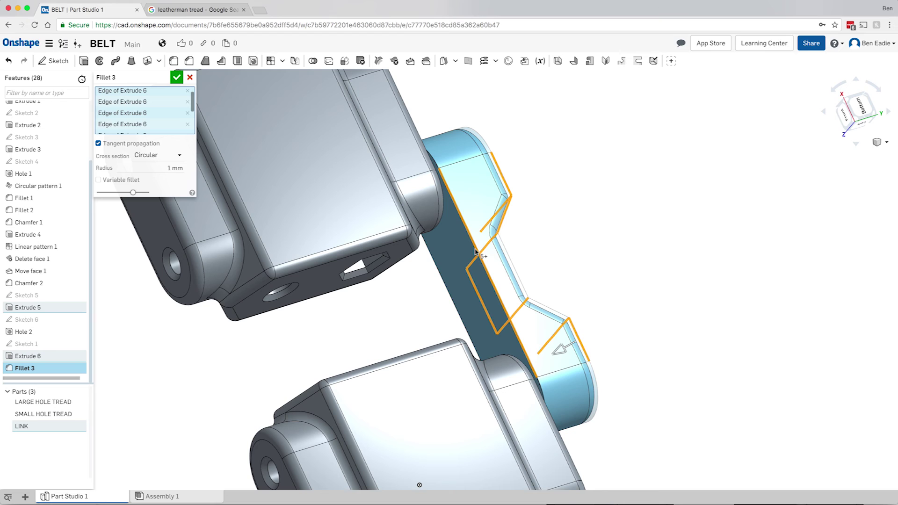
{"action": "left_click", "coordinate": [177, 78]}
{"action": "right_click_drag", "start_coordinate": [611, 260], "coordinate": [749, 187]}
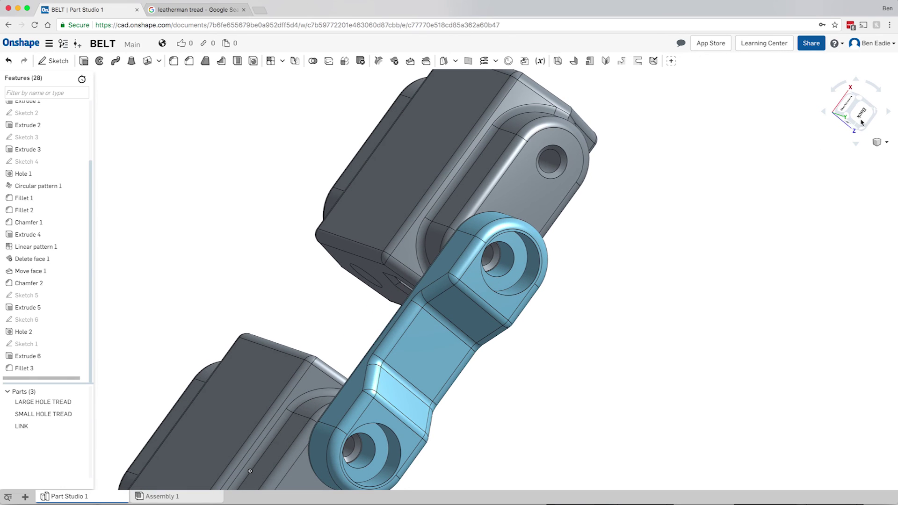
{"action": "left_click", "coordinate": [864, 100]}
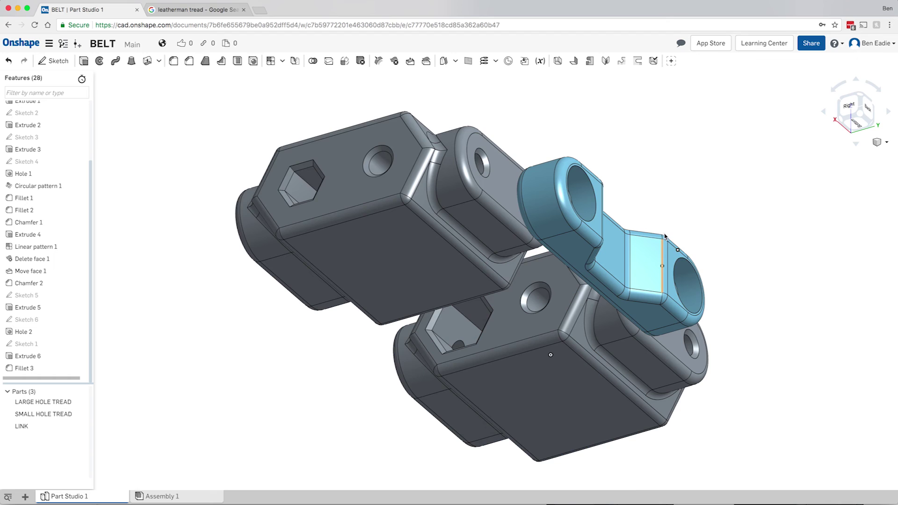
{"action": "right_click_drag", "start_coordinate": [664, 276], "coordinate": [703, 201]}
{"action": "left_click", "coordinate": [858, 131]}
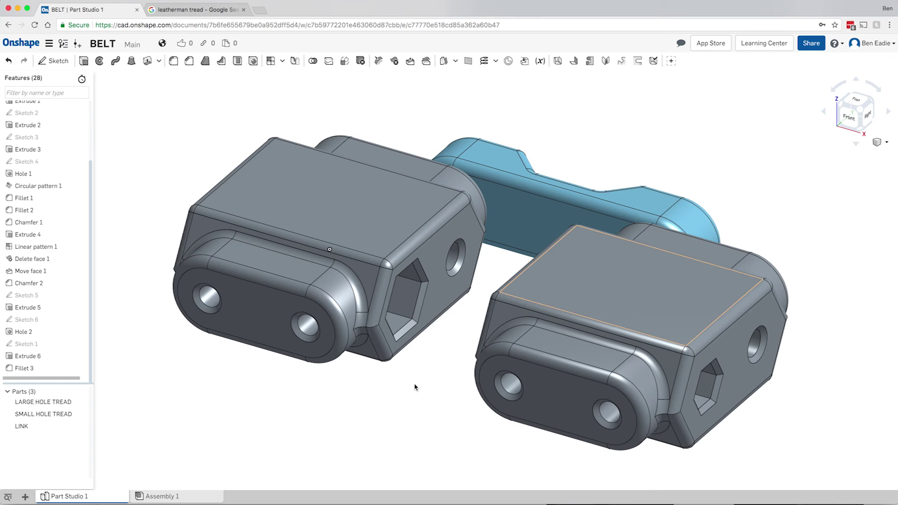
{"action": "left_click", "coordinate": [577, 349]}
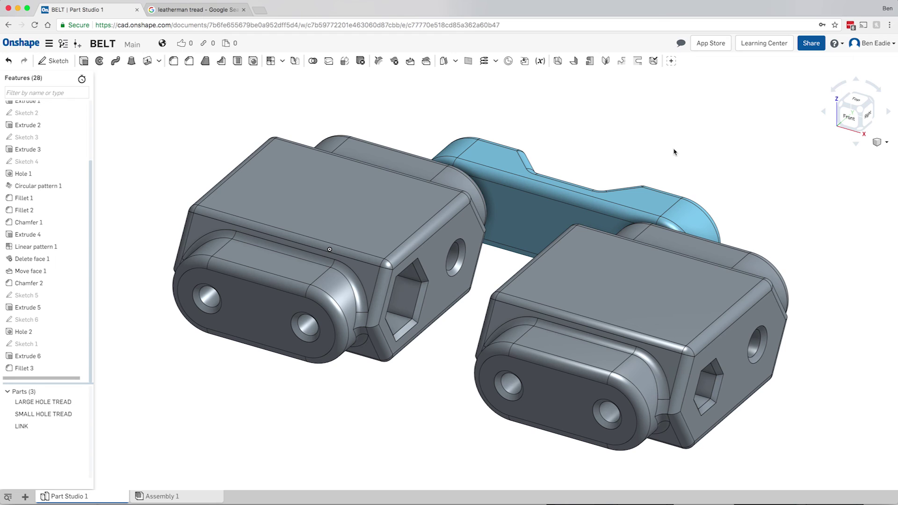
{"action": "left_click", "coordinate": [655, 247]}
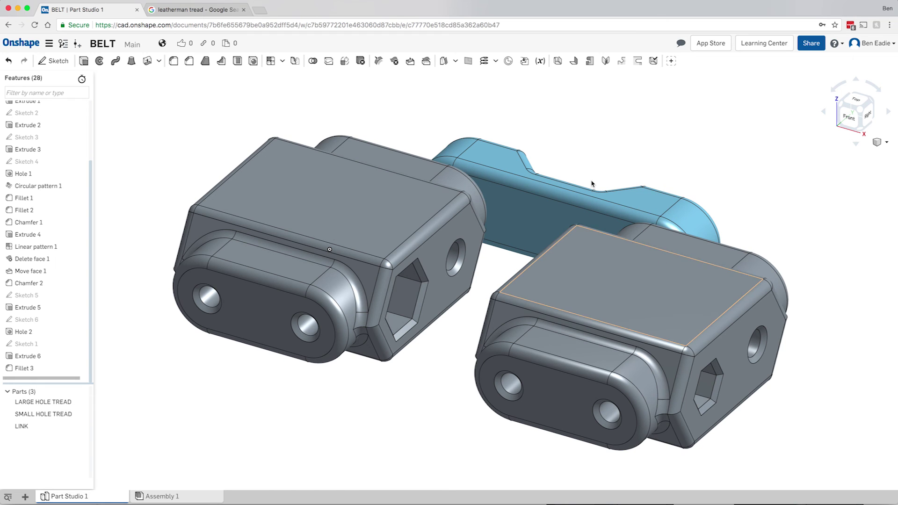